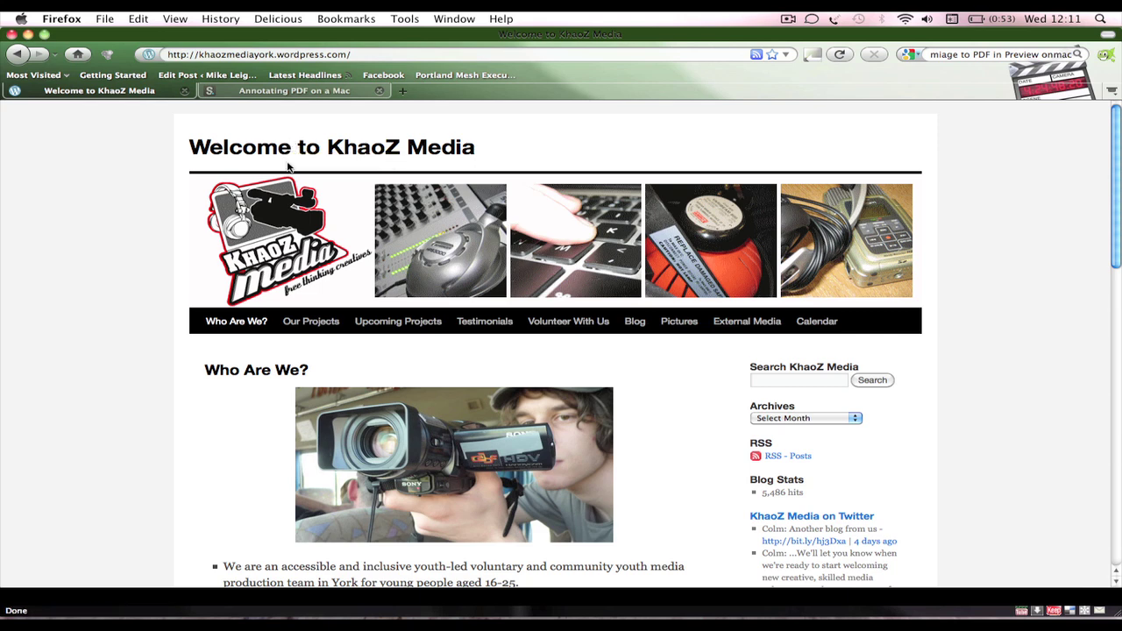
Step: Replace the first tab's address with khaozmedia.org and go to the khaozmedia.org.uk suggestion
left_click(287, 54)
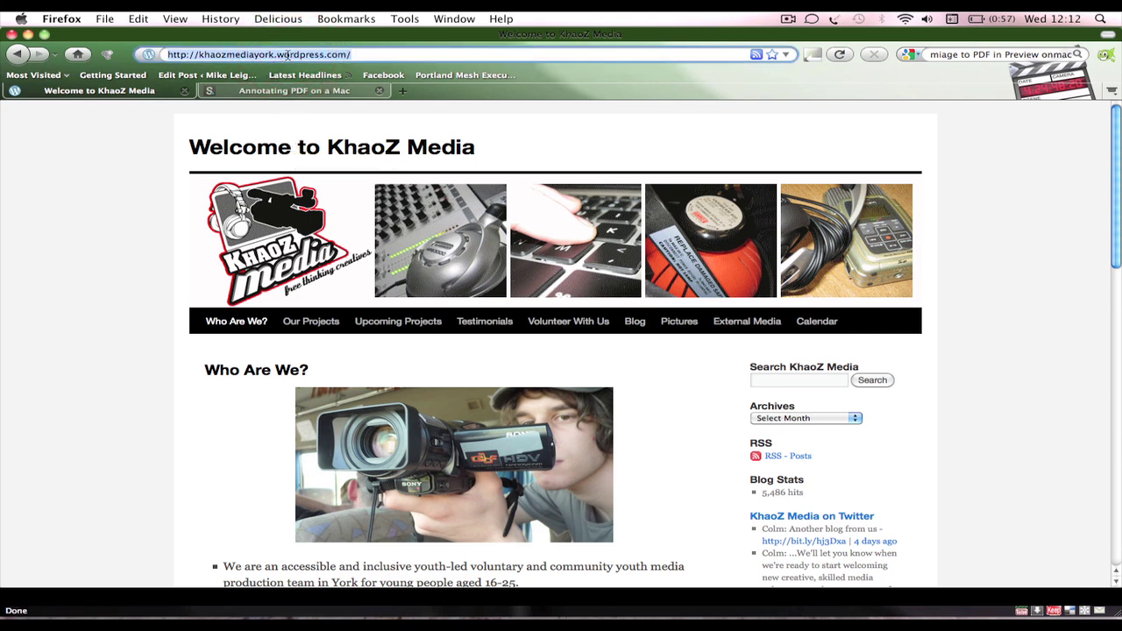
type("khaozmed")
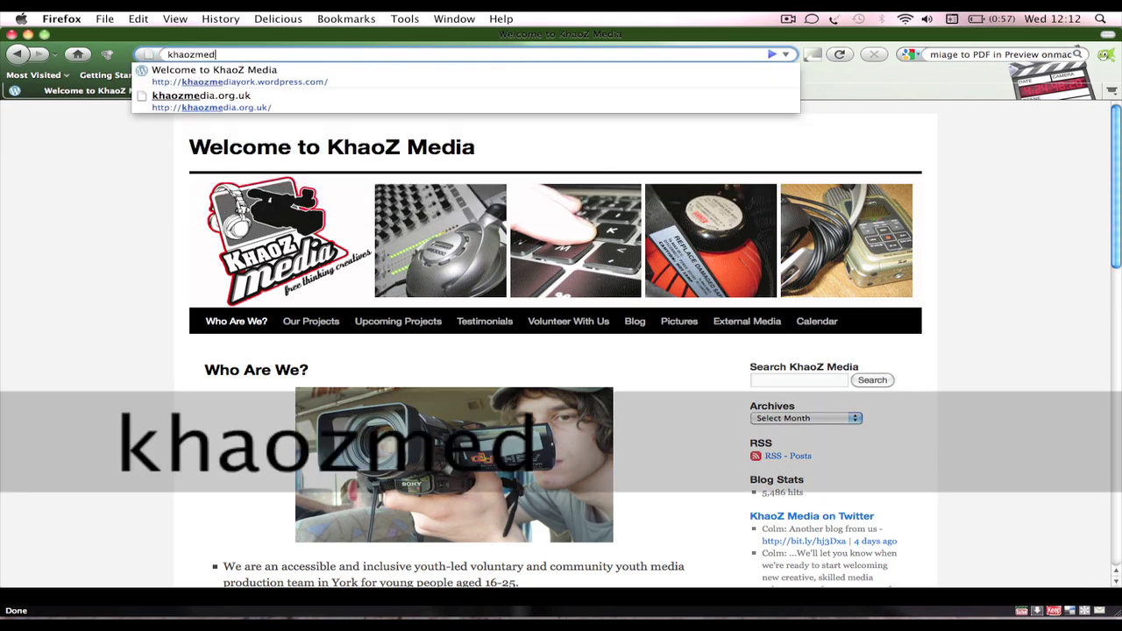
type("ia.org")
left_click(202, 70)
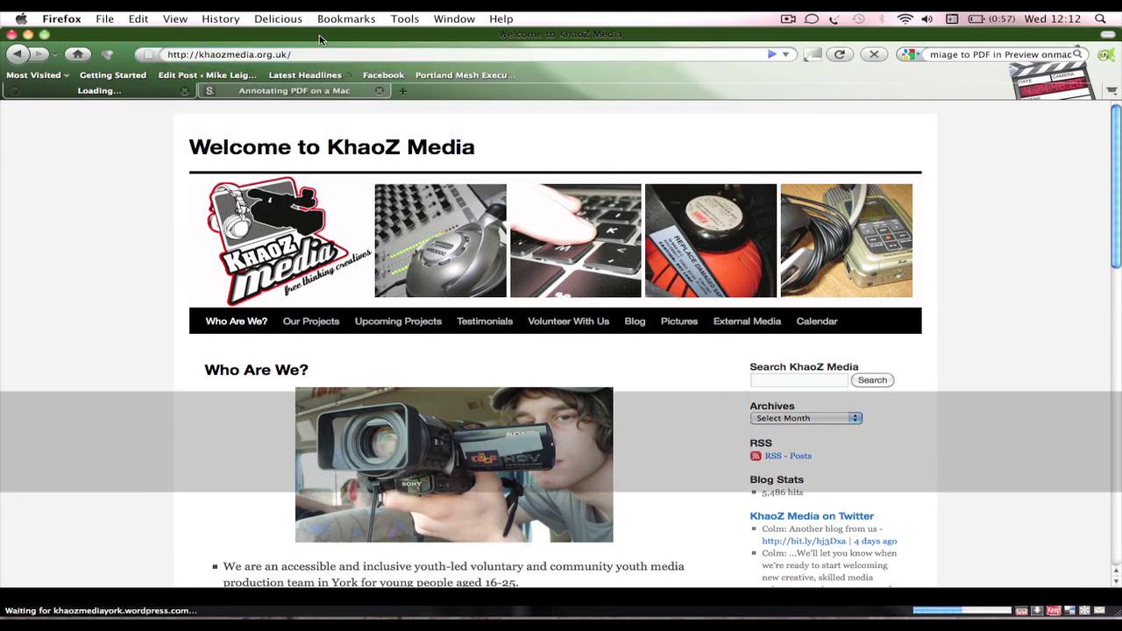
Step: Switch to the Scribd 'Annotating PDF on a Mac' tab, selecting and then deselecting its address
left_click(342, 93)
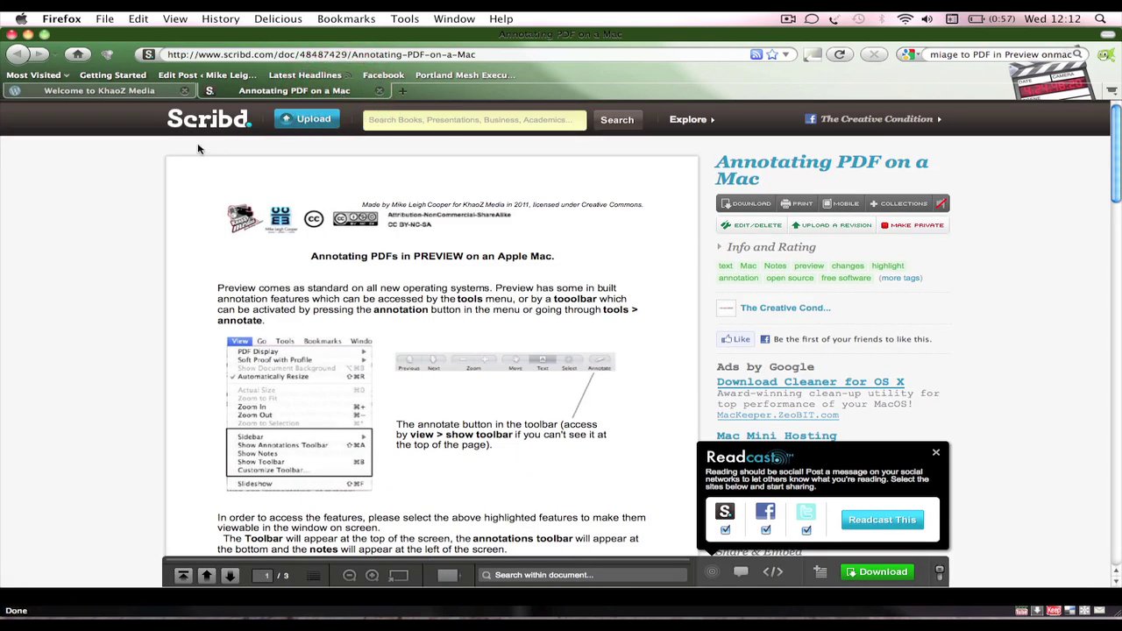
left_click(263, 54)
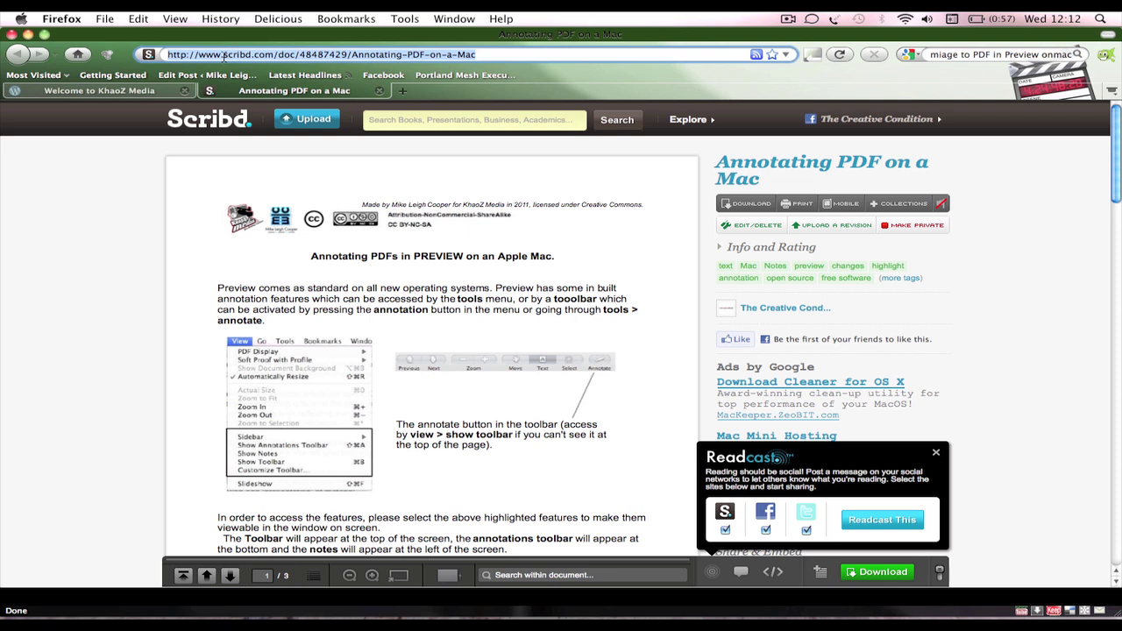
left_click(158, 226)
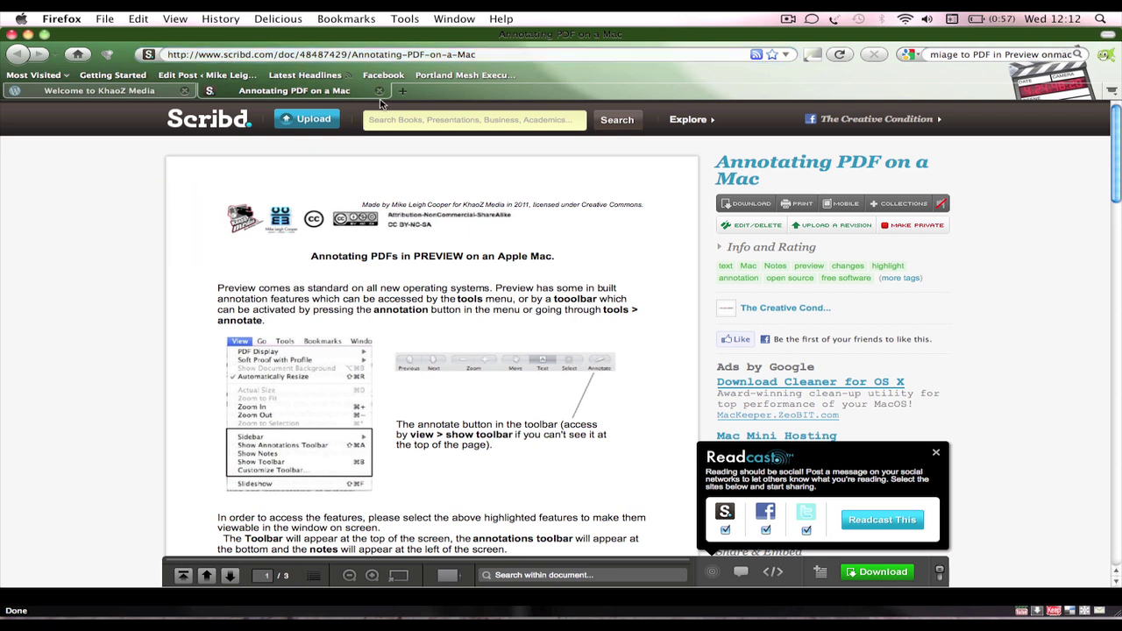
Step: Return to the KhaoZ Media tab, then switch to Finder and show the Desktop folder
left_click(125, 93)
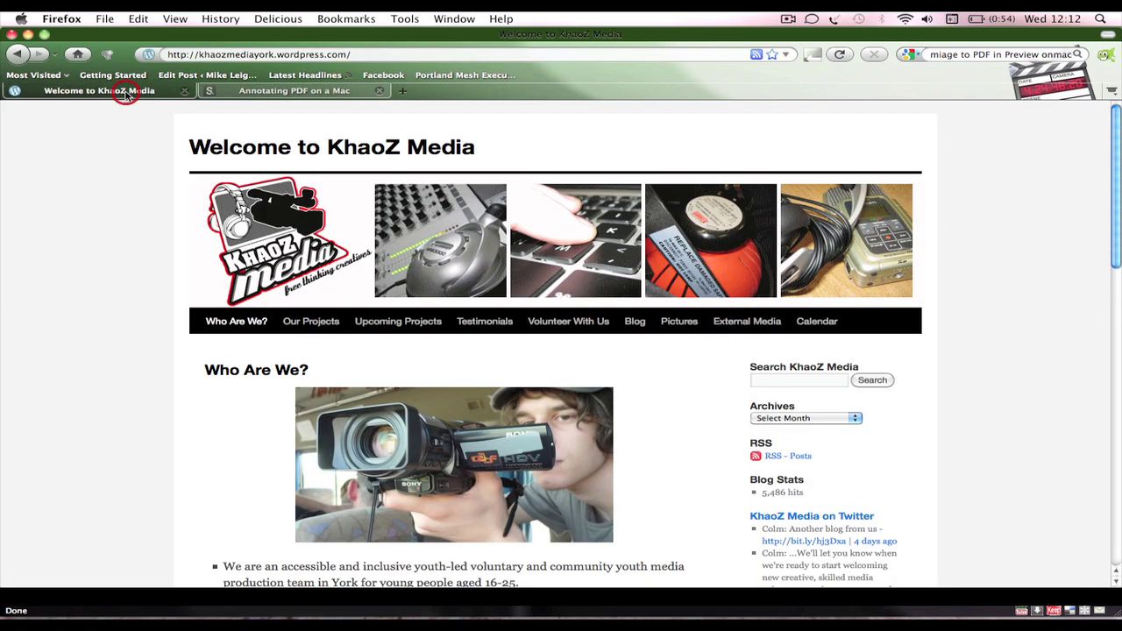
key("super+Tab")
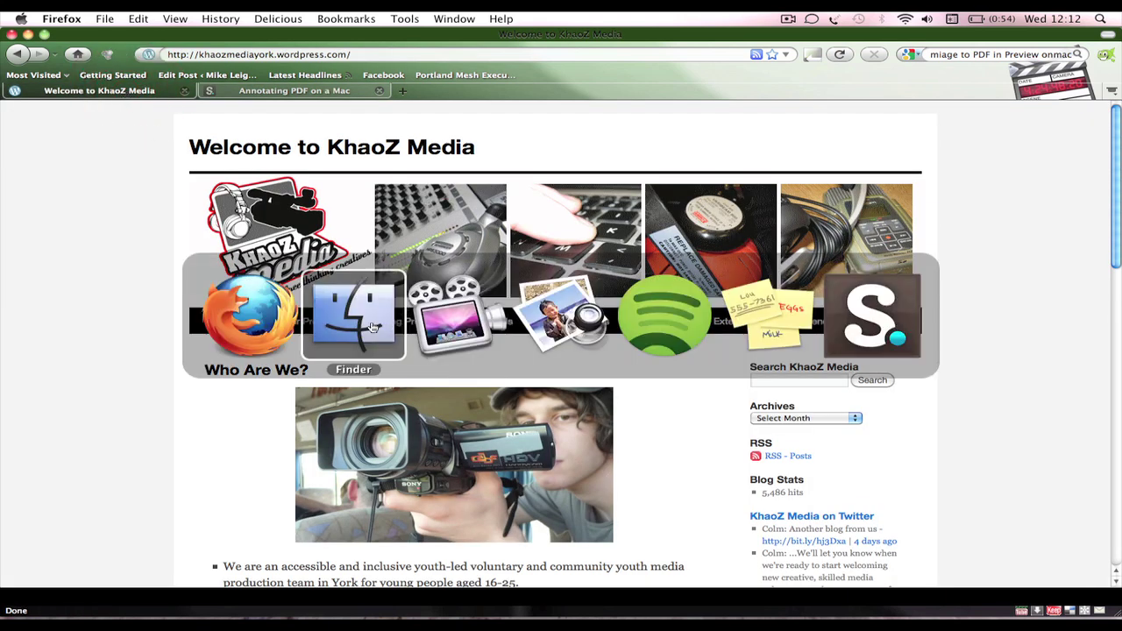
left_click_drag(784, 221, 618, 190)
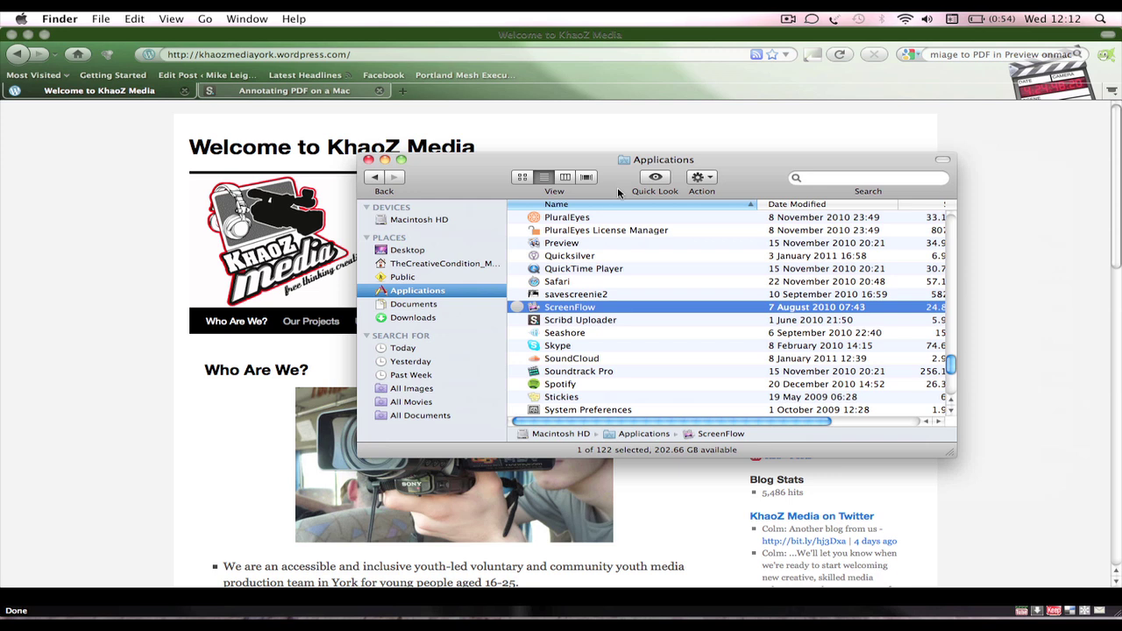
left_click(408, 251)
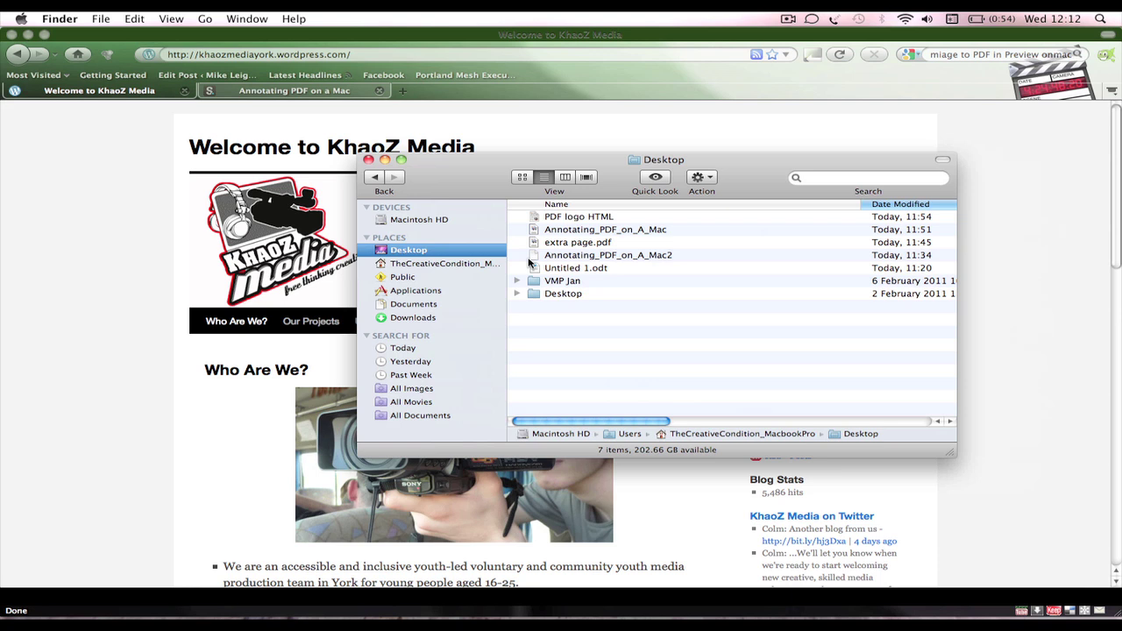
Step: Right-click Annotating_PDF_on_A_Mac and choose Open With > Other…
left_click(563, 233)
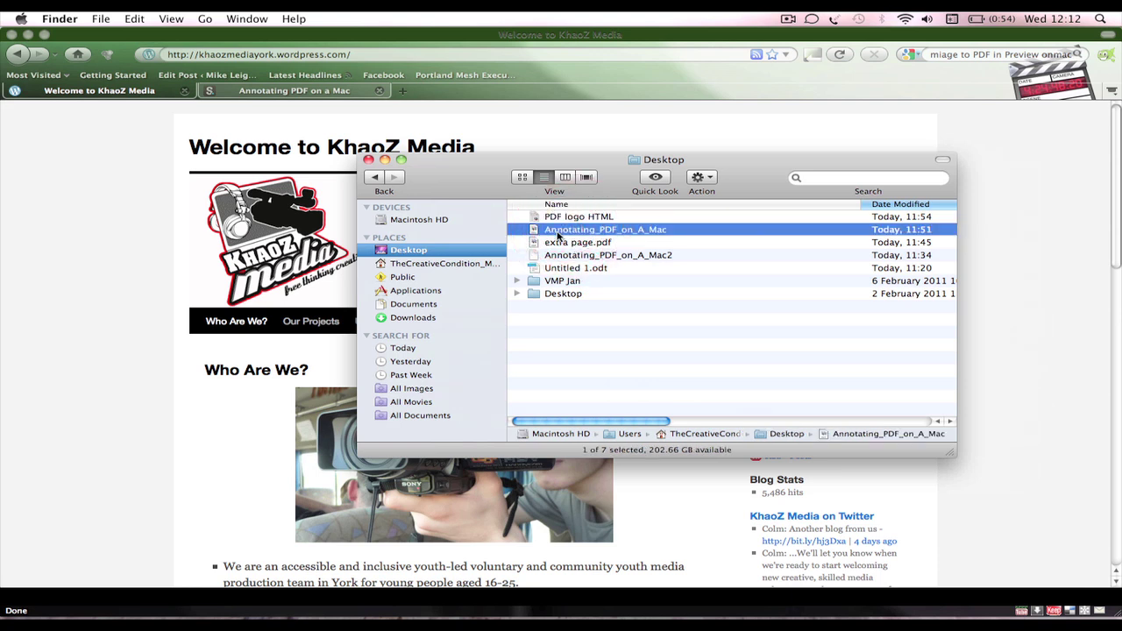
right_click(558, 236)
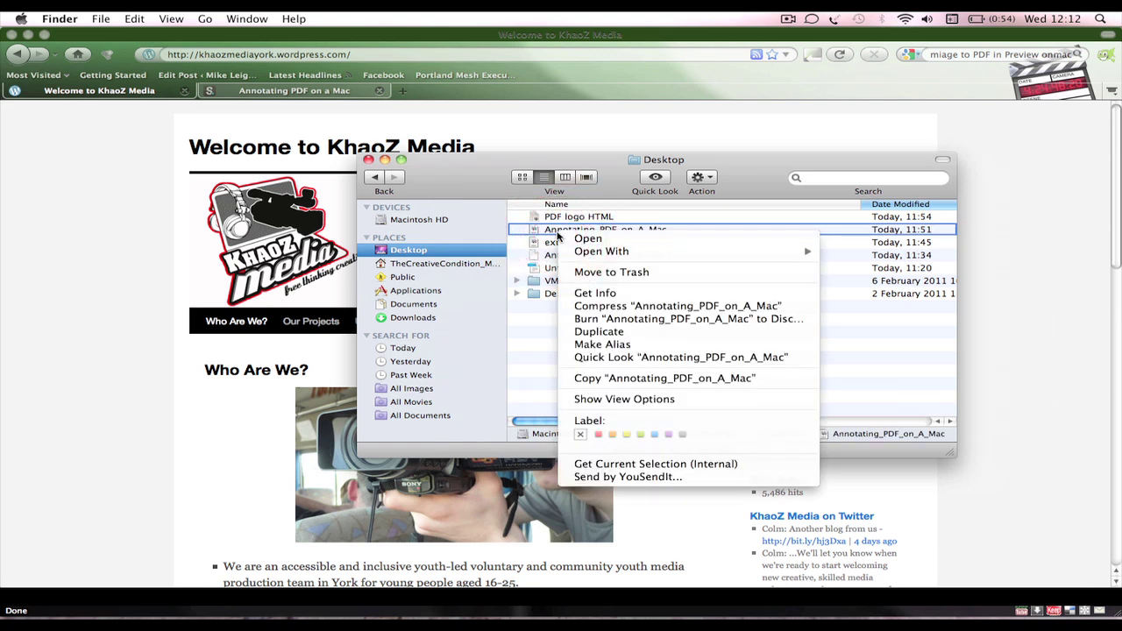
mouse_move(605, 254)
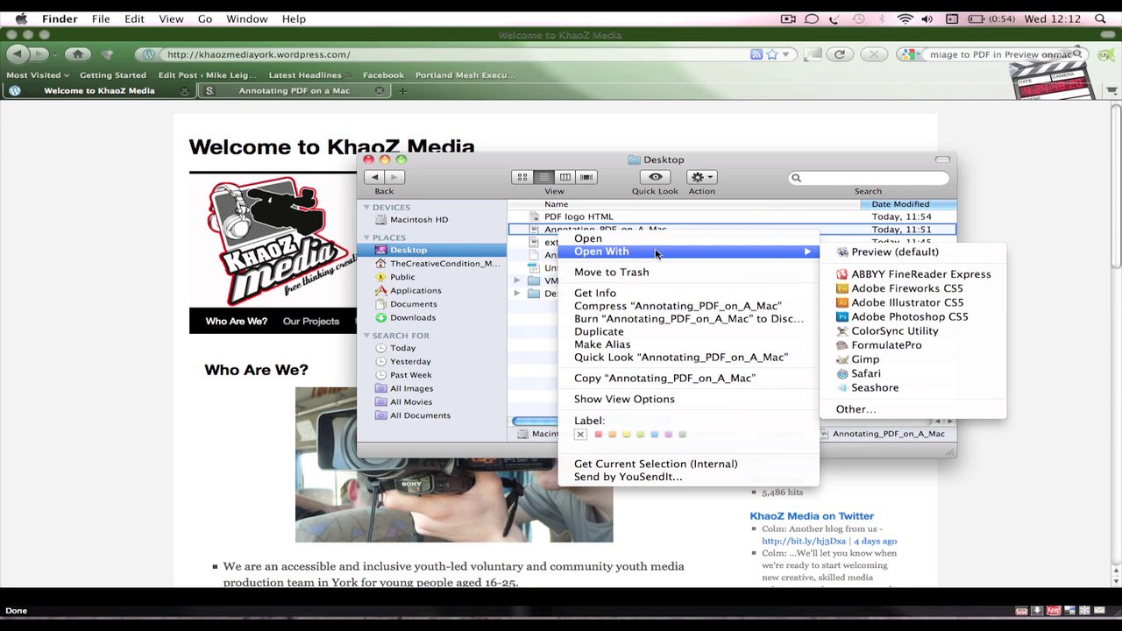
left_click(953, 418)
scroll(366, 246, "down", 5)
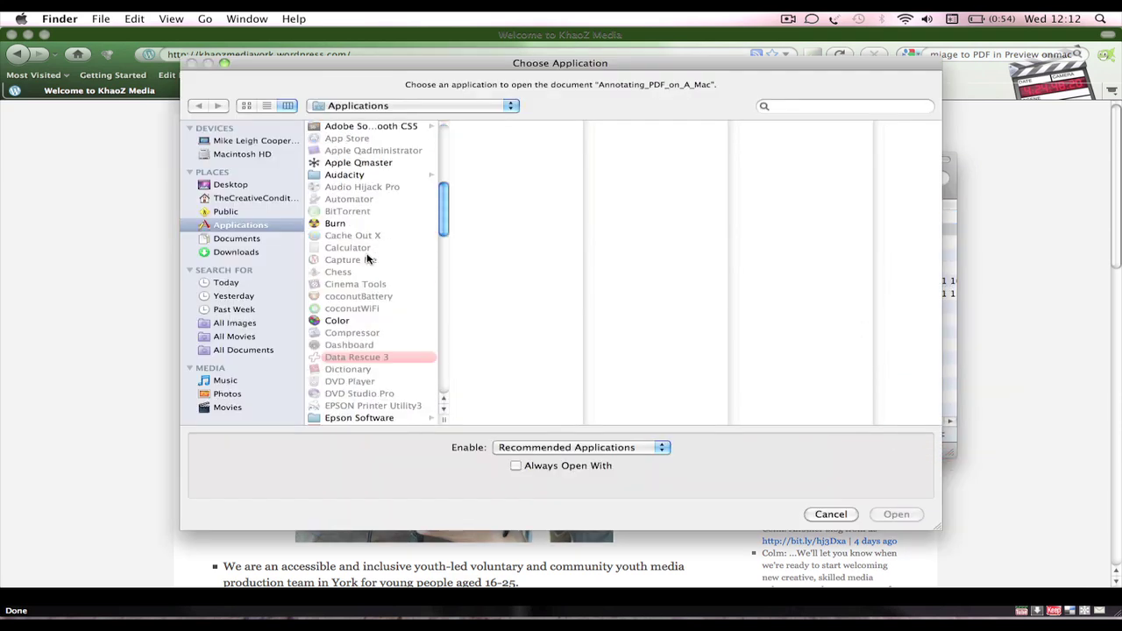
scroll(366, 259, "down", 15)
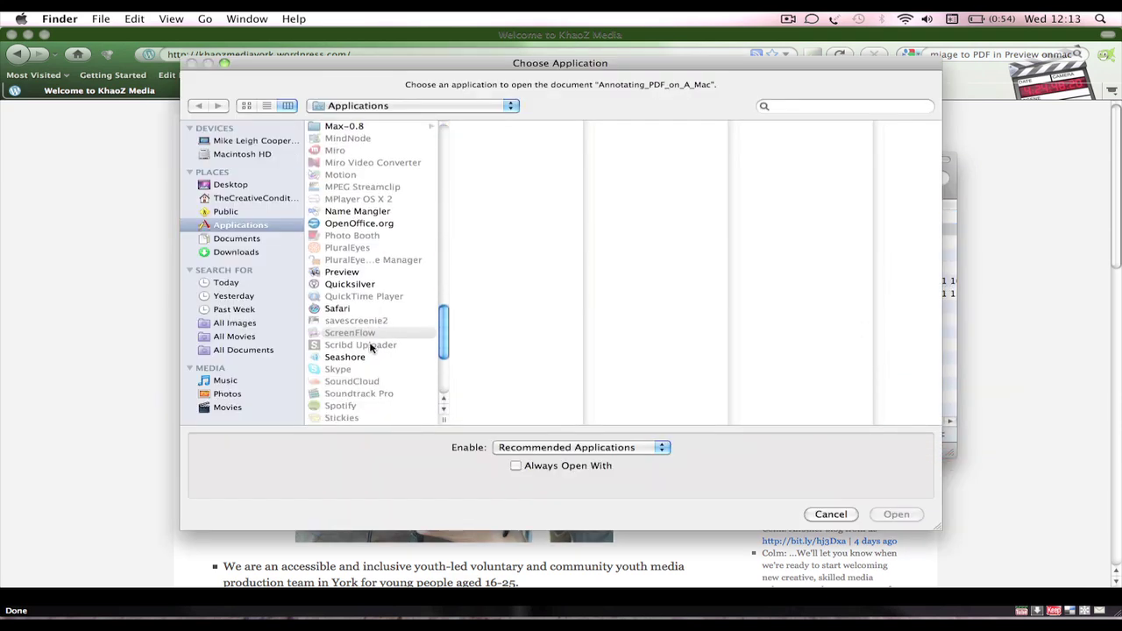
Step: Pick Preview, toggle Always Open With off again, cancel, and double-click the file to open it
left_click(356, 274)
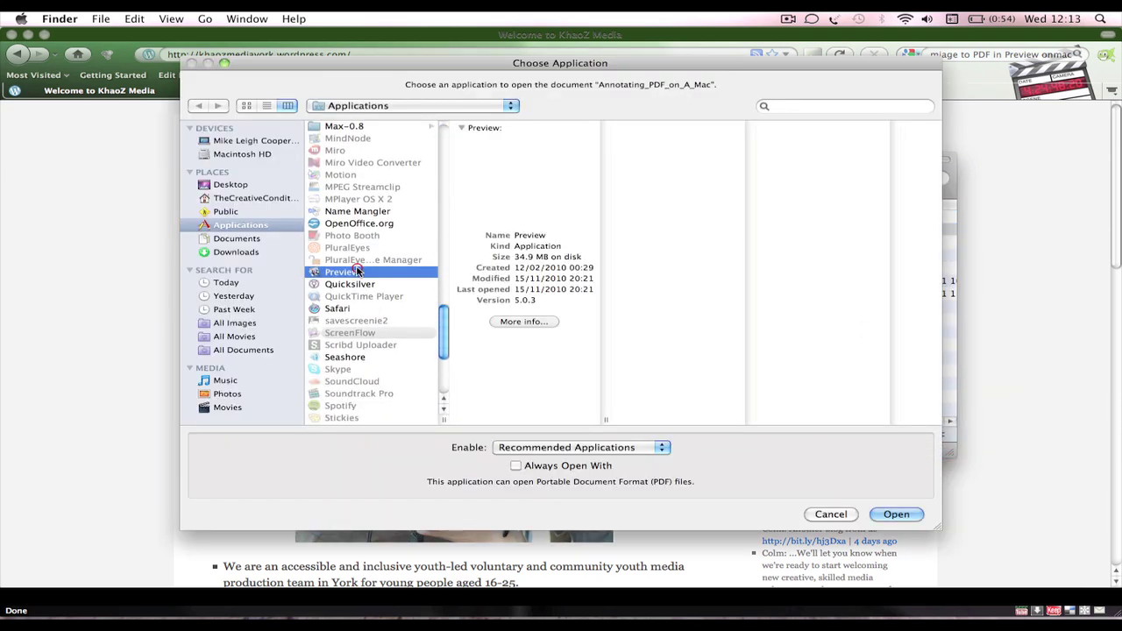
left_click(556, 467)
left_click(556, 466)
left_click(832, 514)
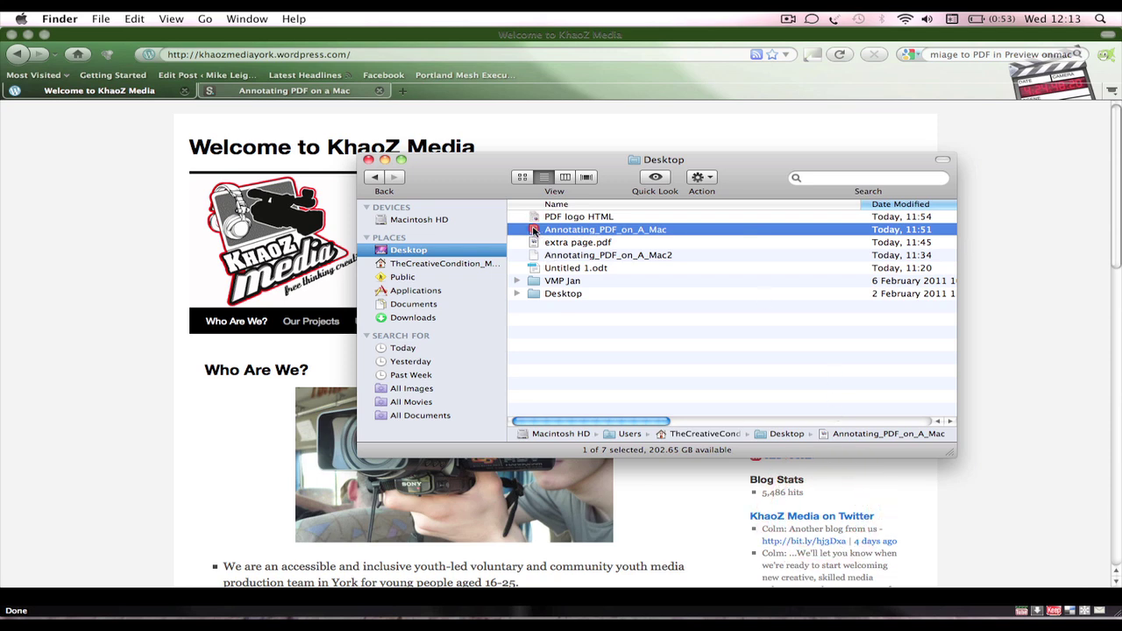
double_click(533, 230)
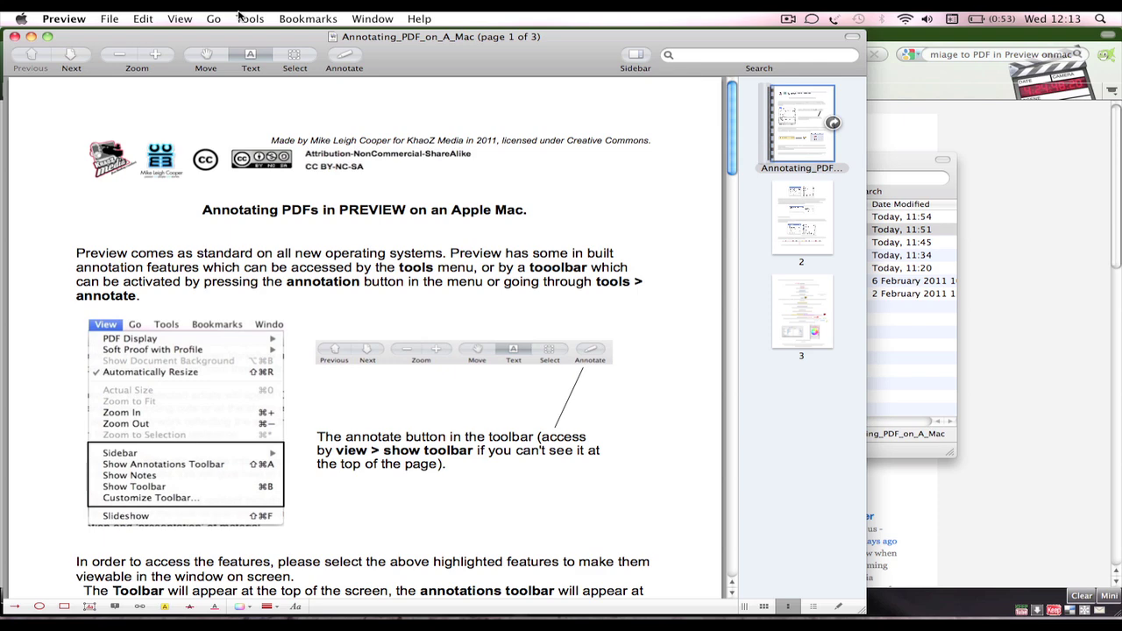
Step: Hide and restore Preview's window toolbar from the View menu and with Cmd+Option+T
left_click(180, 18)
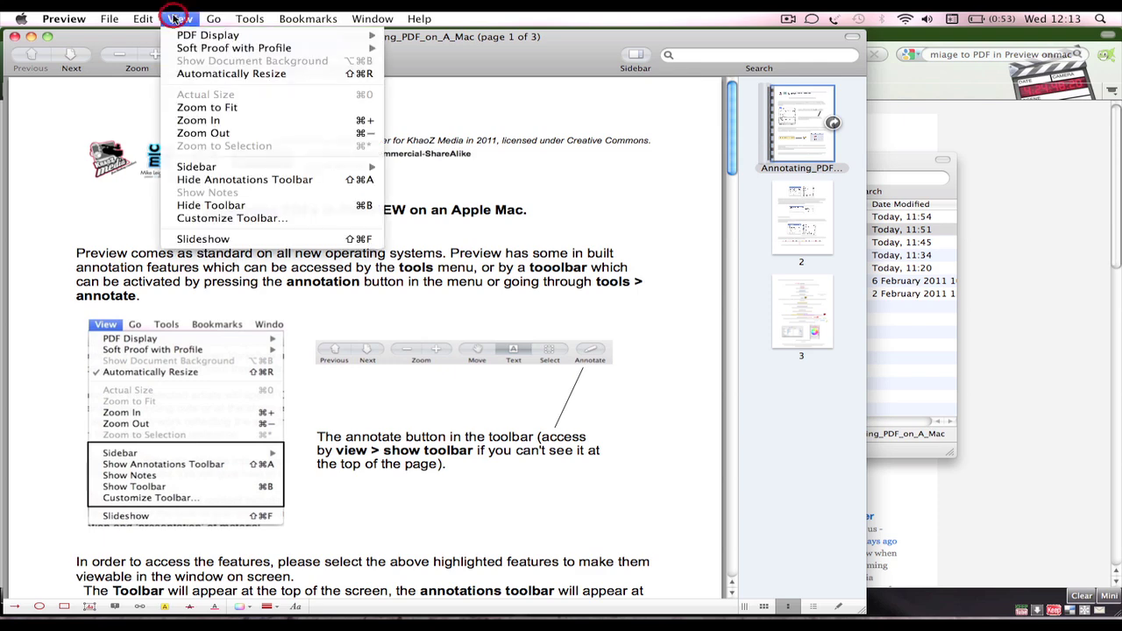
left_click(259, 205)
left_click(180, 19)
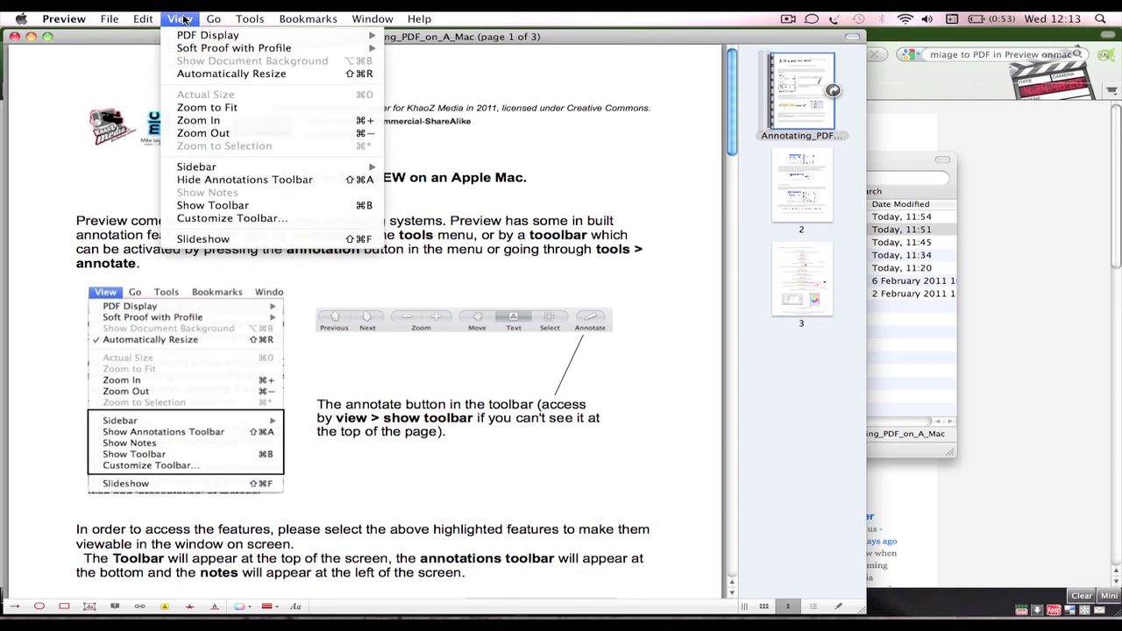
left_click(256, 206)
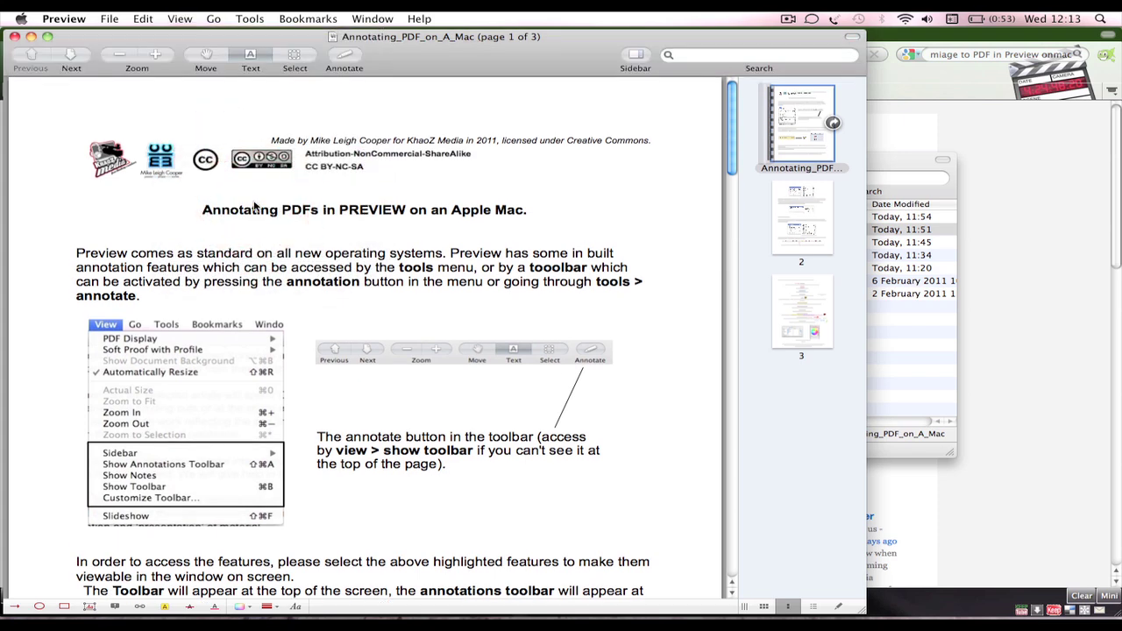
left_click(180, 18)
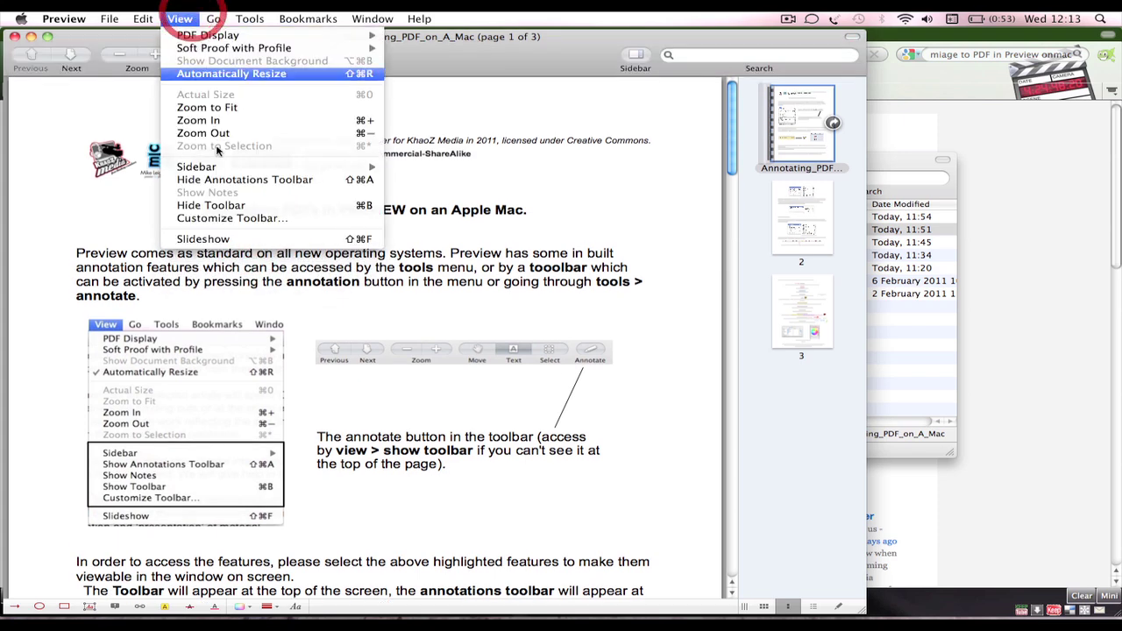
left_click(275, 206)
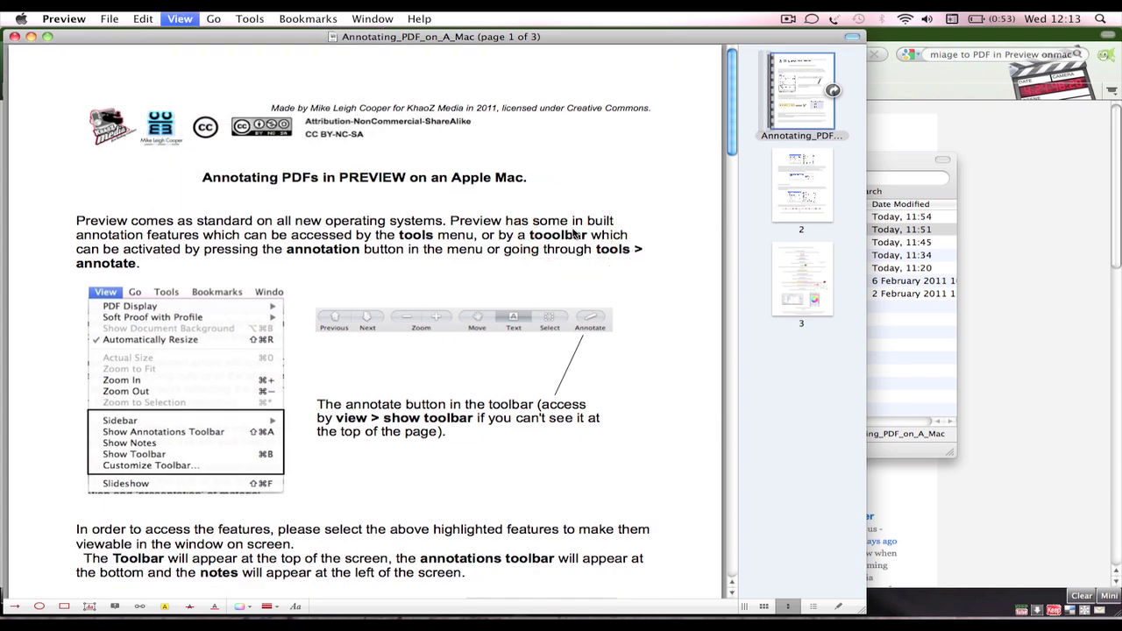
key("super+alt+t")
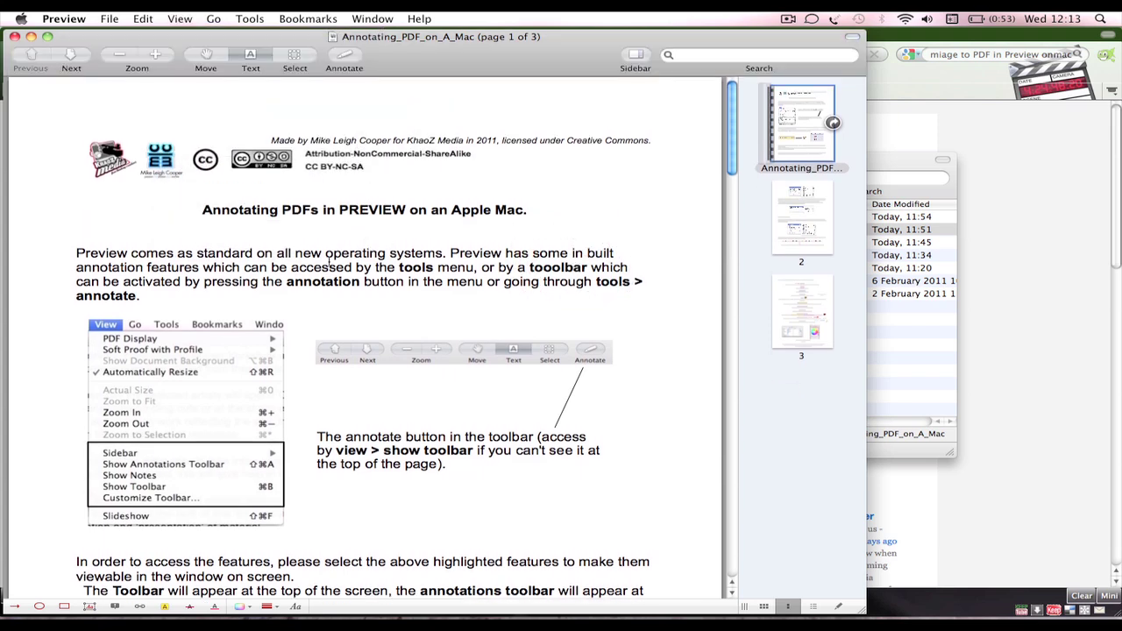
left_click(180, 19)
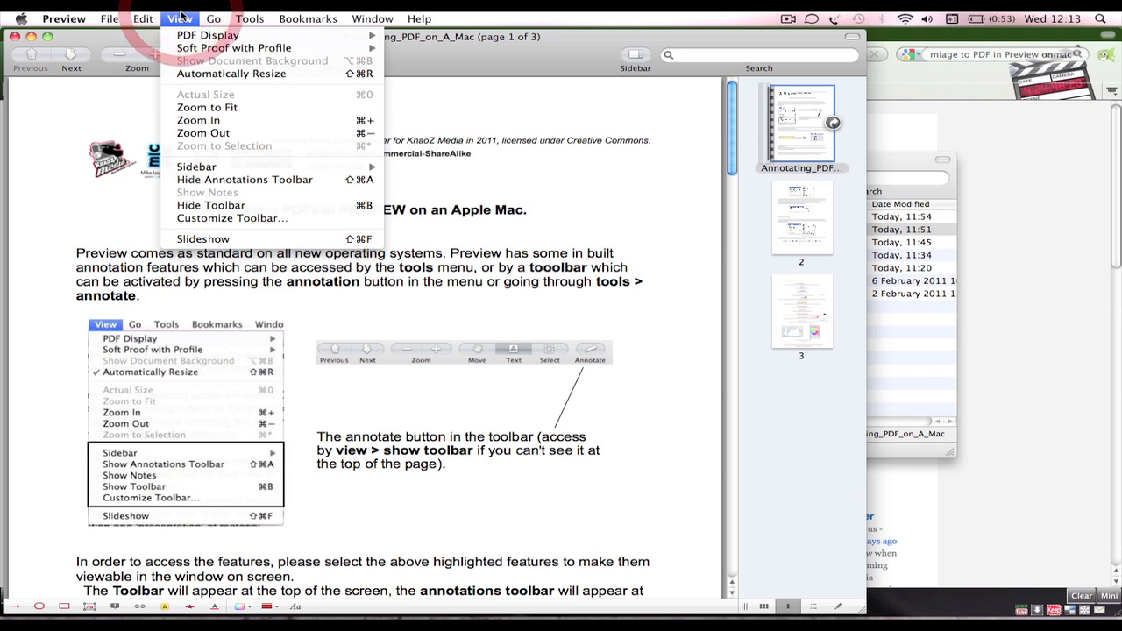
left_click(180, 18)
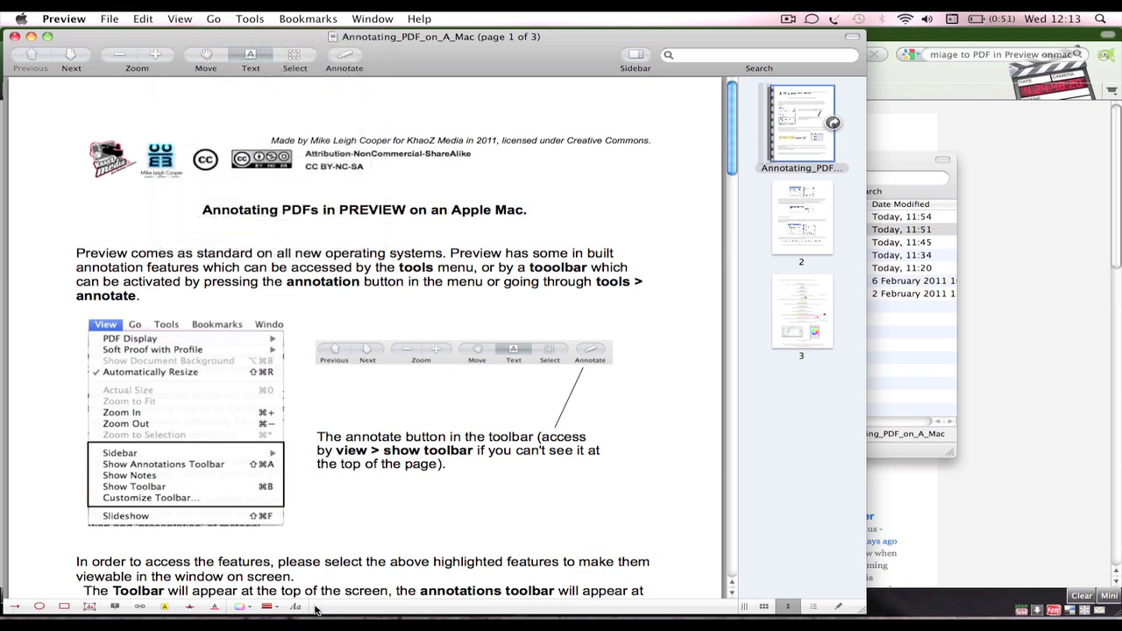
Step: Hide the Annotations Toolbar from the View menu, then show it again
left_click(253, 16)
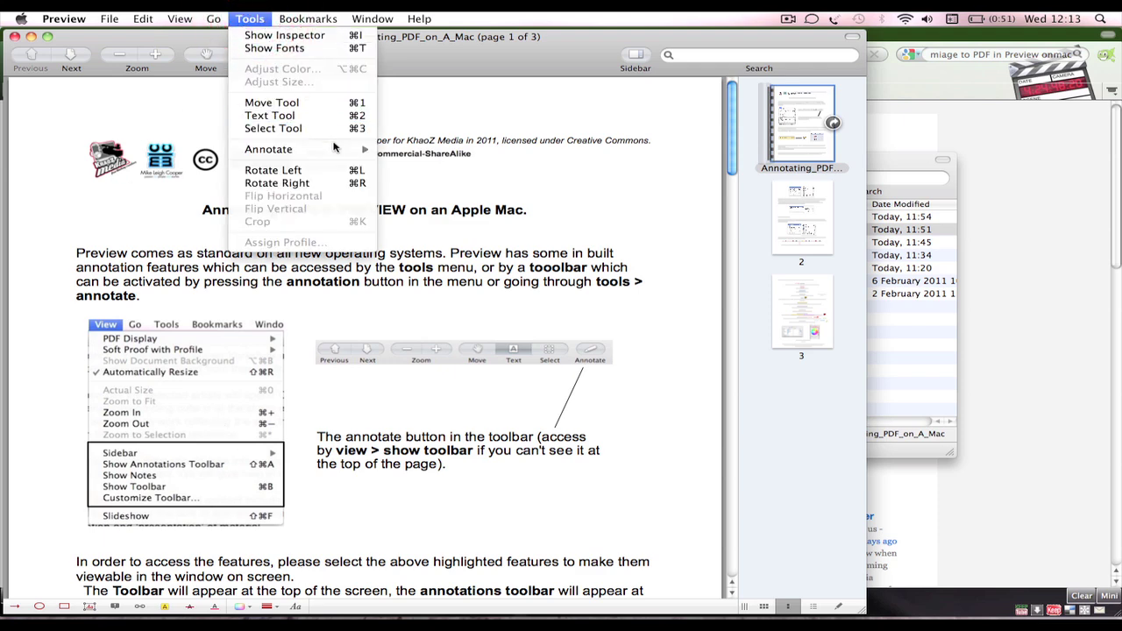
mouse_move(342, 154)
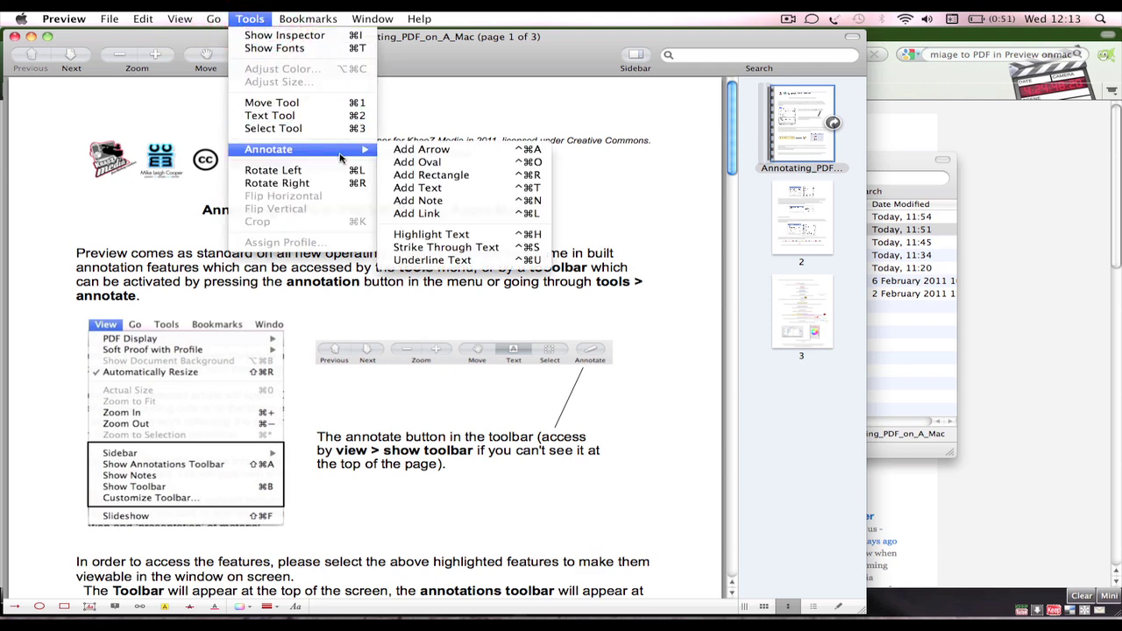
mouse_move(187, 18)
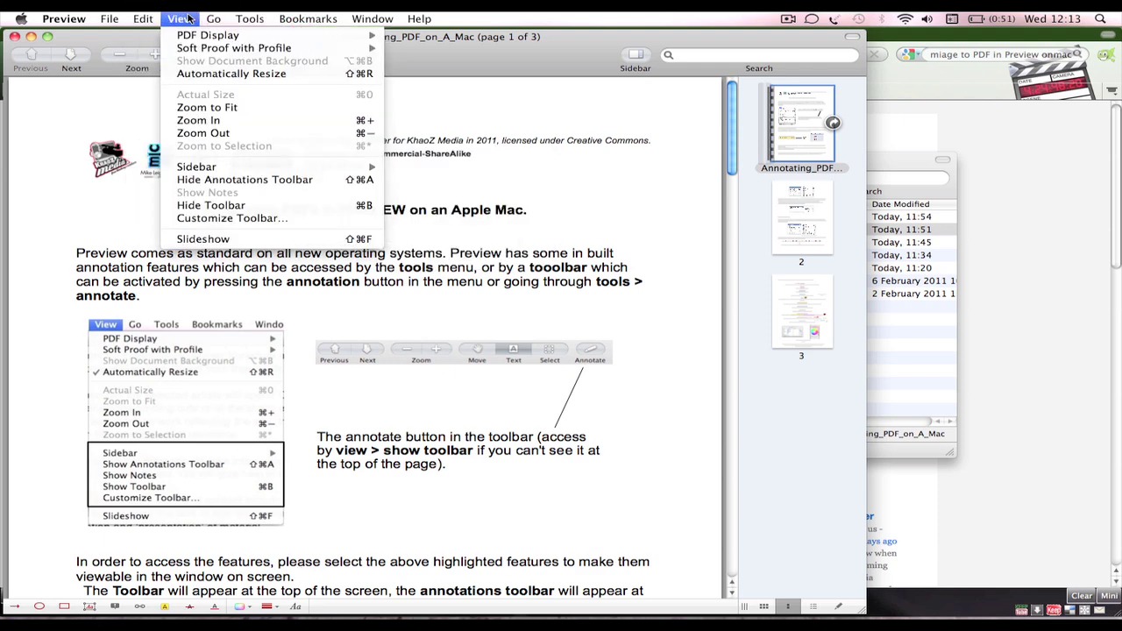
left_click(254, 180)
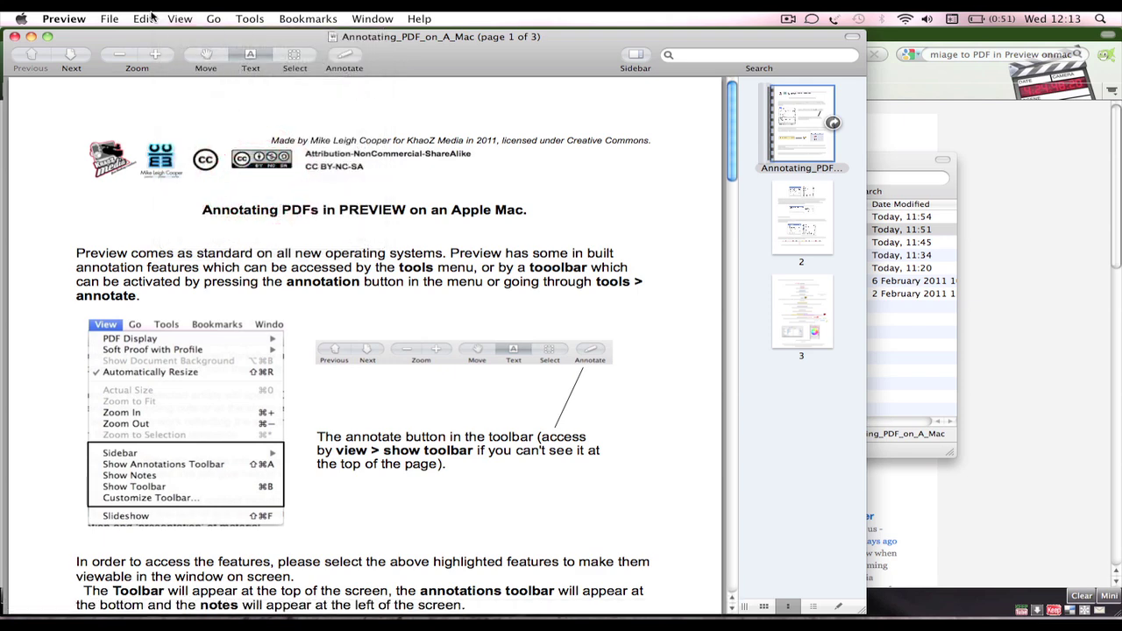
left_click(174, 18)
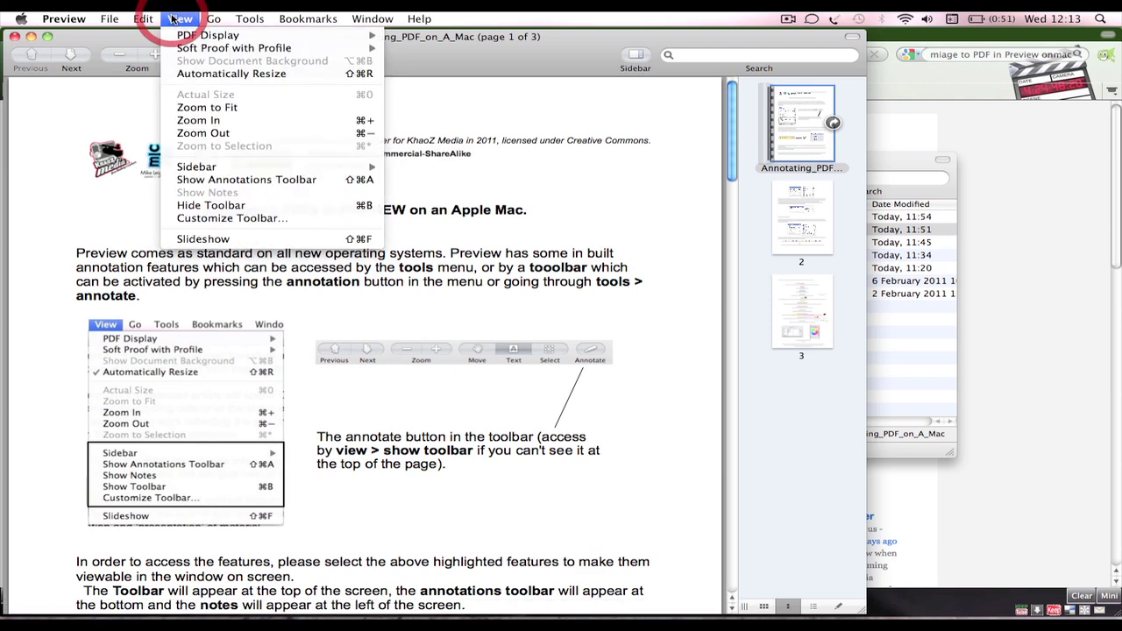
left_click(265, 184)
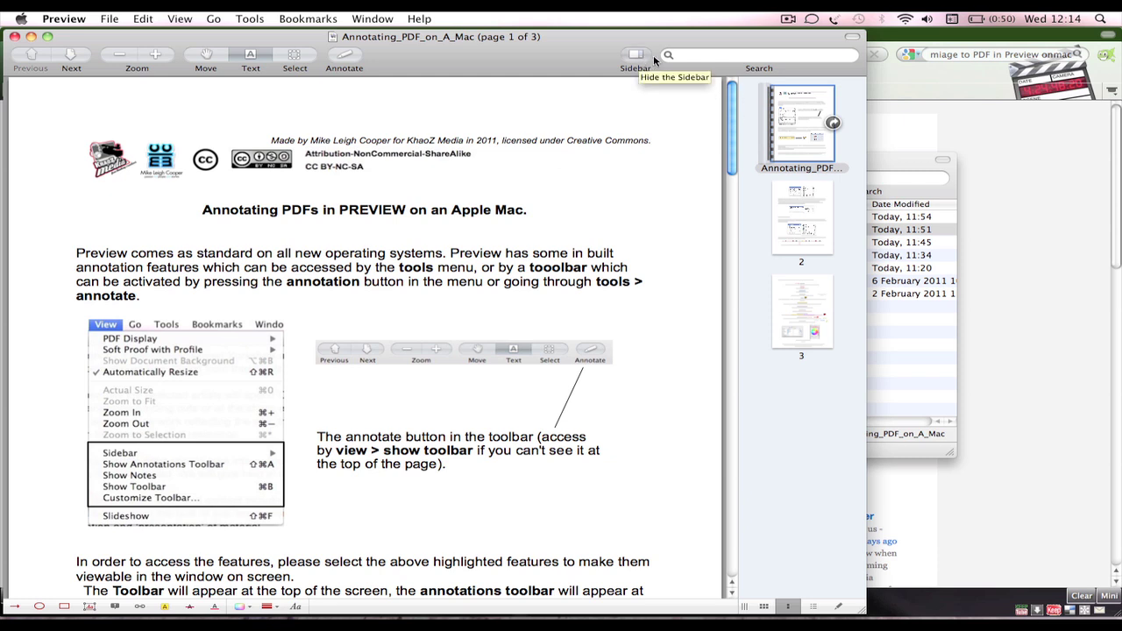
Step: Hide and reshow the thumbnails, jumping between pages 1, 2 and 3
left_click(808, 192)
left_click(801, 127)
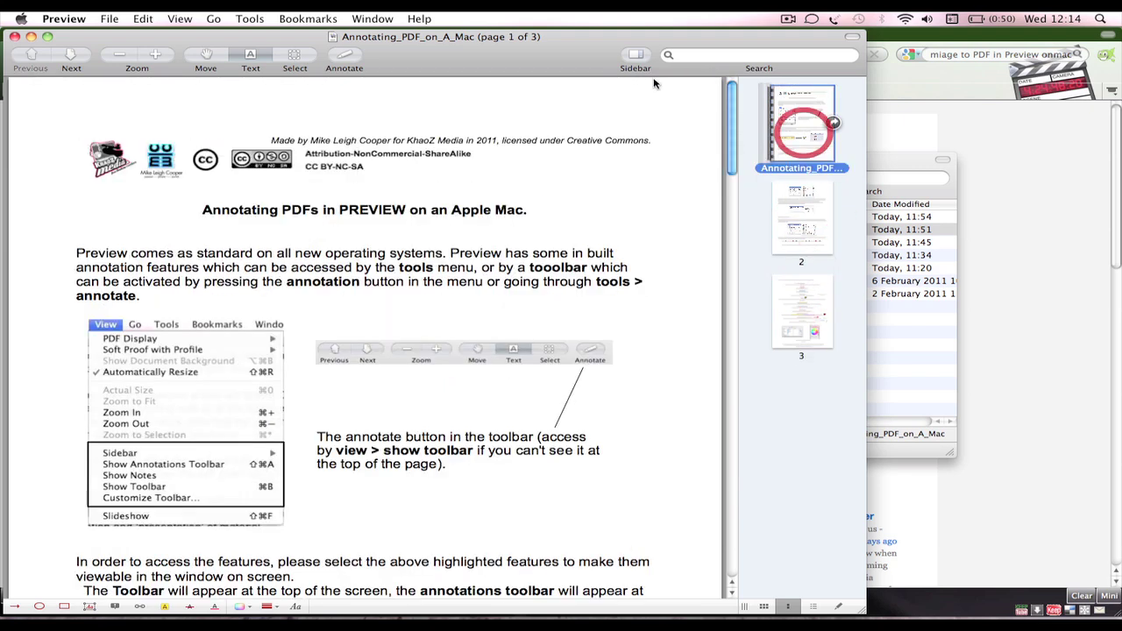
left_click(637, 57)
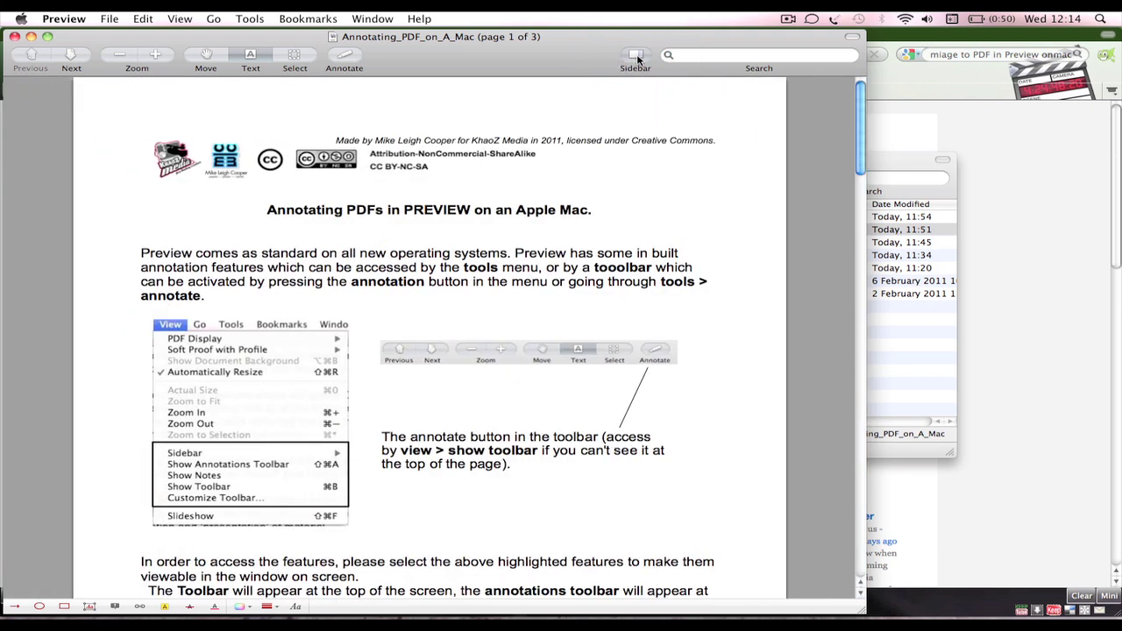
left_click(638, 57)
left_click(802, 220)
left_click(808, 290)
left_click(802, 220)
left_click(802, 127)
left_click(814, 318)
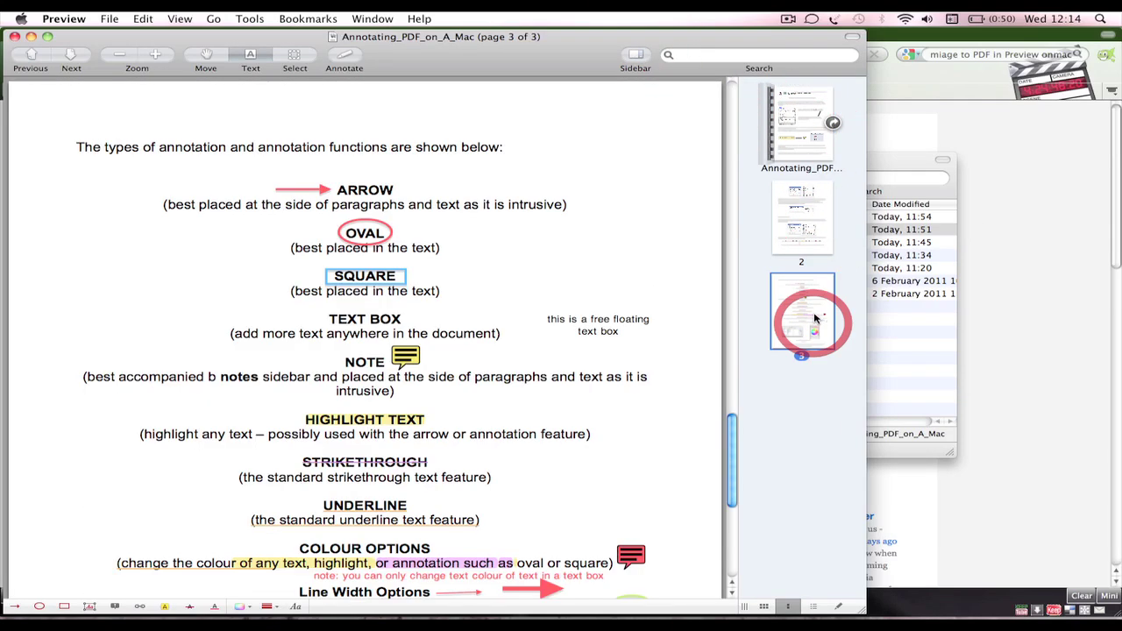
Step: Drag-select and clear the ARROW, OVAL, SQUARE and TEXT BOX captions on page 3, ending at NOTE
left_click_drag(367, 235, 431, 333)
left_click_drag(302, 226, 438, 293)
left_click(377, 233)
left_click_drag(380, 233, 511, 183)
left_click(461, 231)
left_click_drag(461, 231, 479, 184)
left_click(459, 239)
left_click_drag(390, 242, 398, 302)
left_click(421, 279)
left_click_drag(533, 374, 267, 235)
left_click(379, 318)
left_click_drag(484, 334, 500, 336)
left_click(434, 360)
left_click(399, 355)
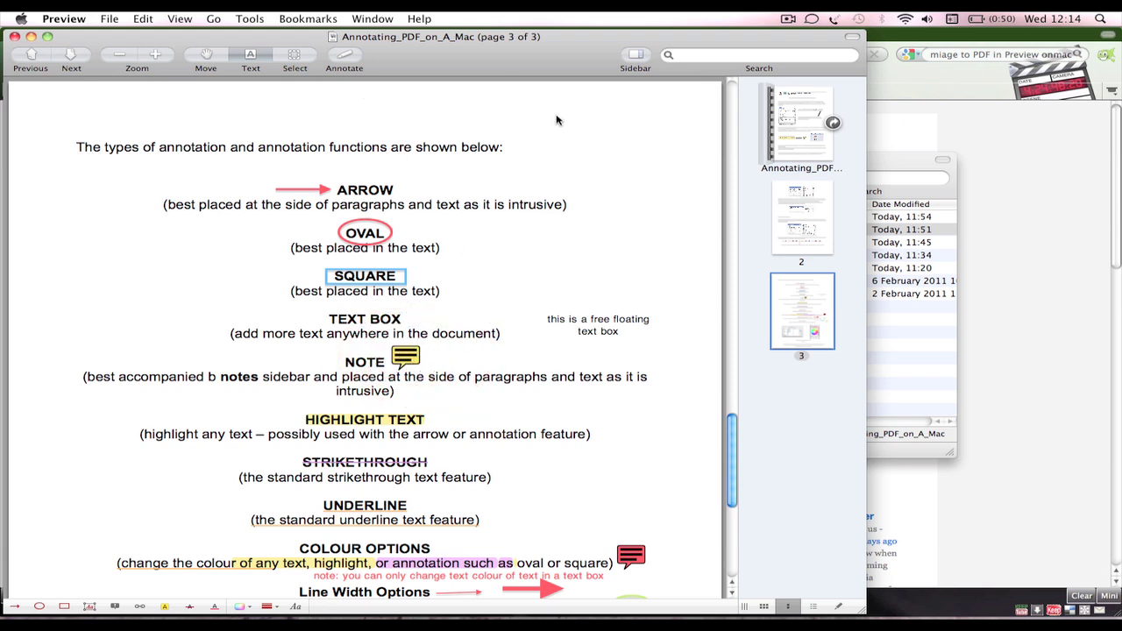
Step: Scroll from page 3 up to page 2's annotation examples
scroll(528, 200, "up", 2)
scroll(529, 202, "down", 3)
scroll(530, 206, "up", 15)
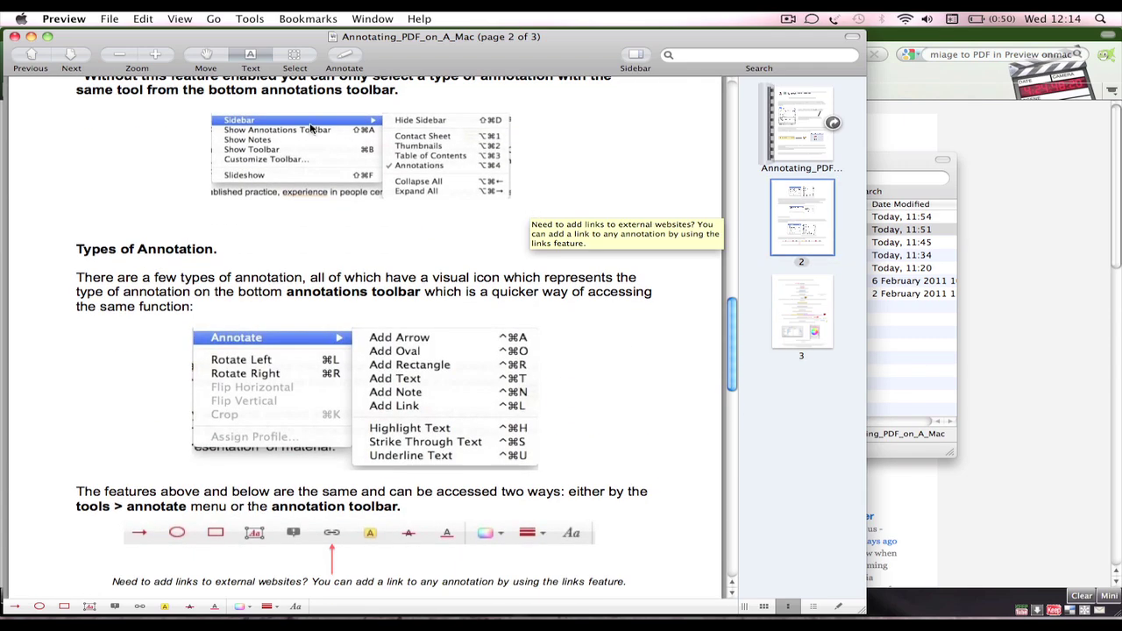
scroll(367, 228, "down", 6)
scroll(366, 228, "down", 6)
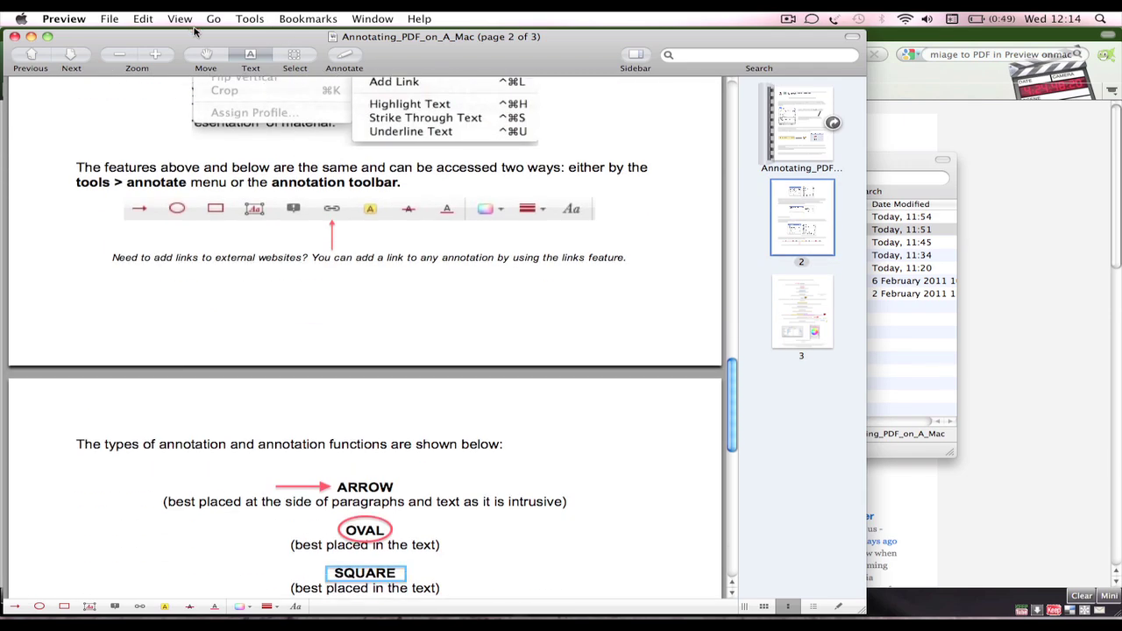
key("super+Tab")
key("super+Tab")
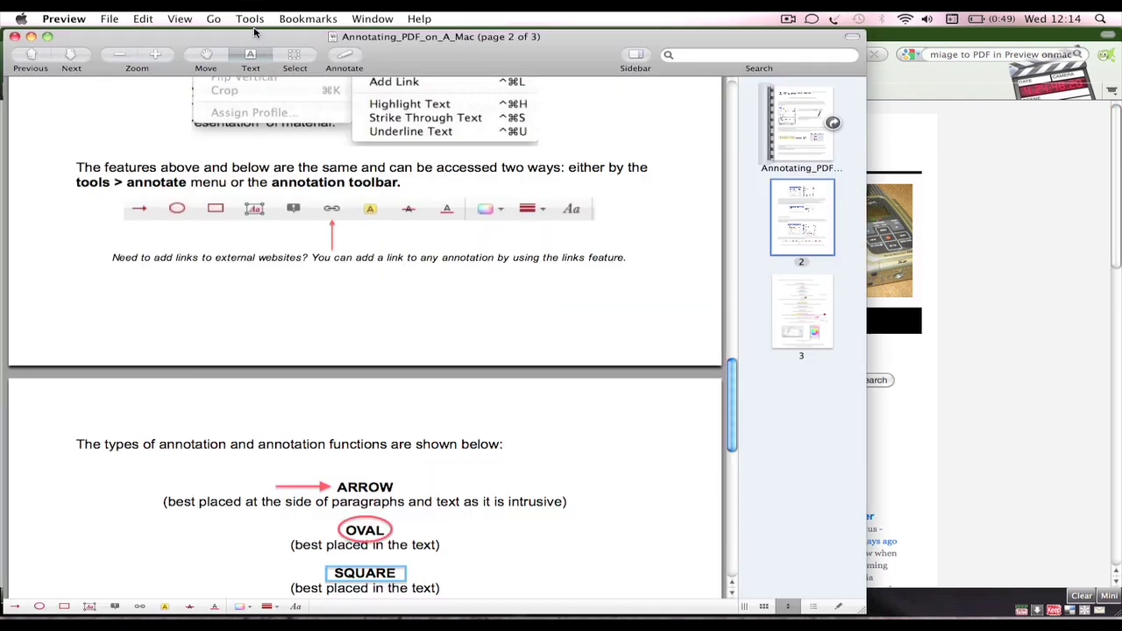
Step: Switch the sidebar from page thumbnails to the Annotations list
left_click(178, 18)
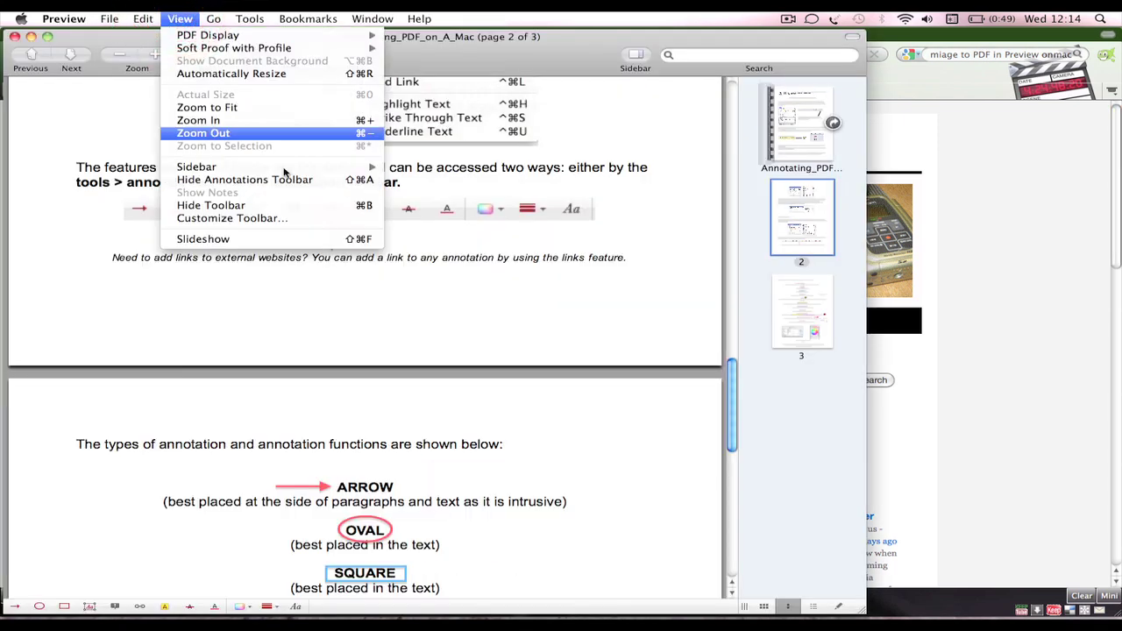
mouse_move(315, 171)
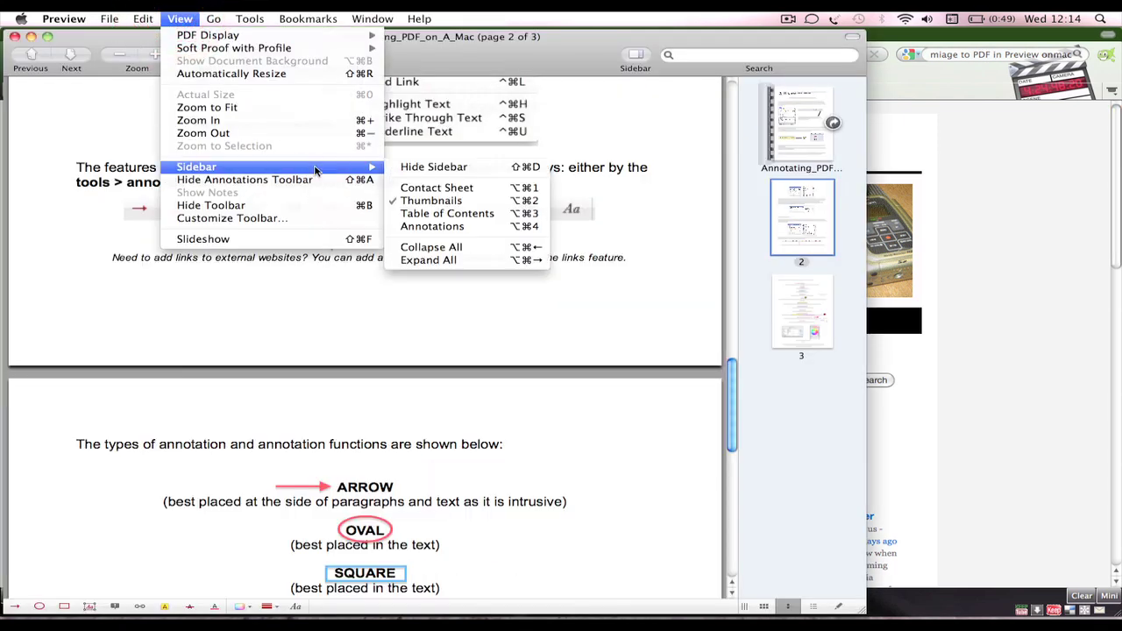
left_click(467, 227)
scroll(477, 233, "down", 8)
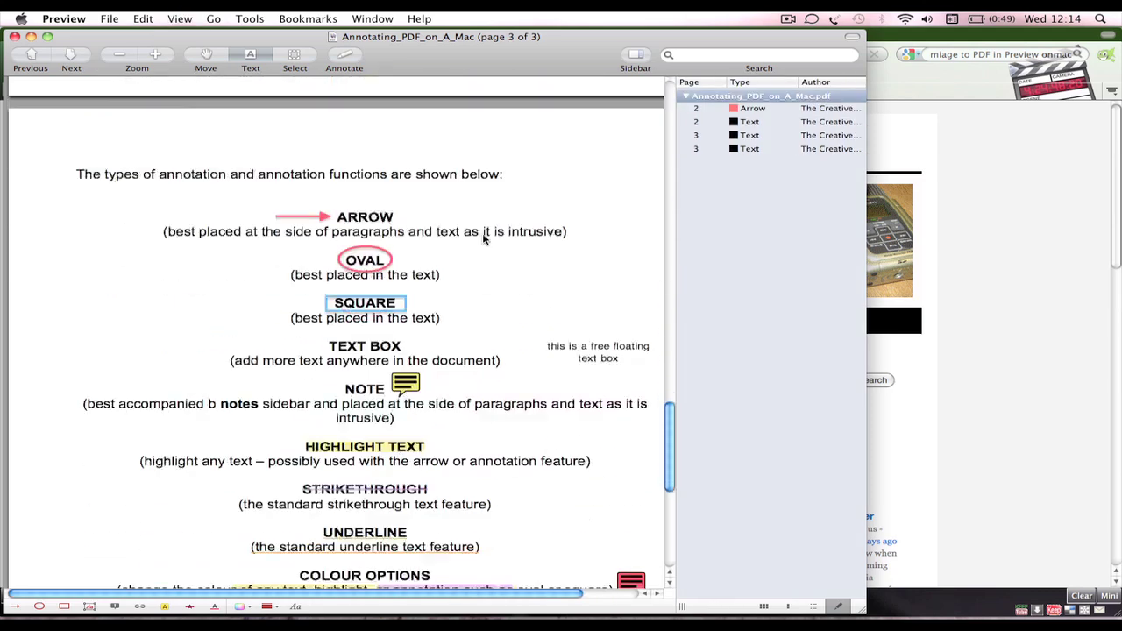
scroll(483, 239, "down", 5)
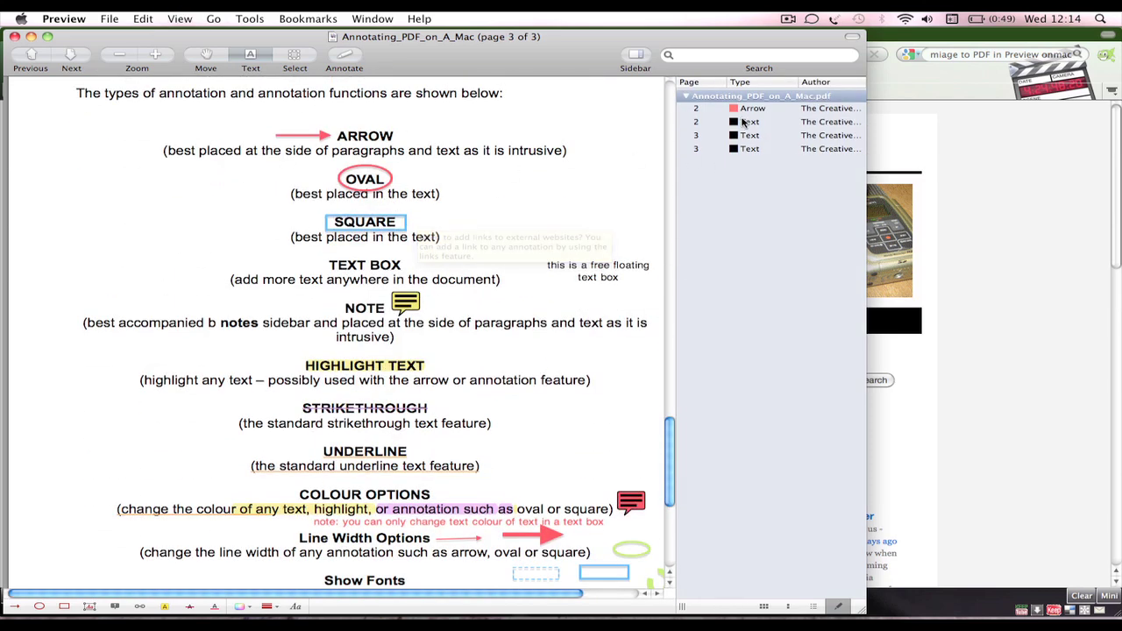
Step: Step through the listed annotations: arrow and text on page 2, two texts on page 3
left_click(741, 108)
left_click(745, 121)
left_click(749, 136)
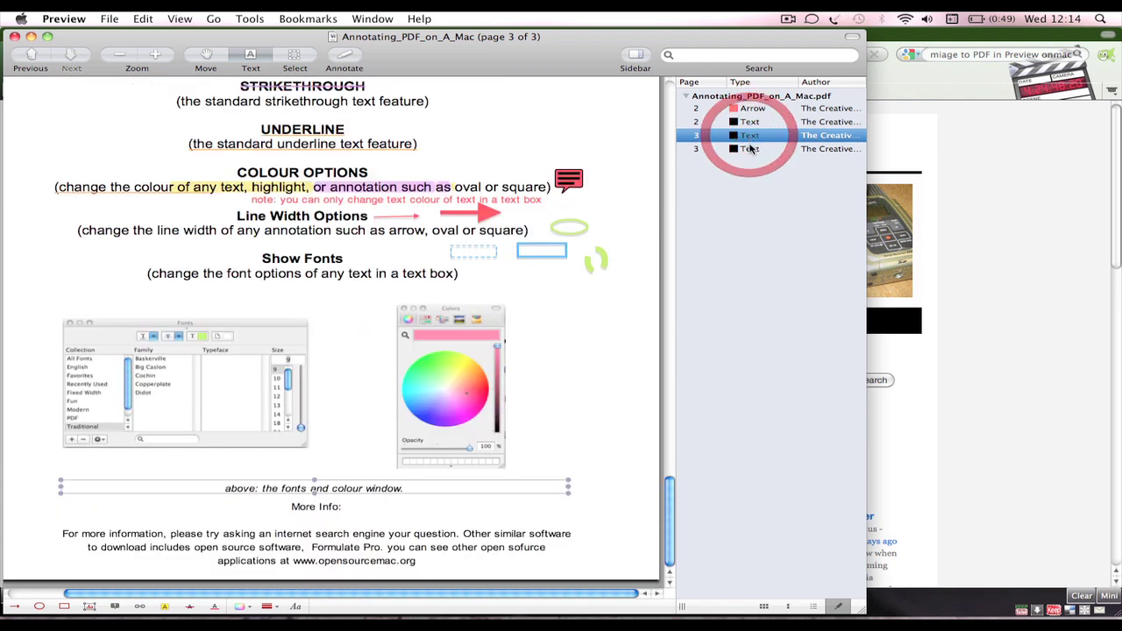
left_click(750, 149)
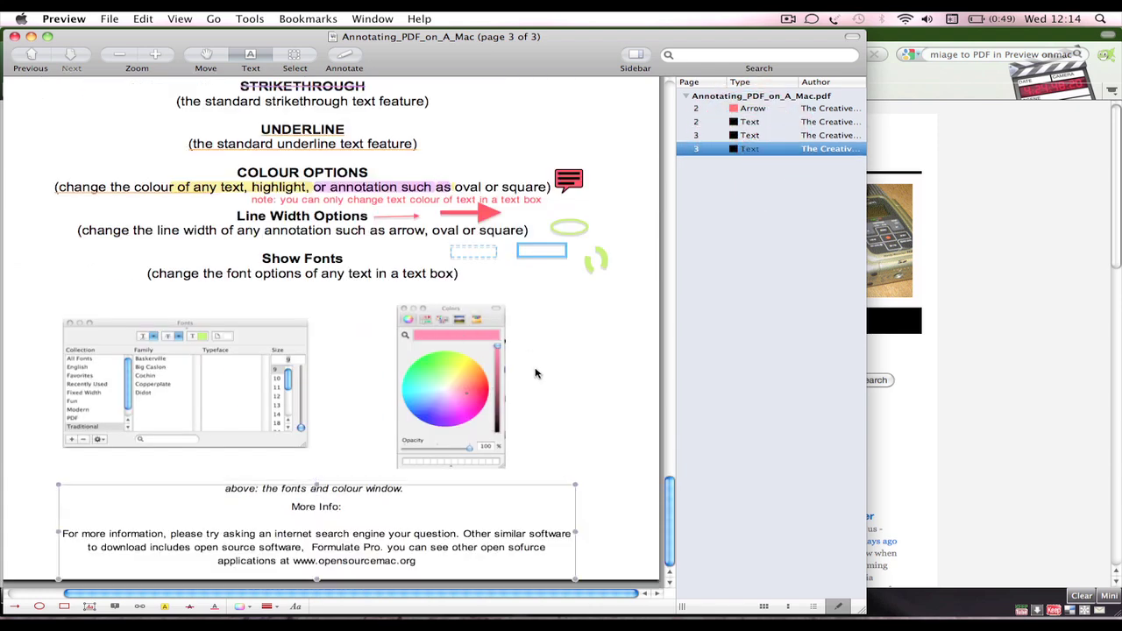
scroll(536, 374, "up", 5)
scroll(536, 375, "down", 4)
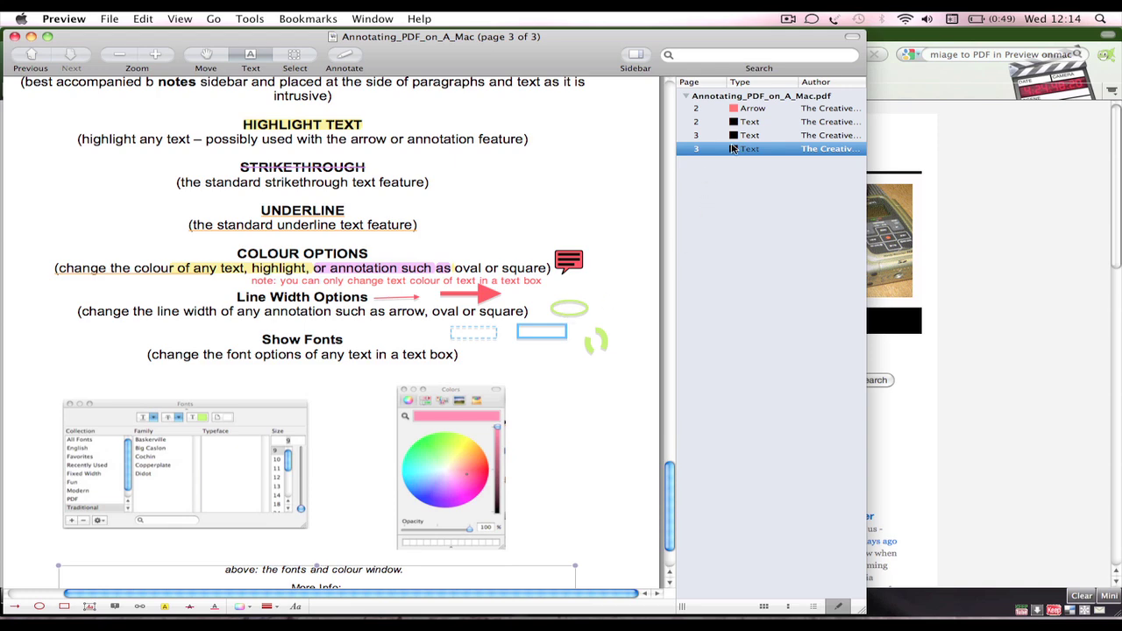
left_click(743, 136)
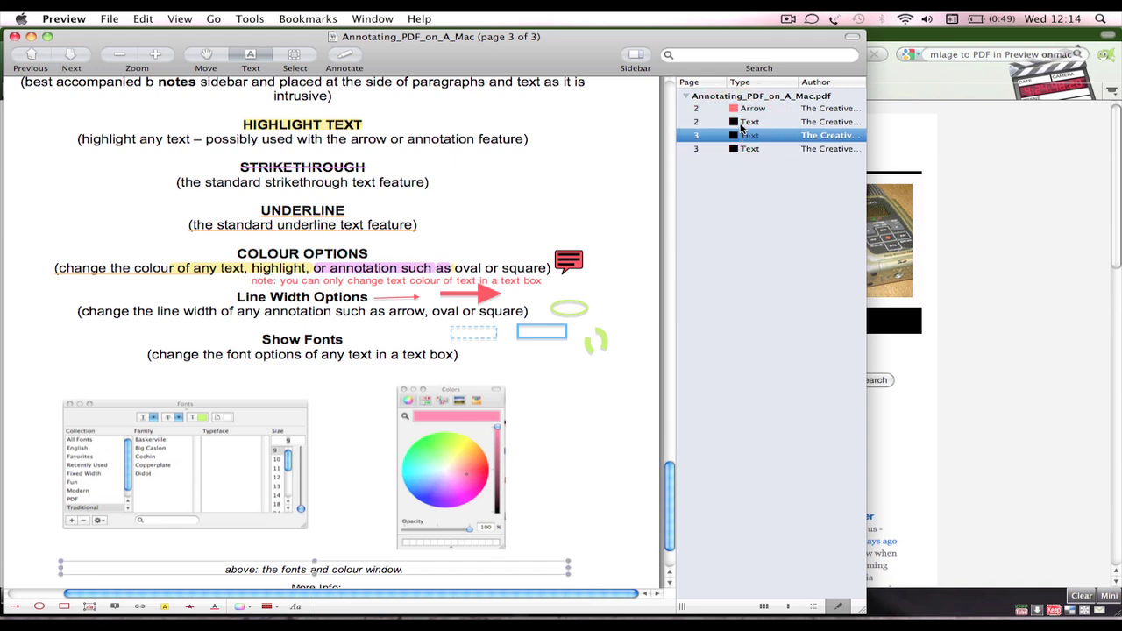
left_click(741, 123)
left_click(735, 107)
Step: Nudge the red arrow annotation on page 2 slightly lower, then deselect it
scroll(320, 259, "up", 2)
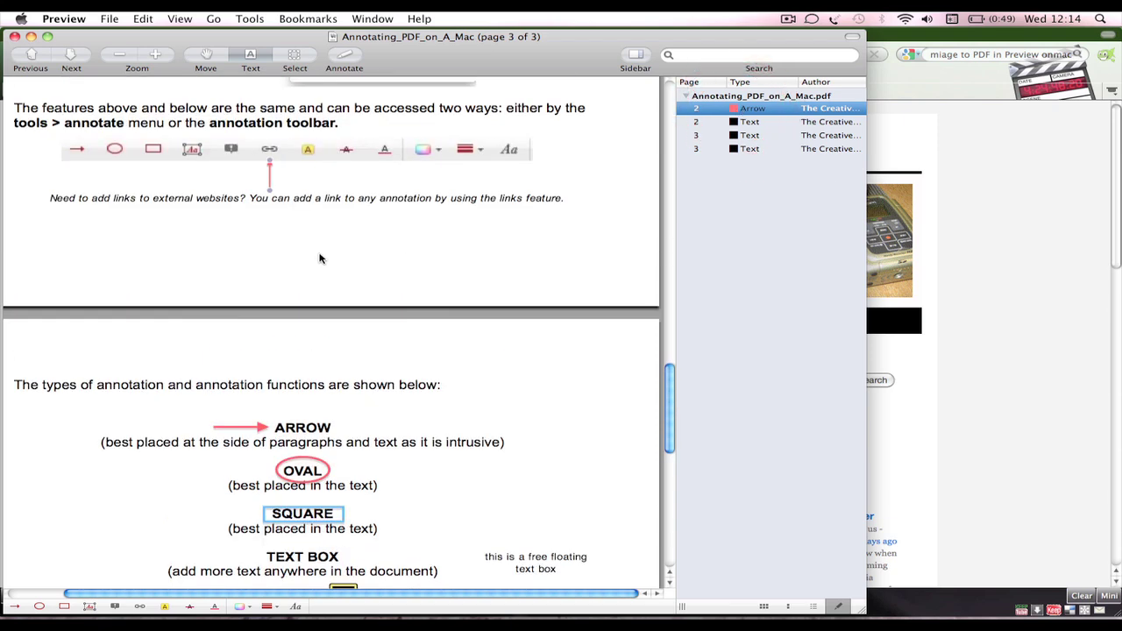
scroll(320, 259, "up", 1)
mouse_move(270, 200)
left_mouse_down()
mouse_move(357, 211)
mouse_move(276, 207)
left_mouse_up()
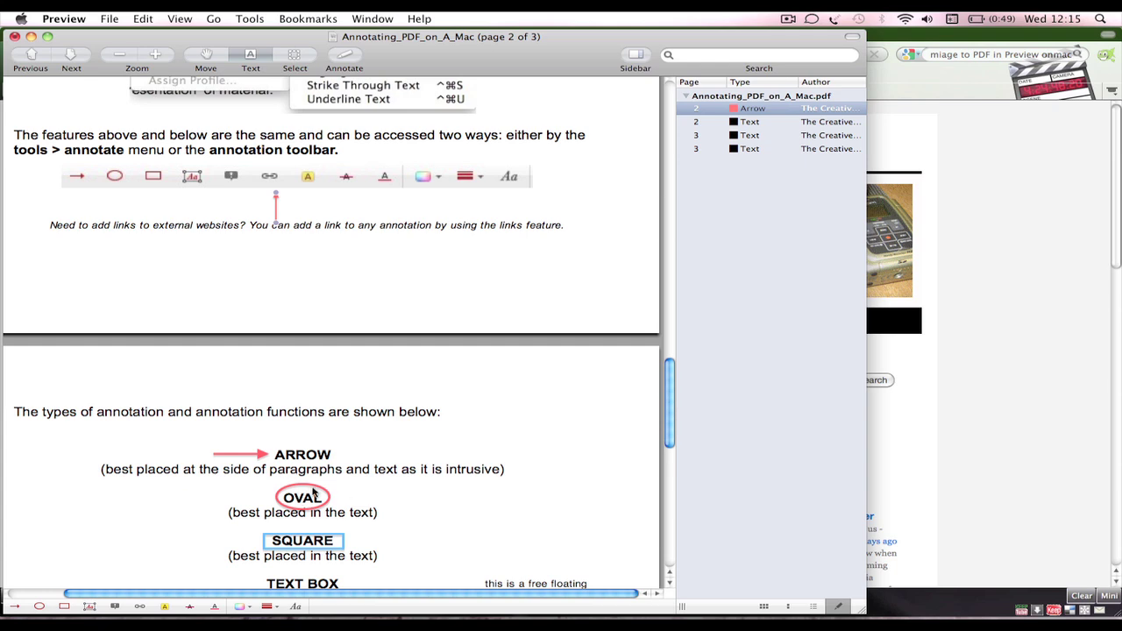
left_click_drag(672, 396, 671, 394)
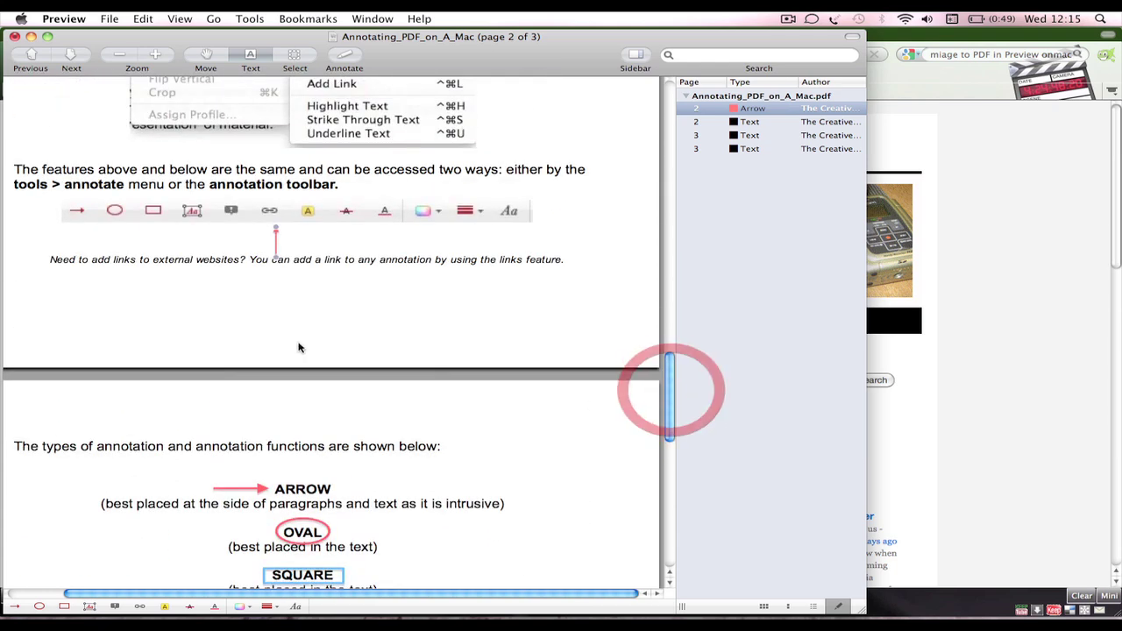
left_click(301, 249)
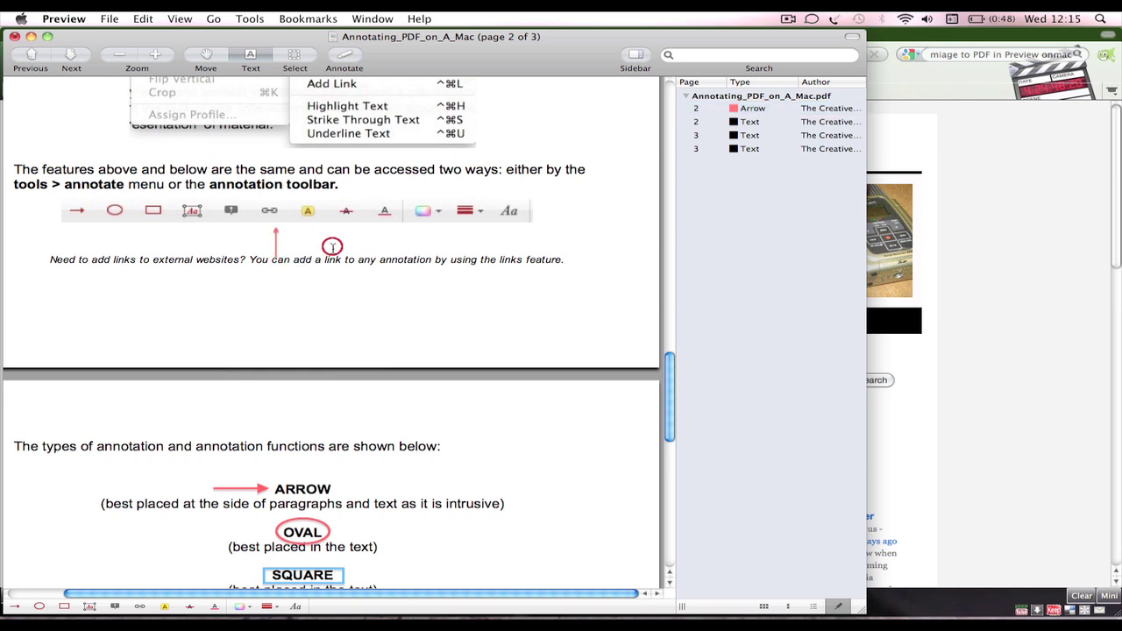
Step: Look through the View and Tools menus, then pick the Highlight tool followed by the Note tool
left_click(180, 18)
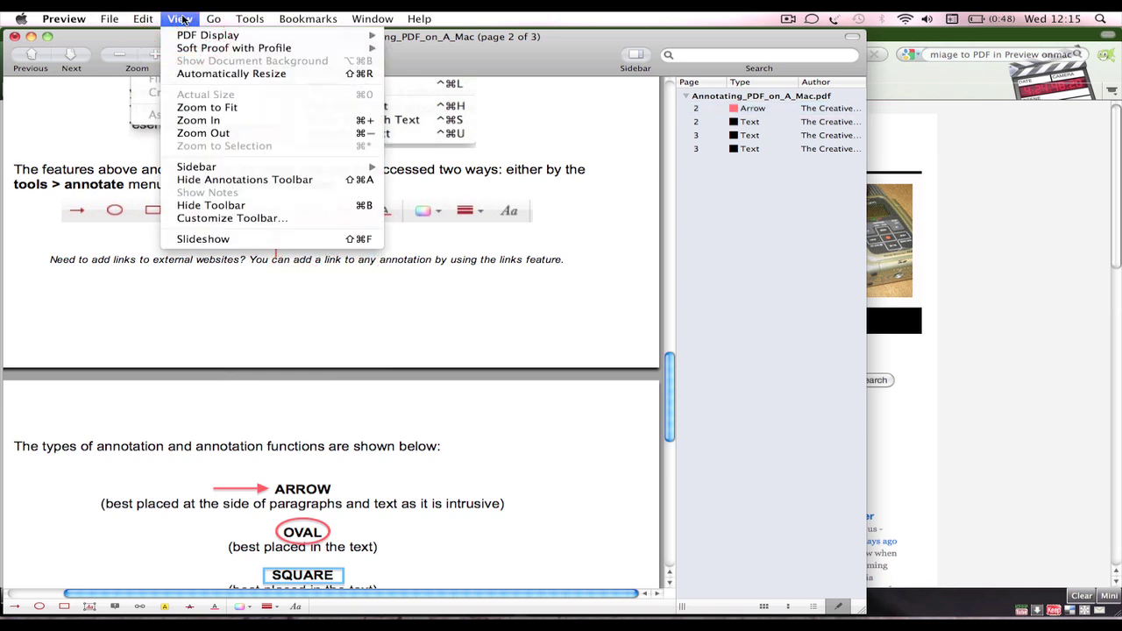
mouse_move(247, 16)
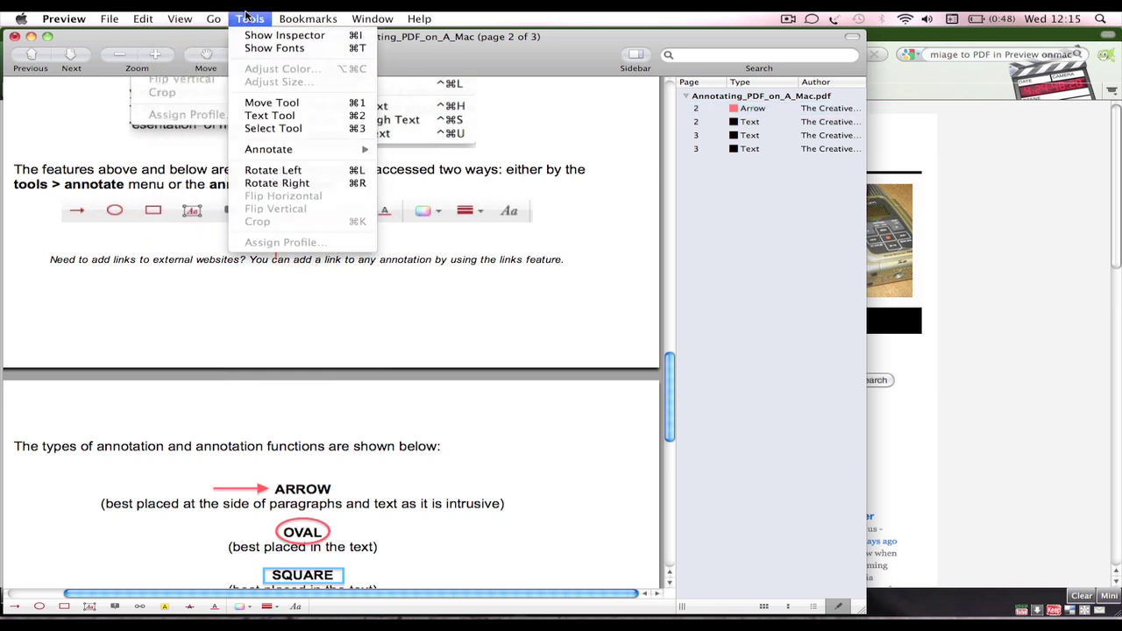
mouse_move(260, 169)
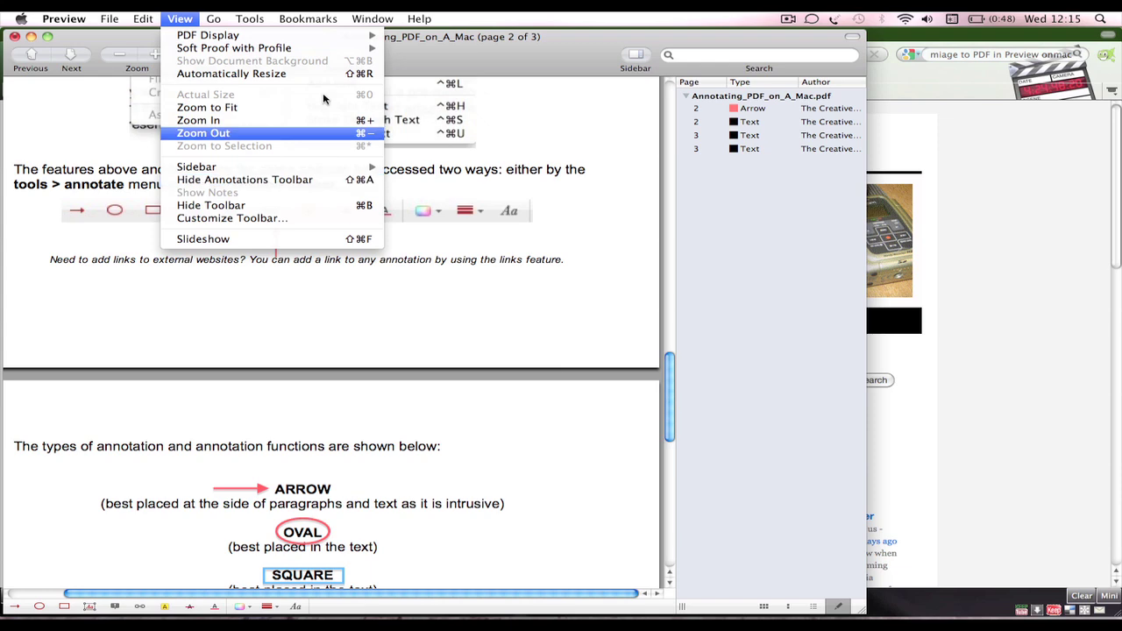
left_click(240, 15)
scroll(375, 371, "up", 15)
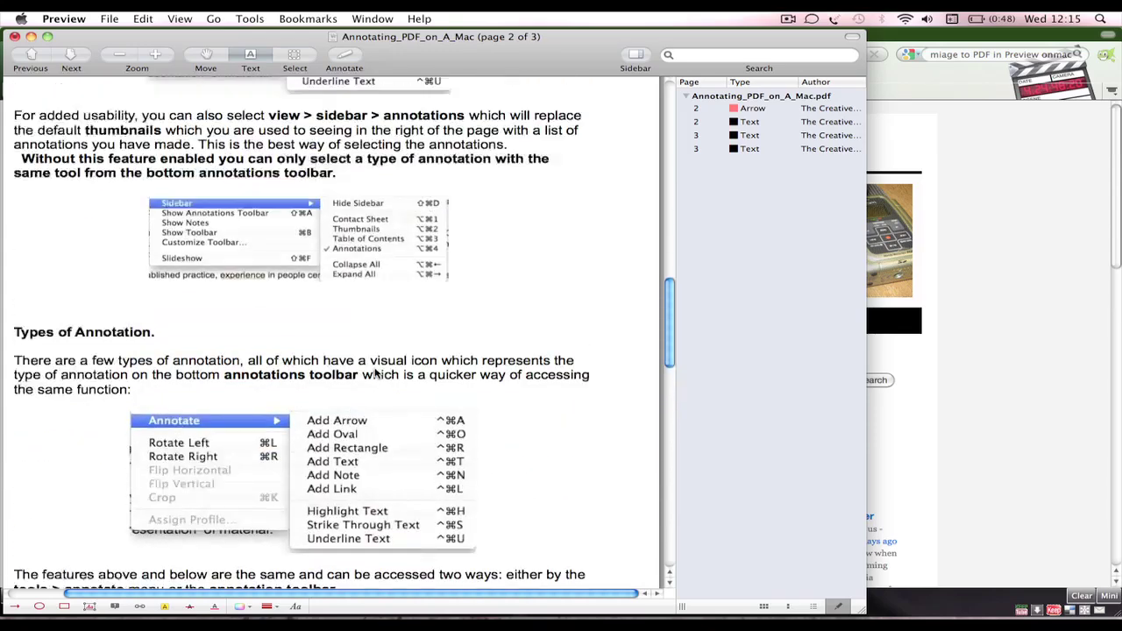
scroll(377, 368, "down", 3)
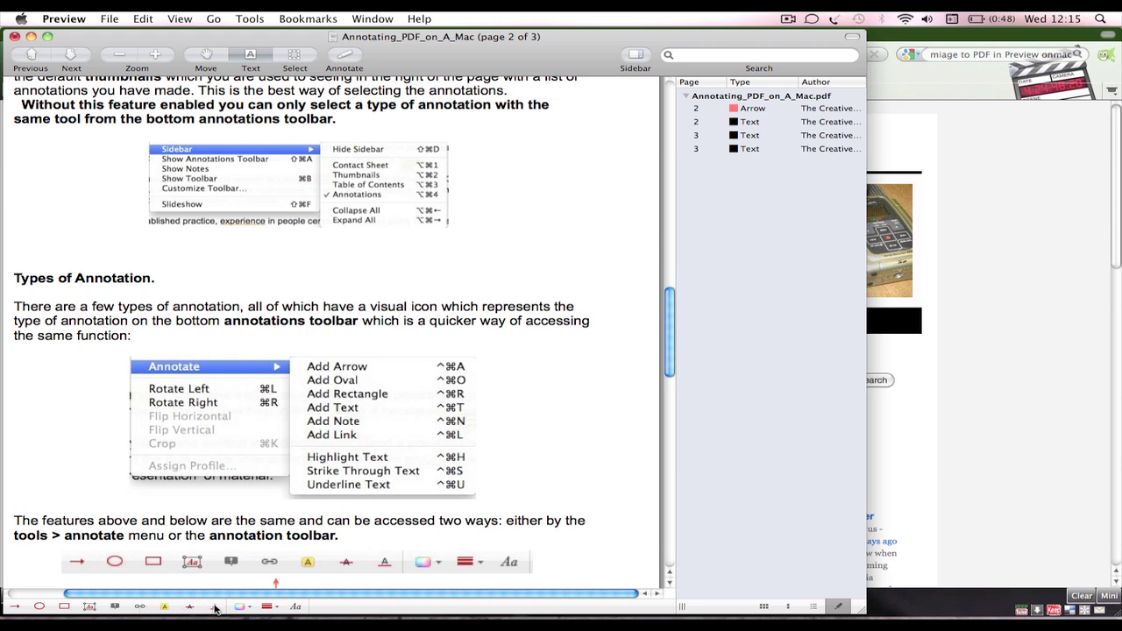
left_click(165, 607)
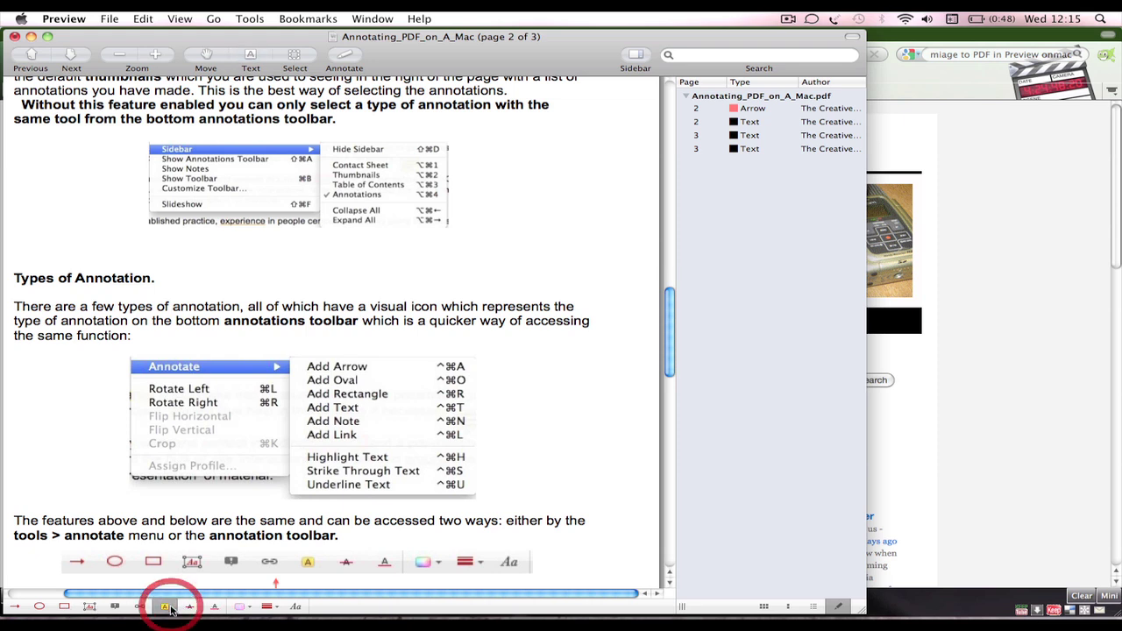
left_click(115, 607)
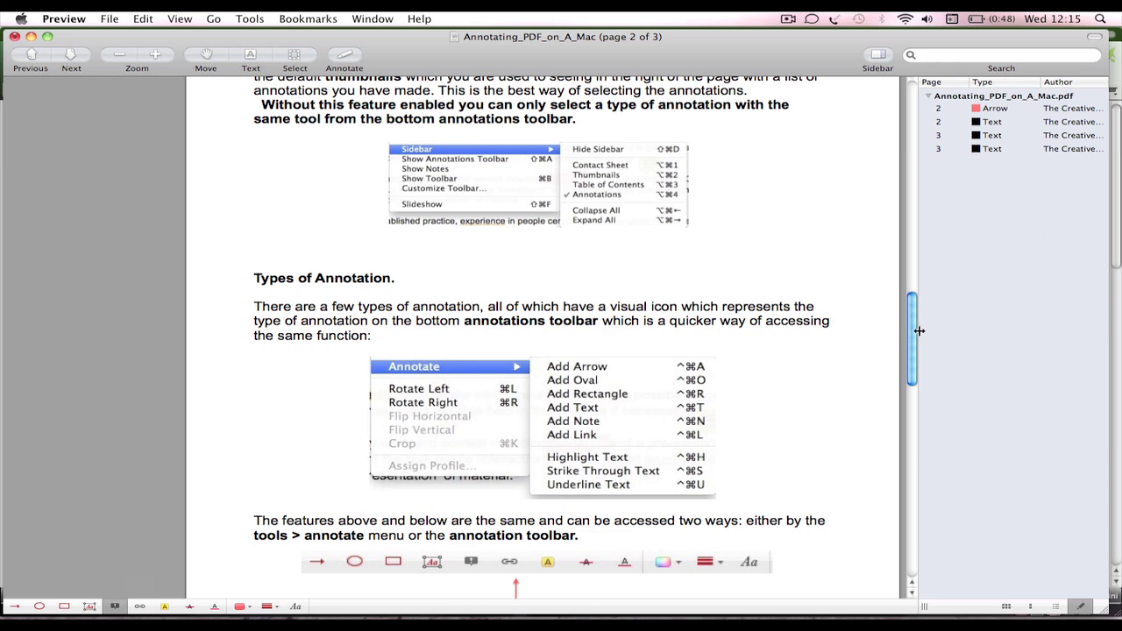
Step: Scroll from page 3 back up to the 'Types of Annotation' heading on page 2
left_click_drag(913, 340, 927, 471)
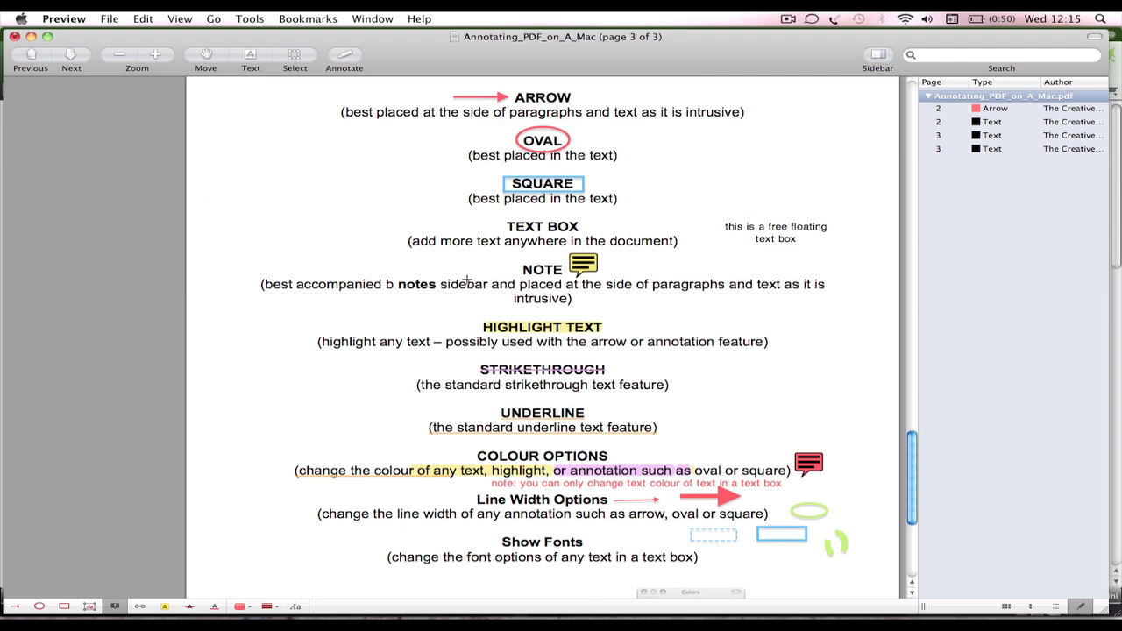
scroll(463, 288, "up", 8)
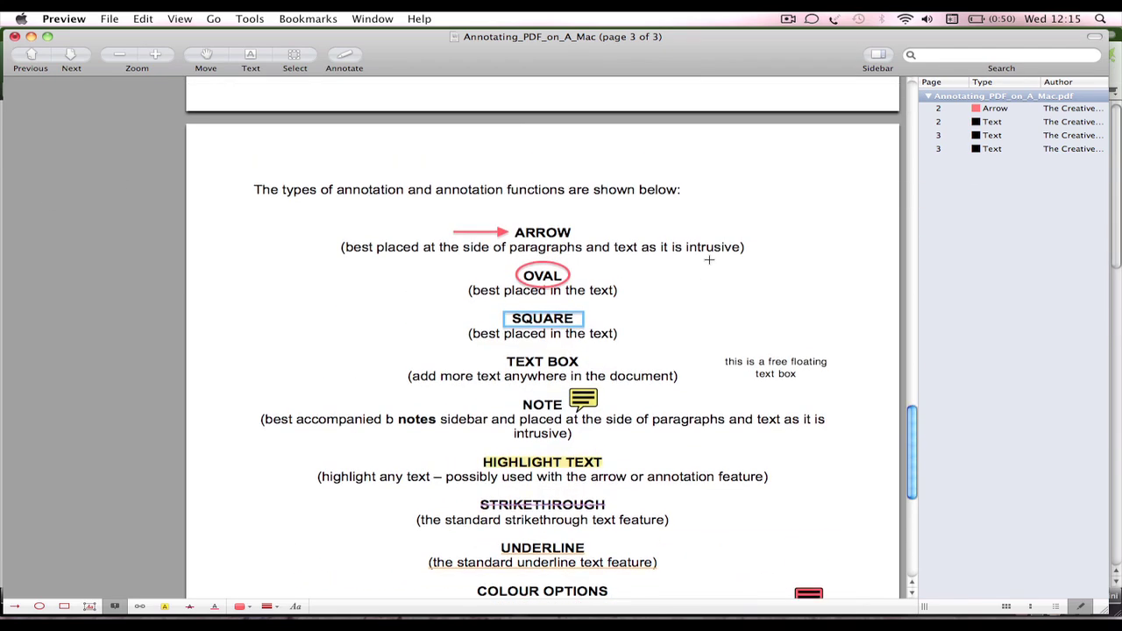
scroll(691, 266, "up", 10)
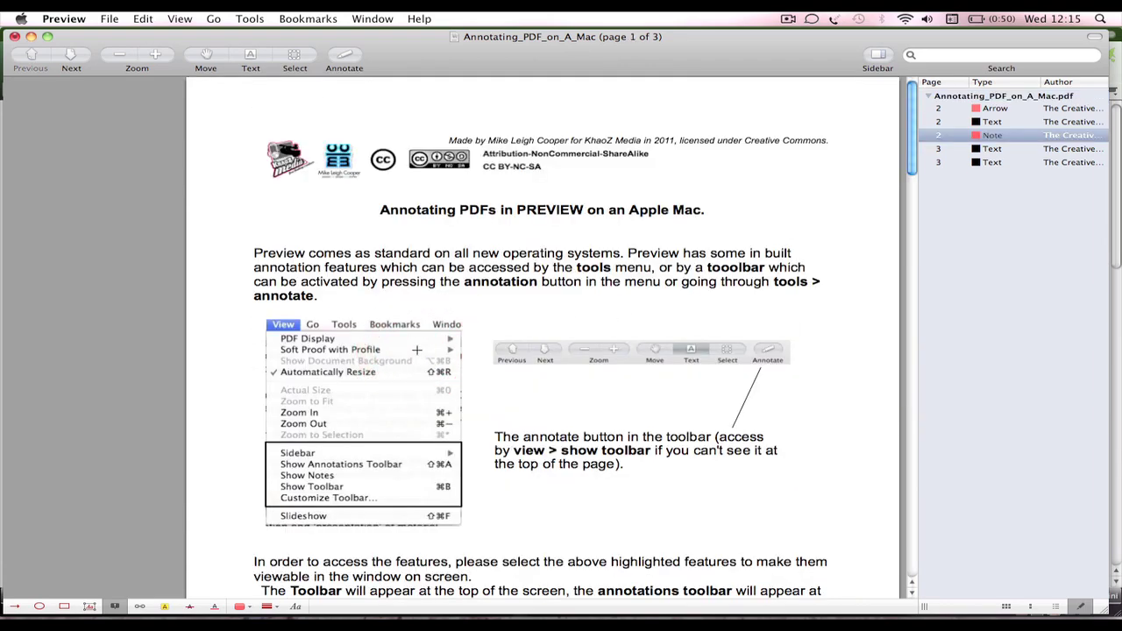
scroll(417, 349, "down", 5)
scroll(417, 349, "down", 20)
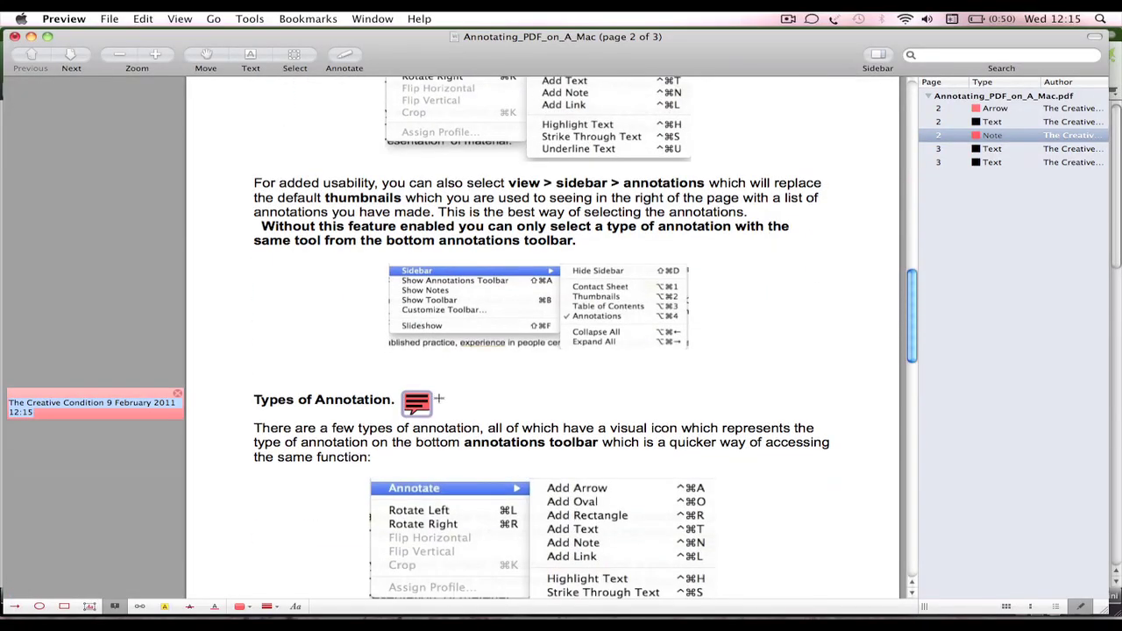
scroll(439, 399, "down", 3)
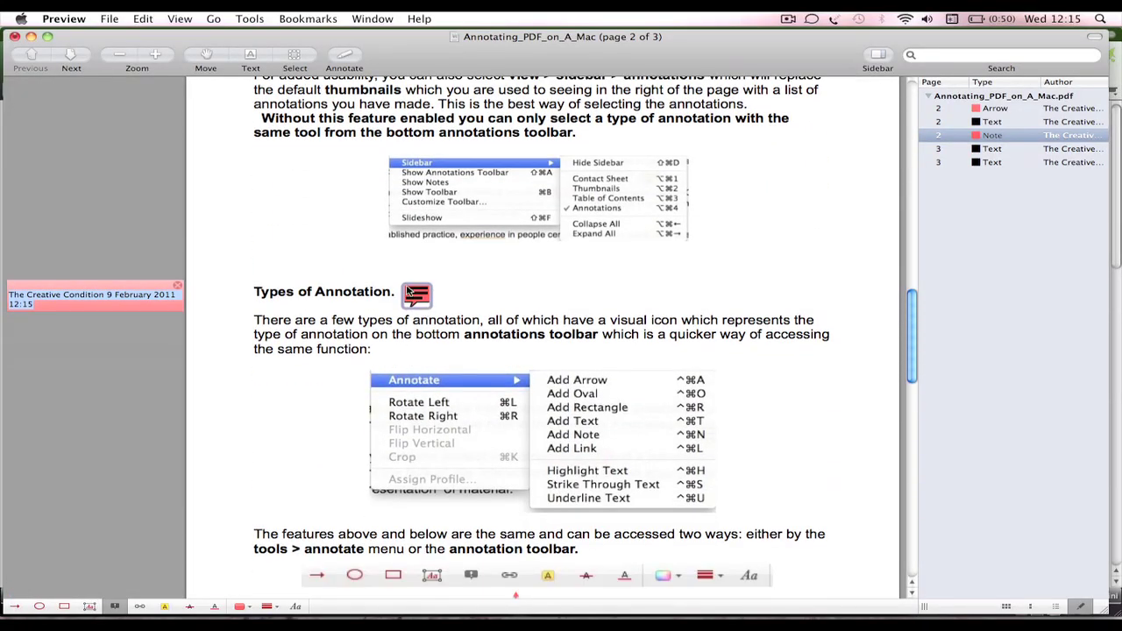
Step: Make the note beside 'Types of Annotation' yellow and delete an accidentally added extra note
left_click(254, 608)
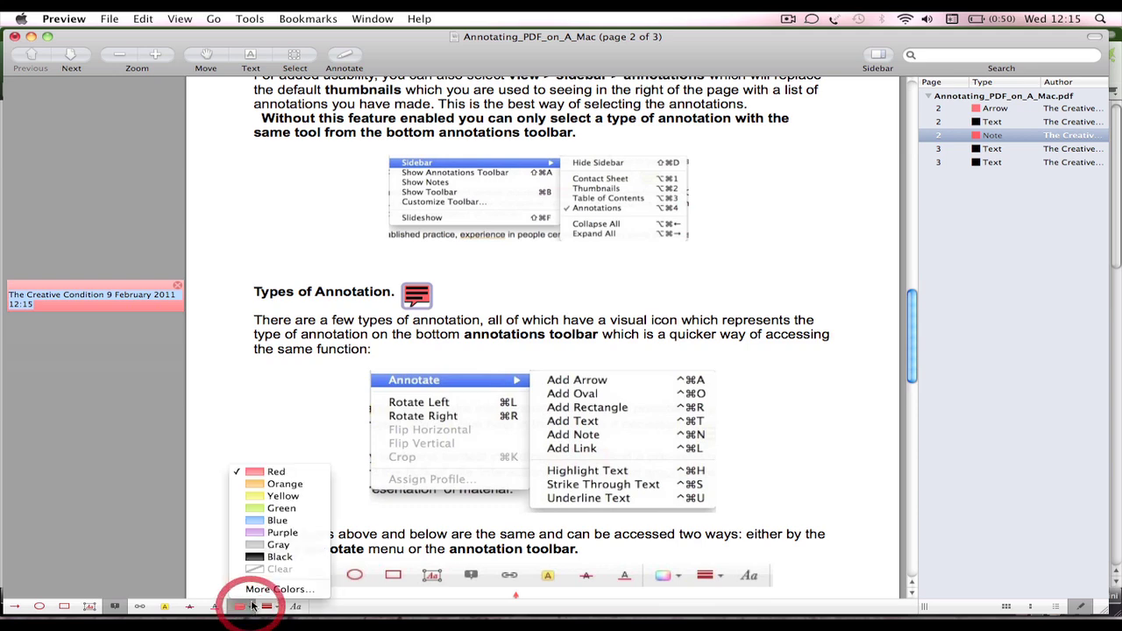
left_click(268, 496)
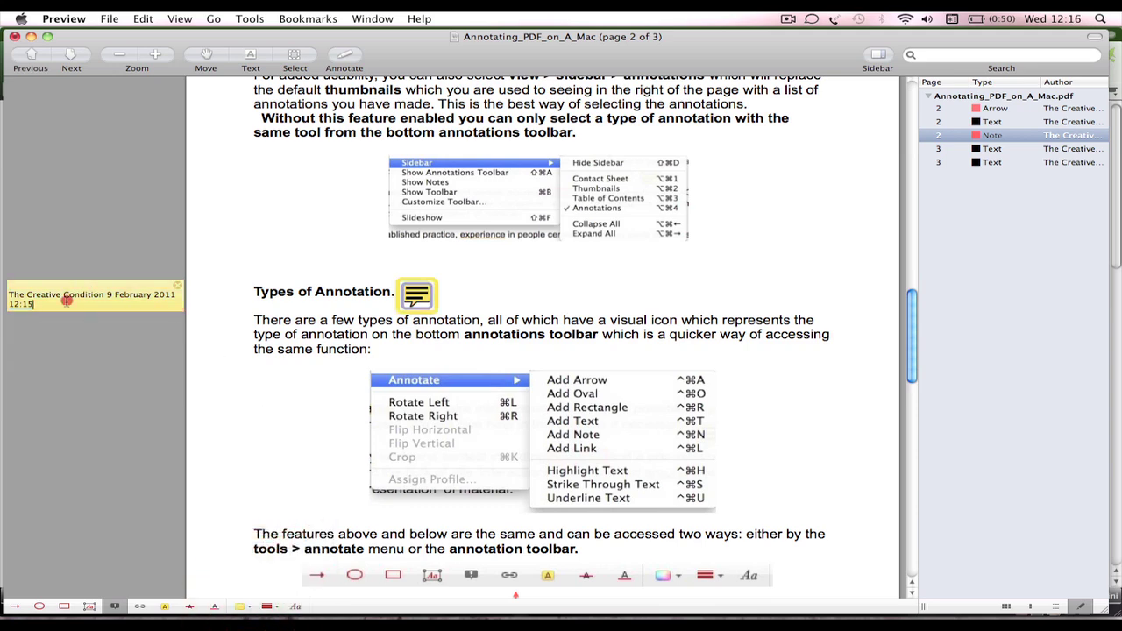
left_click(507, 348)
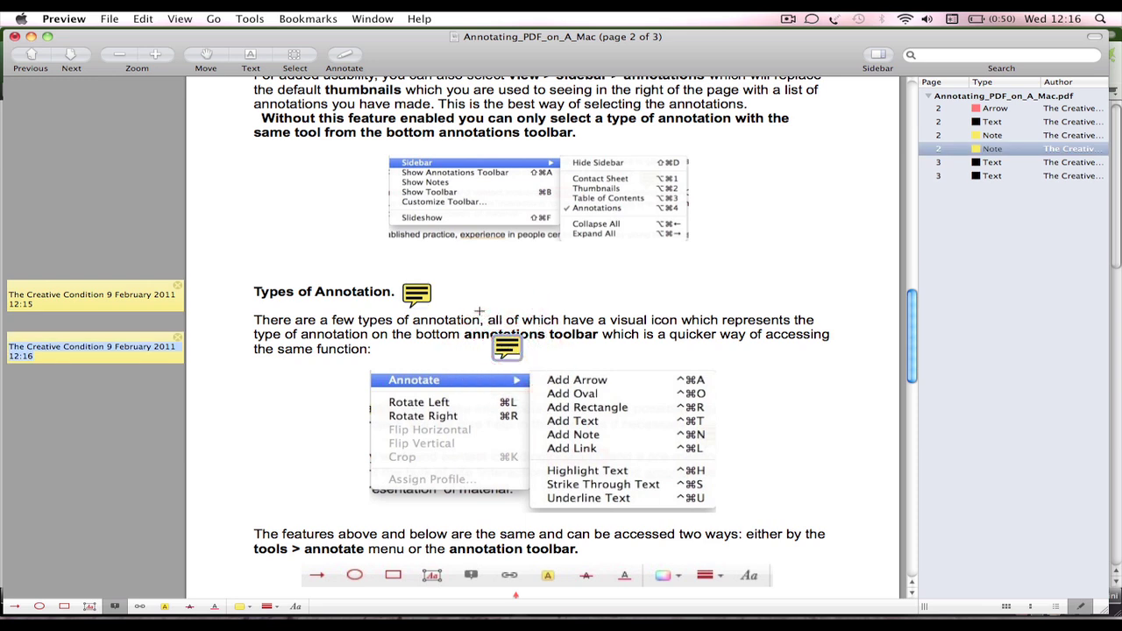
key("BackSpace")
left_click(124, 297)
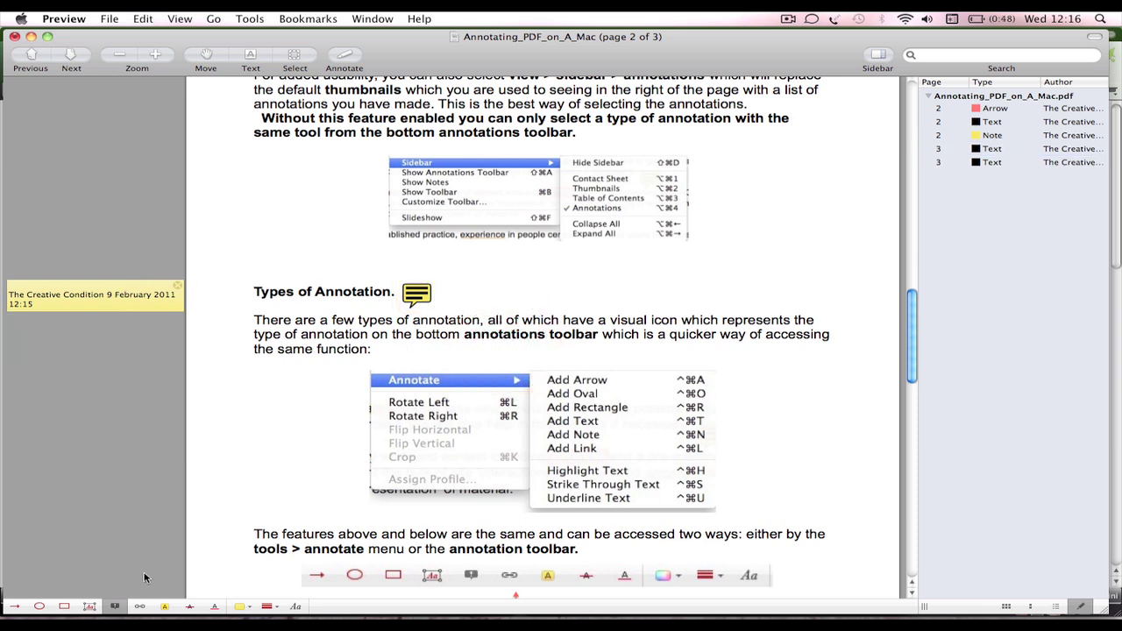
left_click(115, 606)
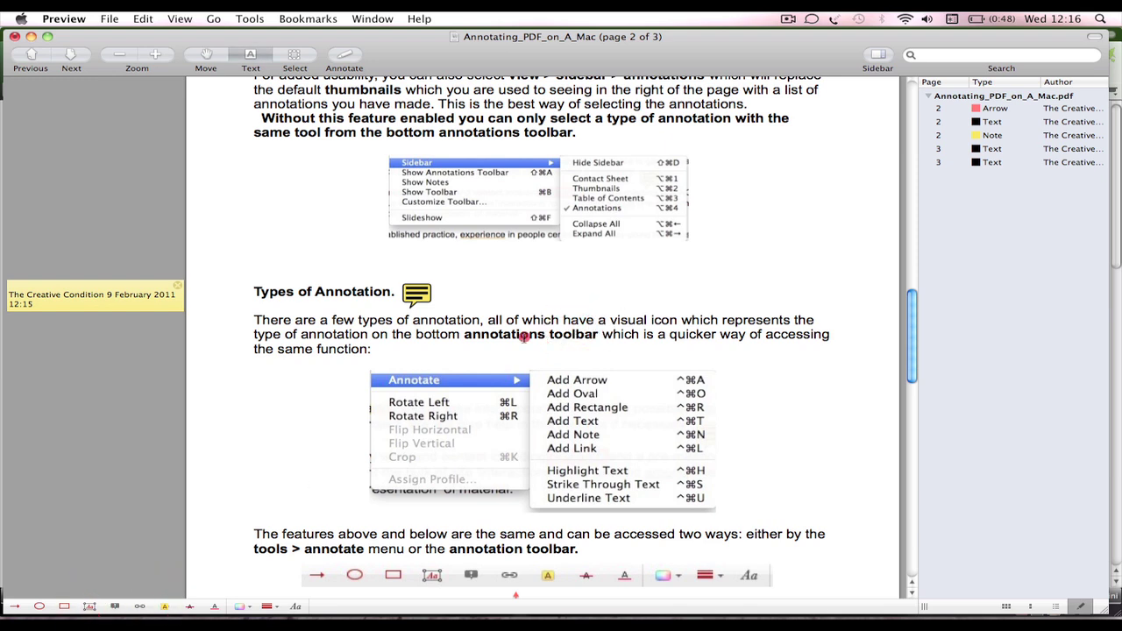
Step: Replace the yellow margin note's text with 'text Iwant to change'
left_click_drag(517, 336, 488, 322)
left_click(555, 331)
left_click(416, 298)
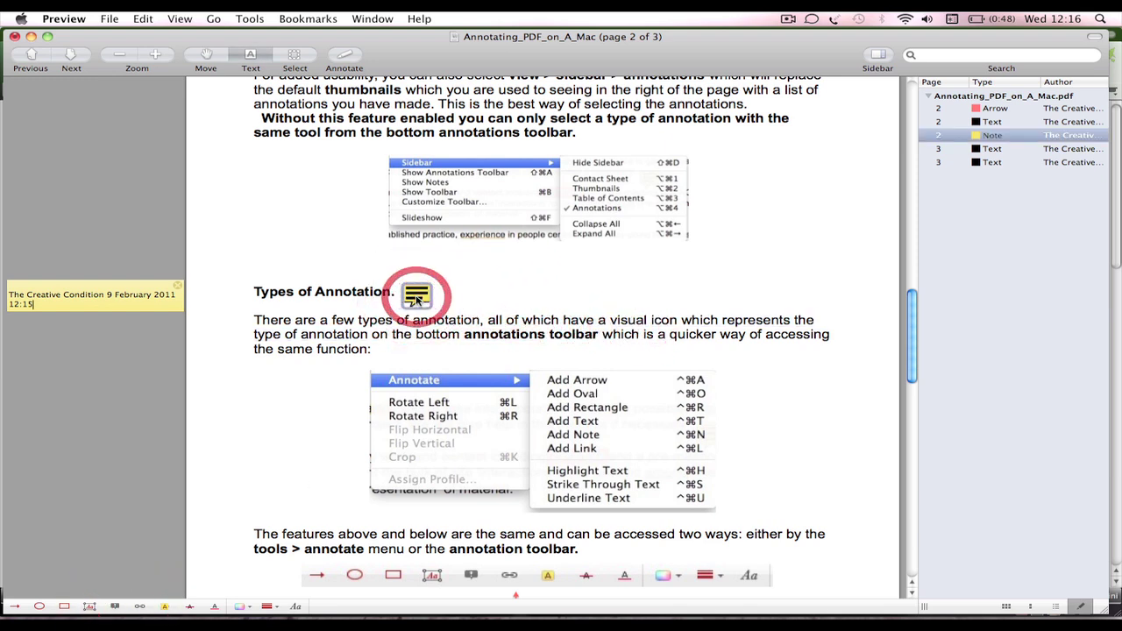
left_click(123, 304)
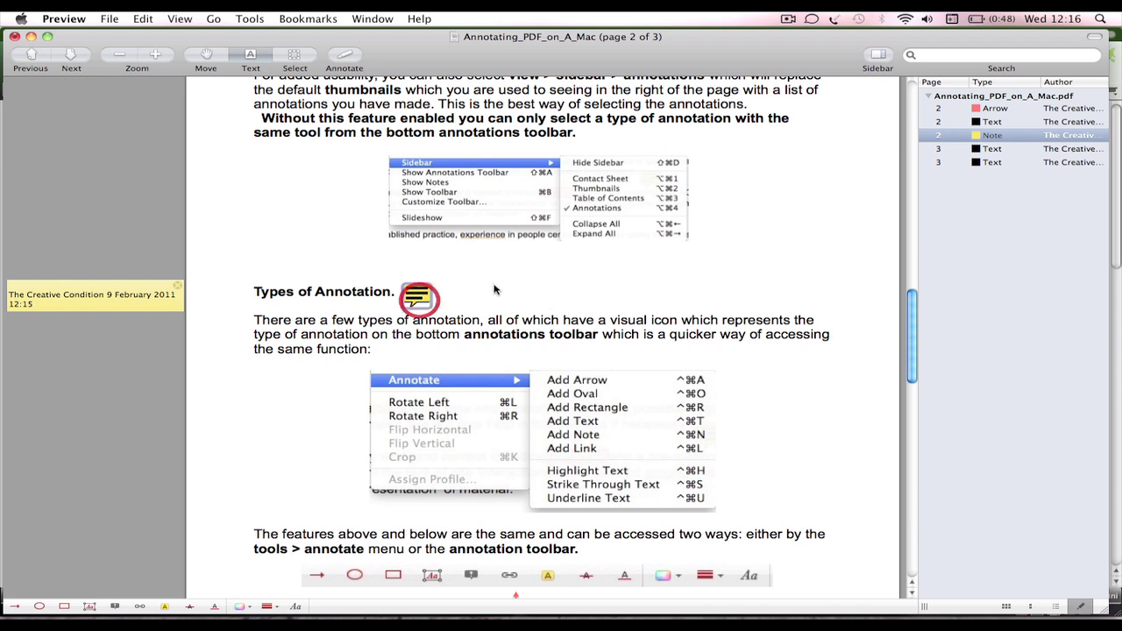
left_click(417, 296)
triple_click(123, 304)
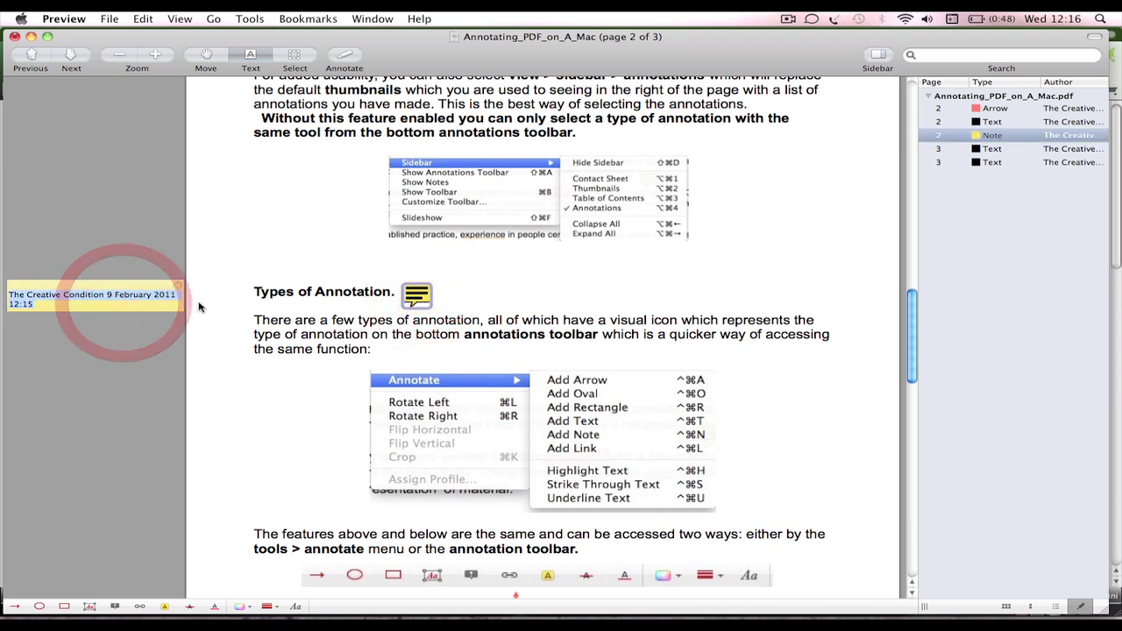
type("text Iwant to chan")
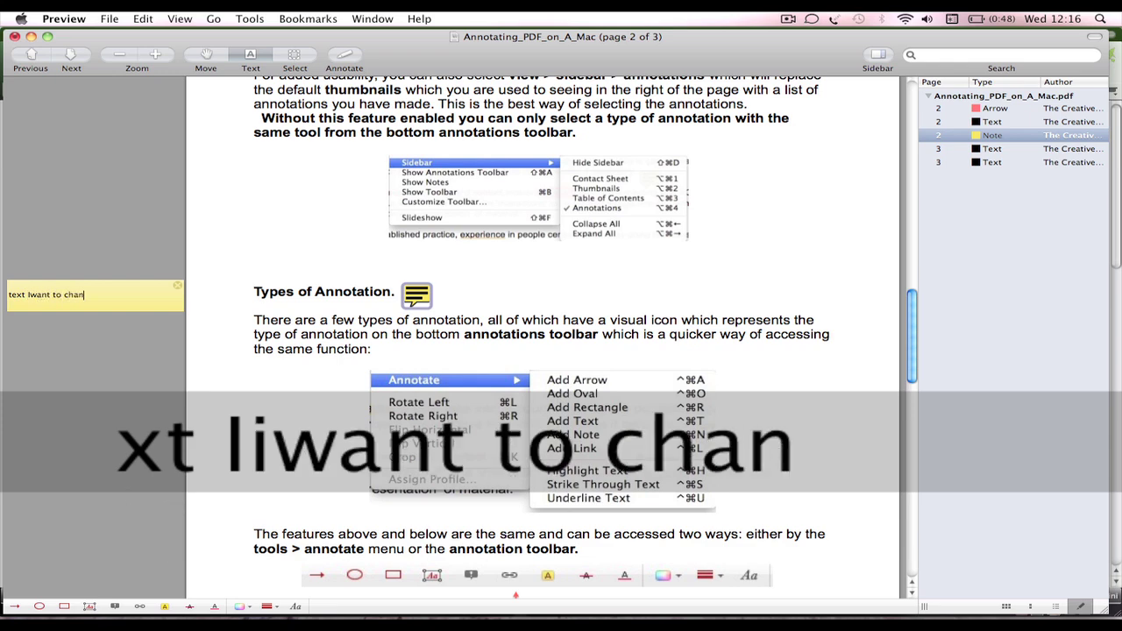
type("ge")
left_click(484, 323)
Step: Switch to the Highlight tool, then back to the Note tool
left_click(166, 608)
left_click(767, 134)
left_click(161, 607)
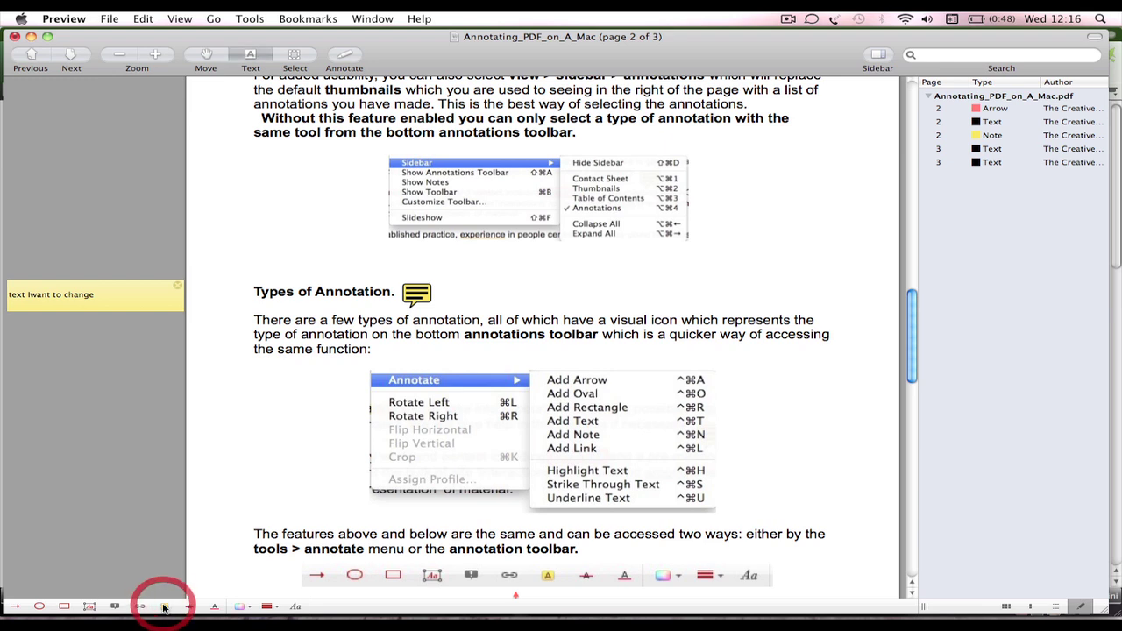
Step: Place a note beside the 'Without this feature' sentence, type 'another annotation', and colour it red
left_click(115, 605)
left_click(797, 149)
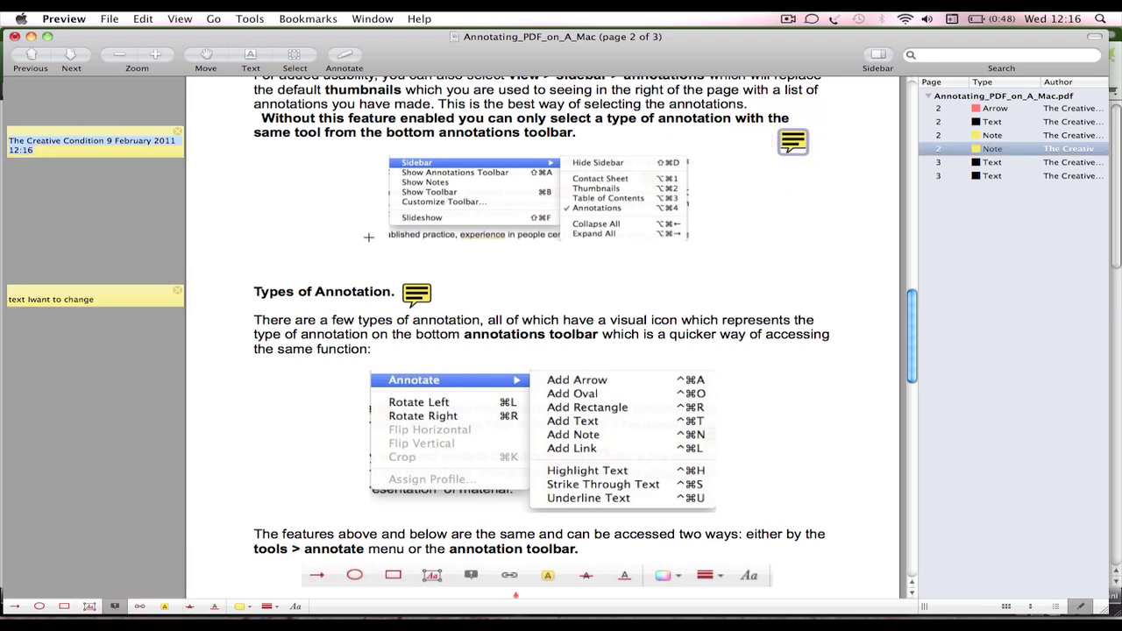
type("another annotation")
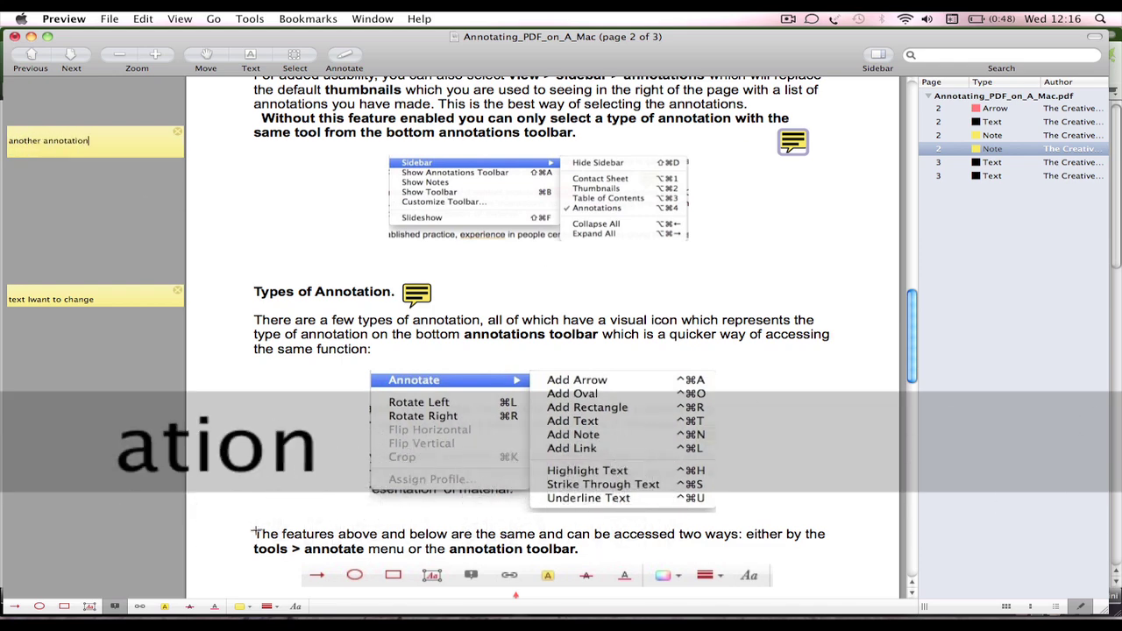
left_click(251, 607)
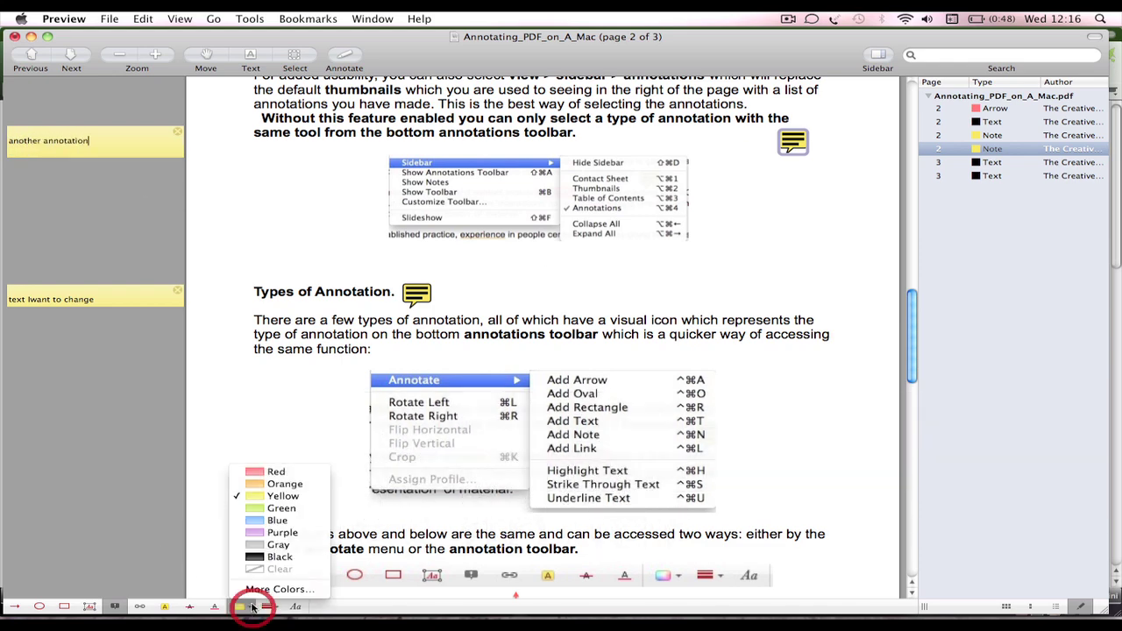
left_click(274, 472)
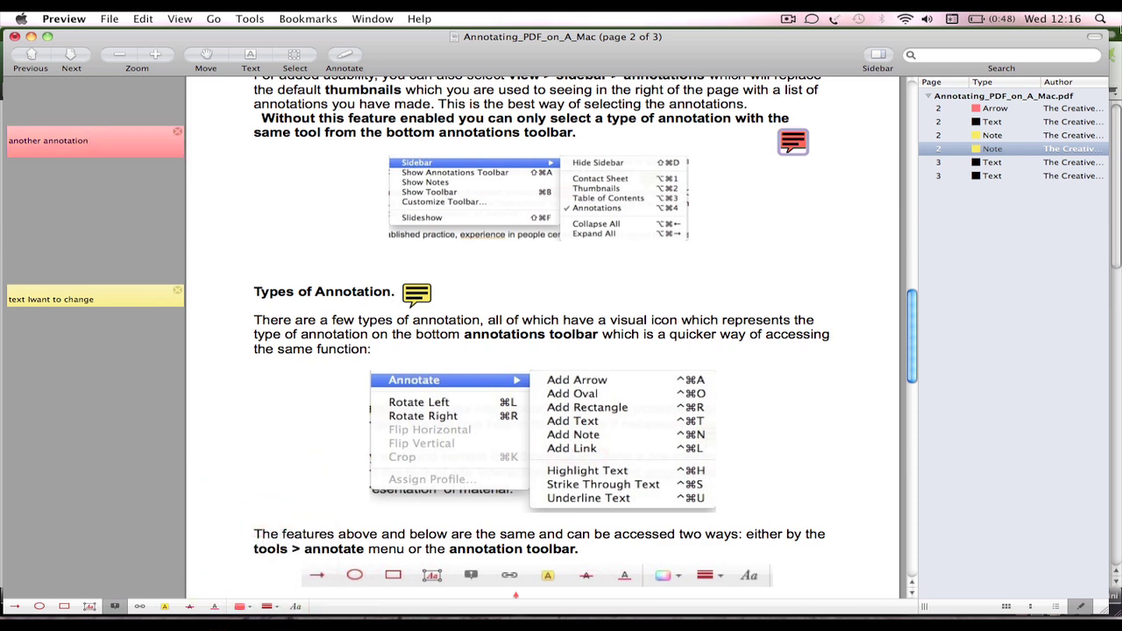
Step: Click through the annotation list rows, alternating between the red and yellow notes
left_click(995, 108)
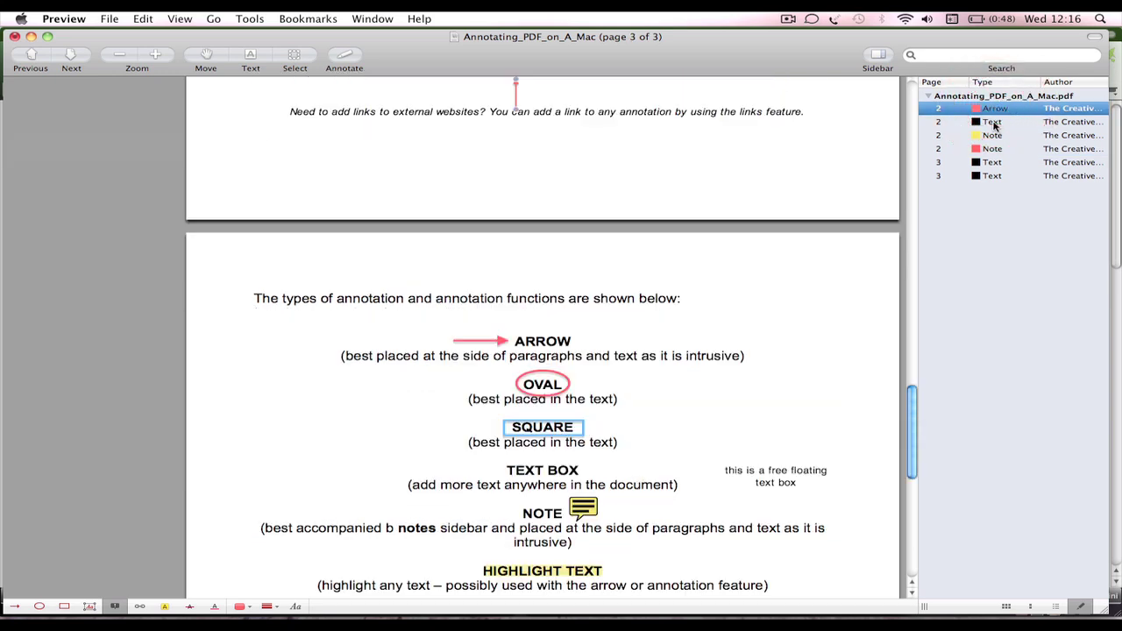
left_click(993, 122)
left_click(995, 135)
left_click(997, 148)
left_click(996, 136)
left_click(997, 149)
left_click(995, 136)
left_click(996, 136)
left_click(996, 136)
left_click(995, 136)
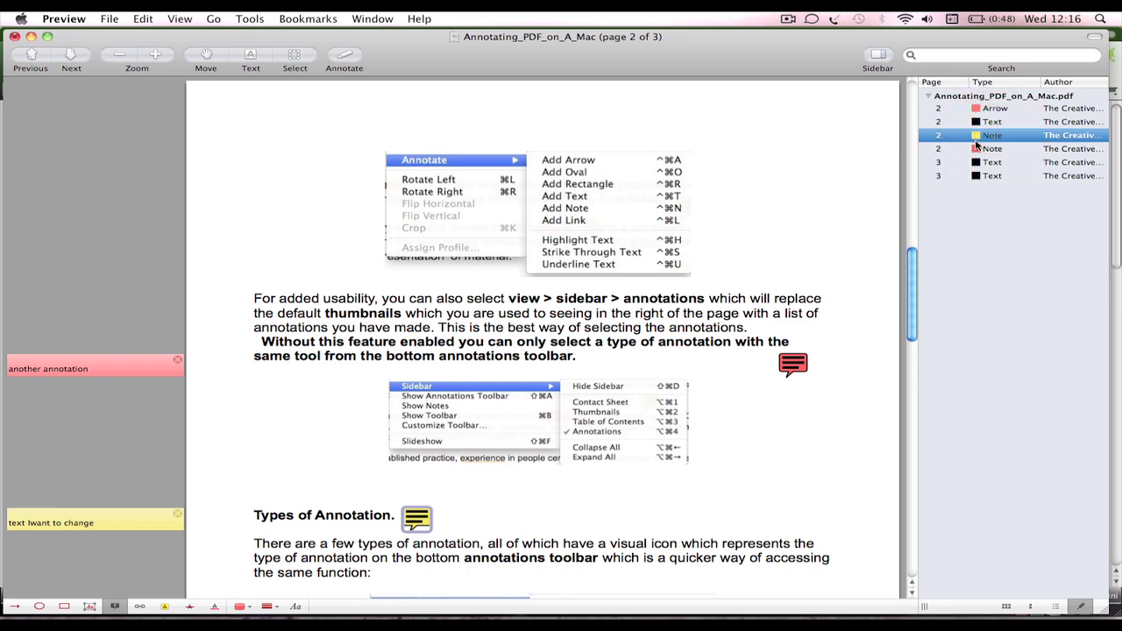
left_click(980, 147)
left_click(958, 137)
Step: Draw an oval around 'sidebar > annotations' with a black outline at the thinnest line width
left_click(39, 607)
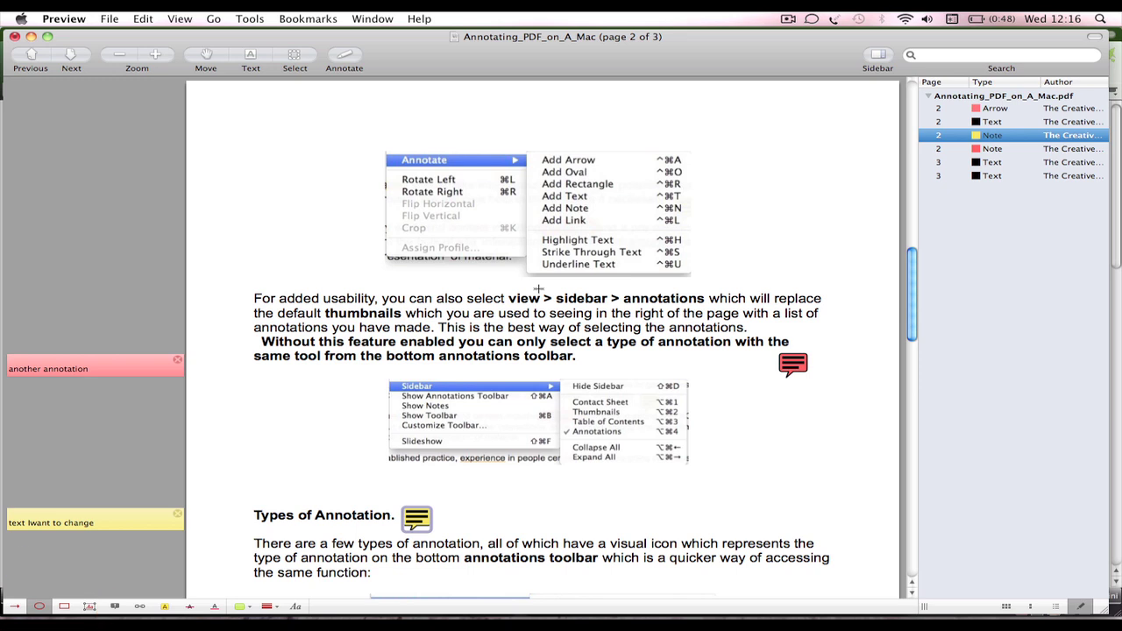
left_click_drag(557, 290, 629, 311)
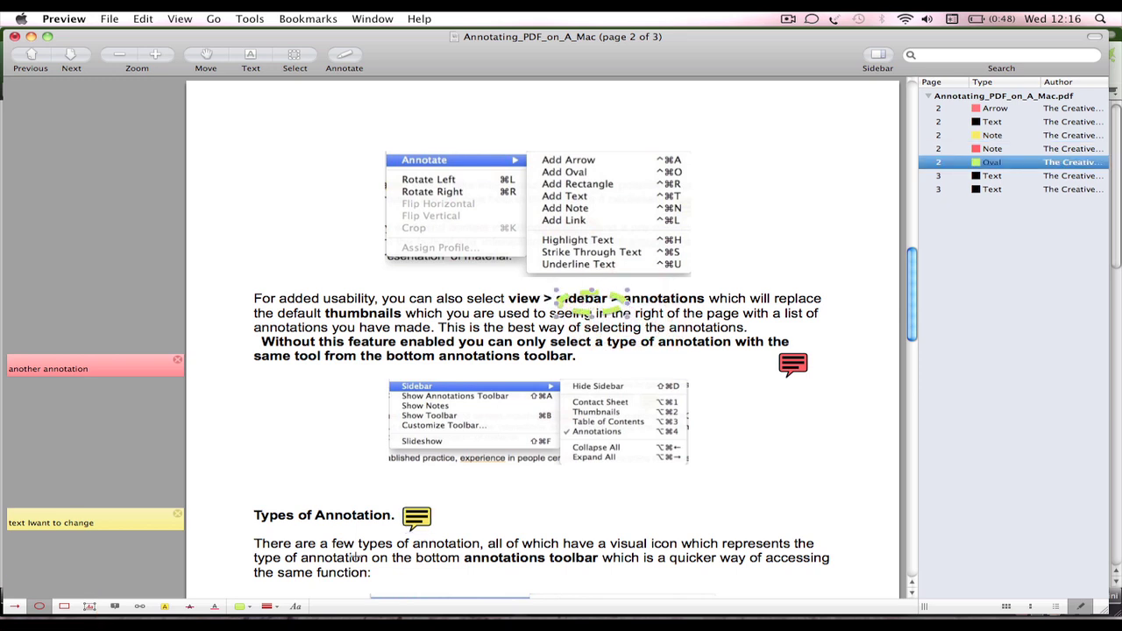
left_click(246, 609)
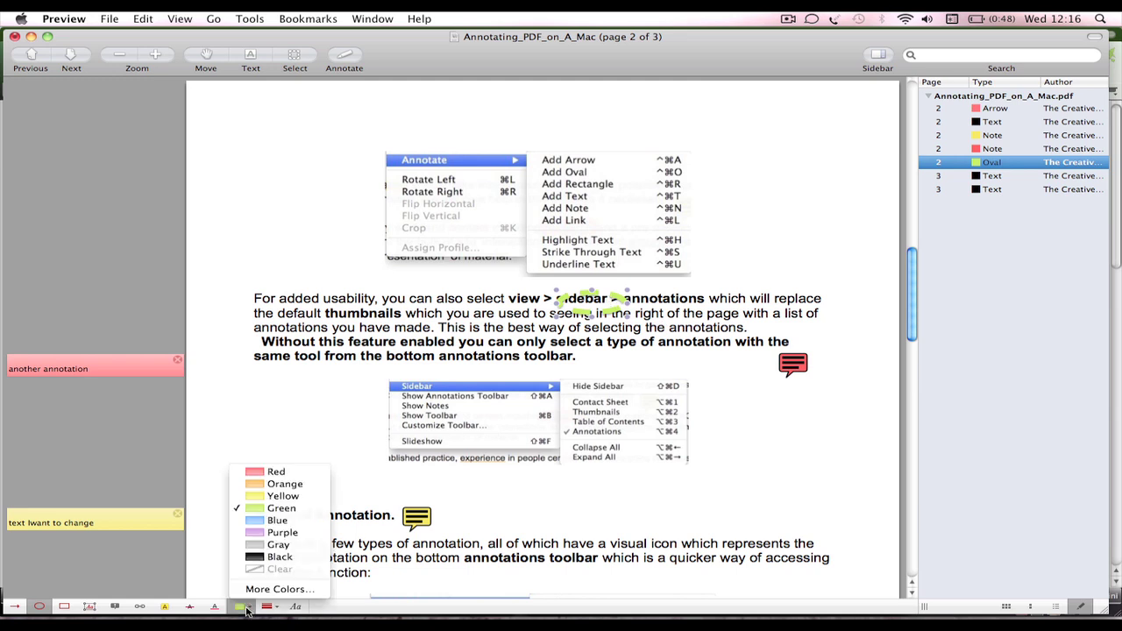
left_click(263, 557)
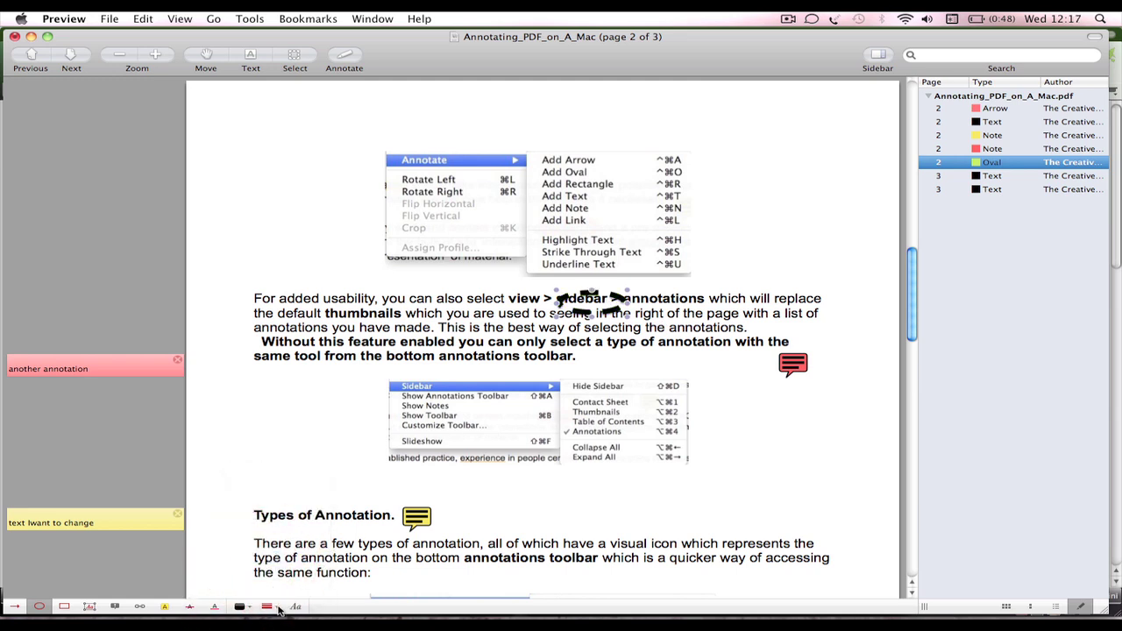
left_click(267, 606)
left_click(290, 583)
left_click(272, 607)
left_click(299, 498)
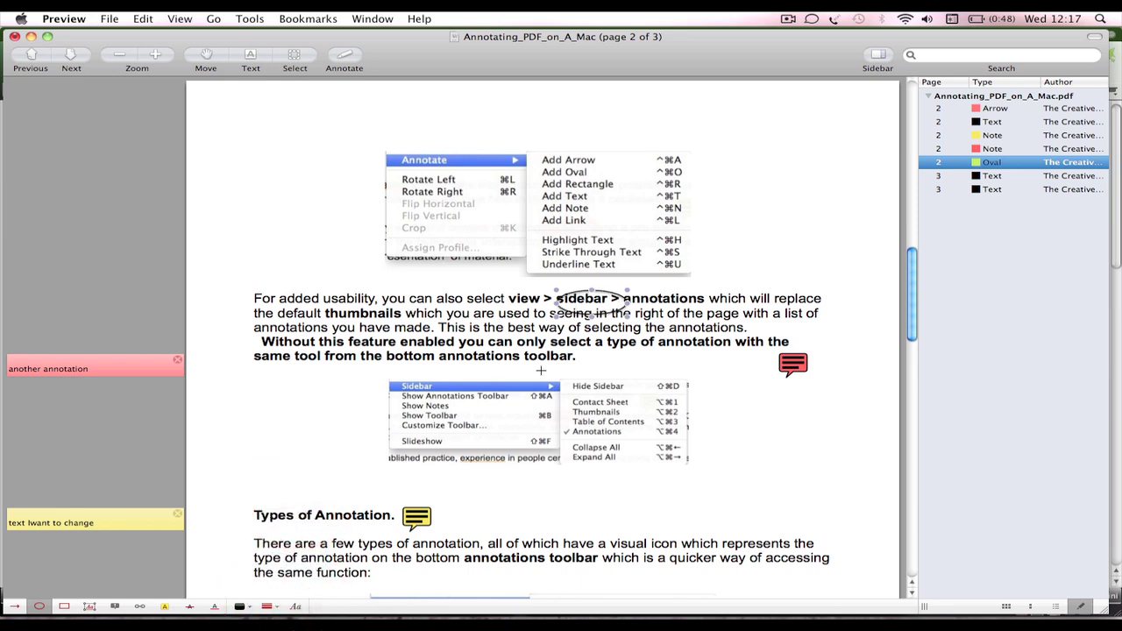
mouse_move(627, 316)
left_mouse_down()
mouse_move(618, 316)
mouse_move(713, 307)
left_mouse_up()
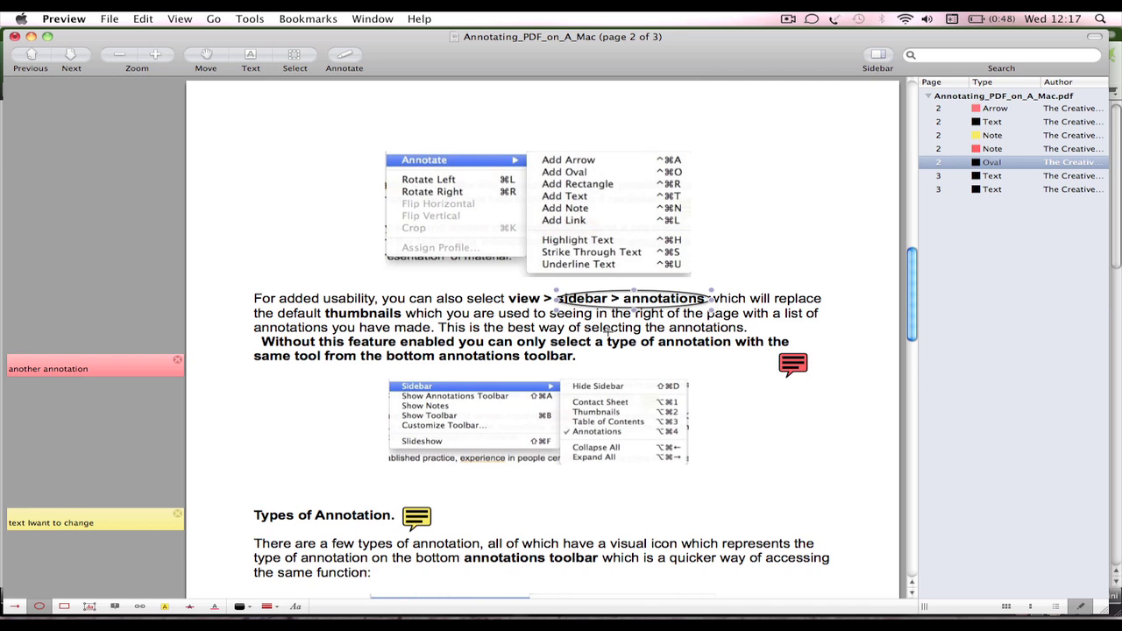
Step: Add a one-line text box reading 'why is the circle here?' right of the Annotate menu picture
left_click(87, 607)
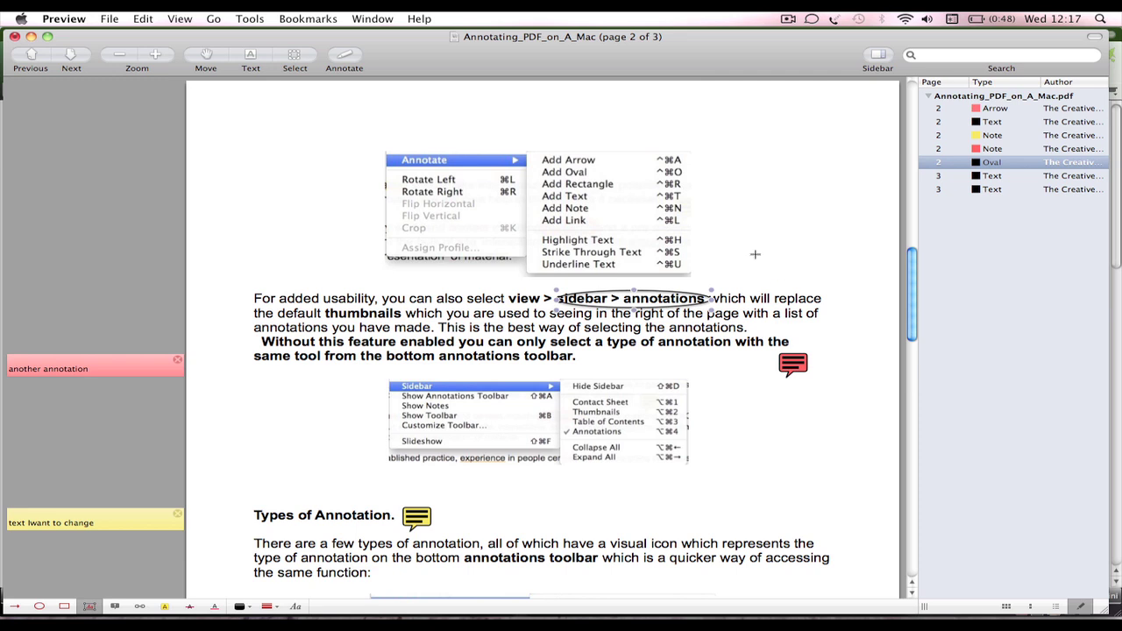
mouse_move(714, 282)
left_mouse_down()
mouse_move(796, 243)
mouse_move(820, 257)
left_mouse_up()
type("why is the cir")
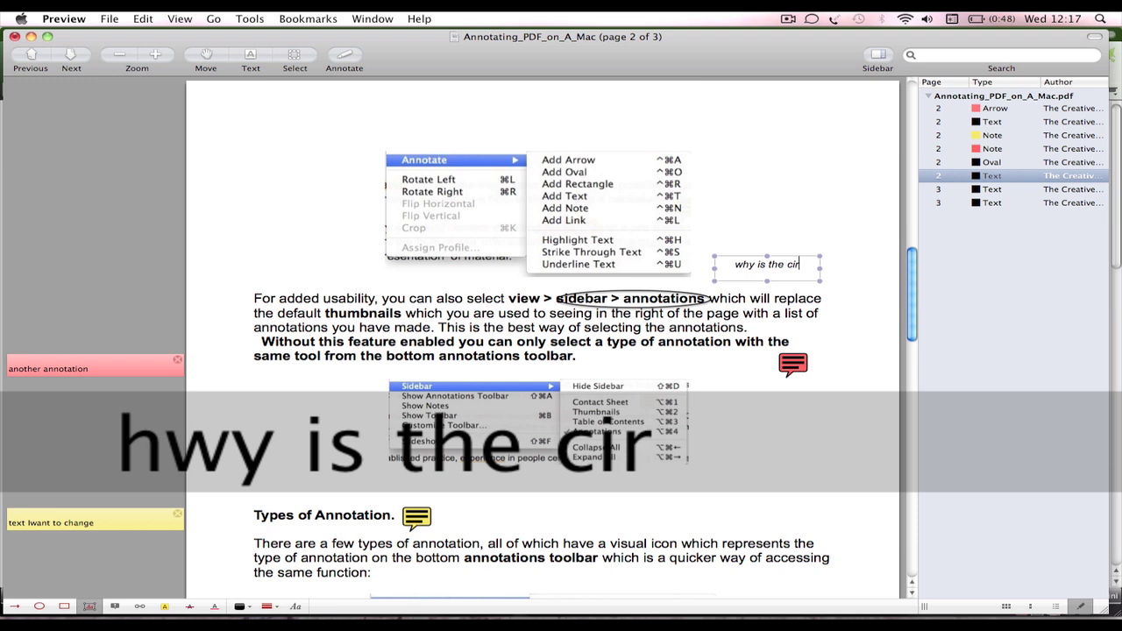
type("cle here?")
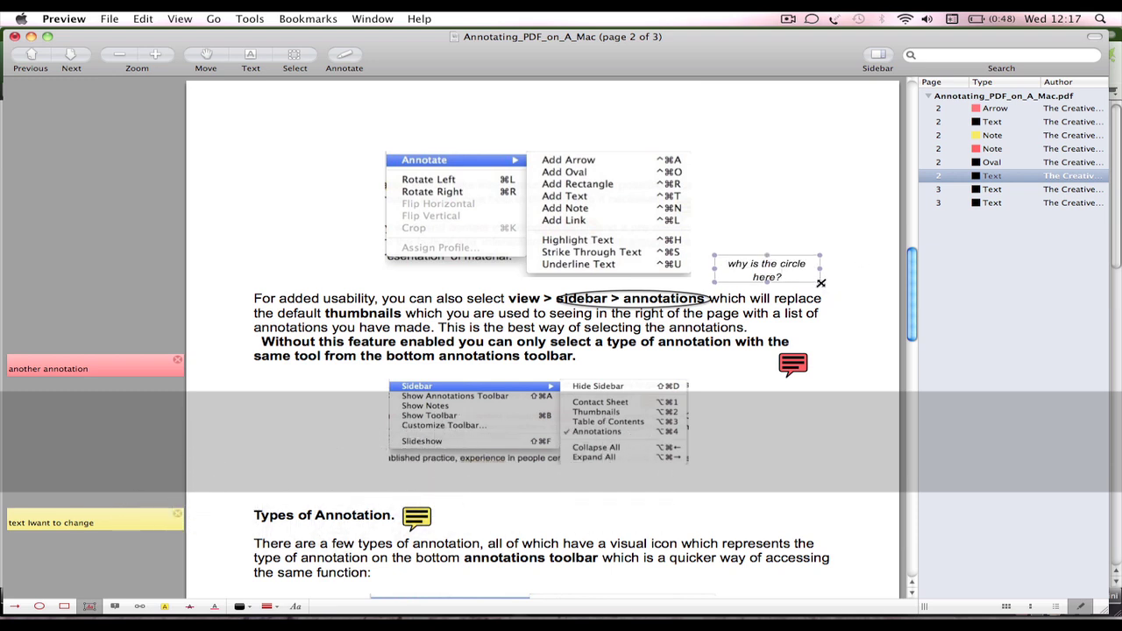
left_click_drag(821, 282, 800, 244)
left_click(798, 281)
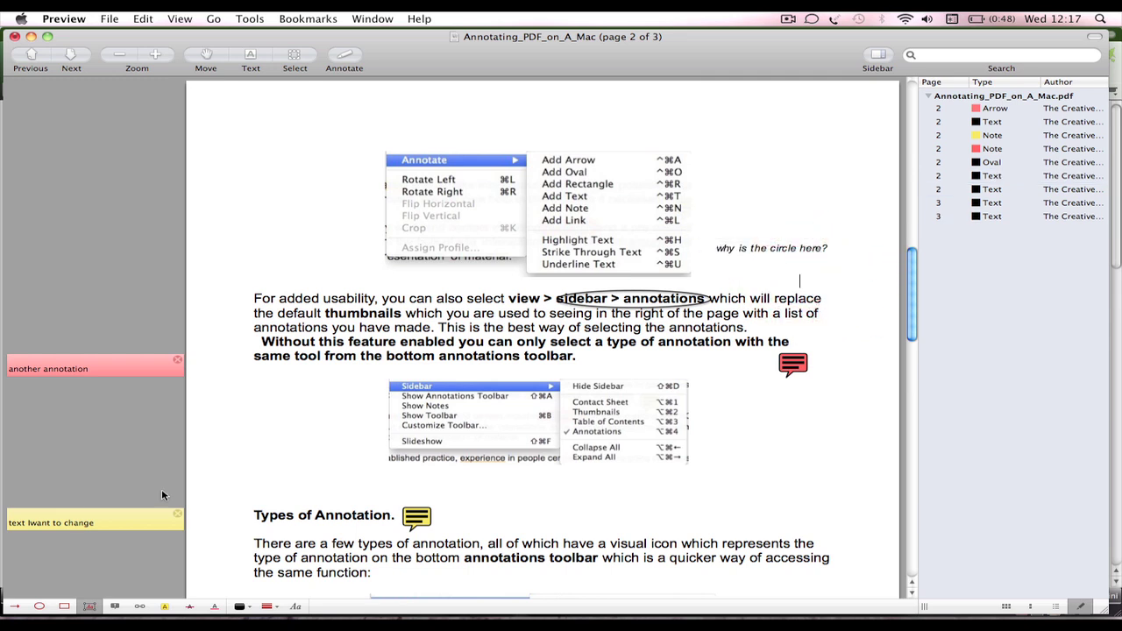
left_click(64, 605)
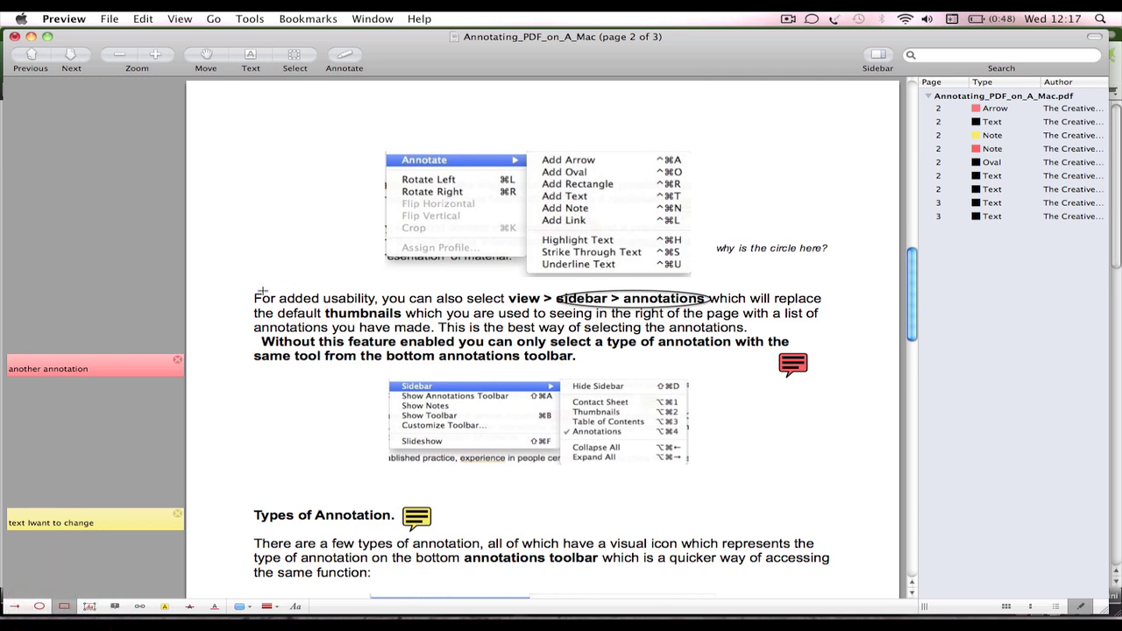
Step: Draw a rectangle around 'added' with a black, solid outline
mouse_move(272, 290)
left_mouse_down()
mouse_move(342, 314)
mouse_move(329, 309)
left_mouse_up()
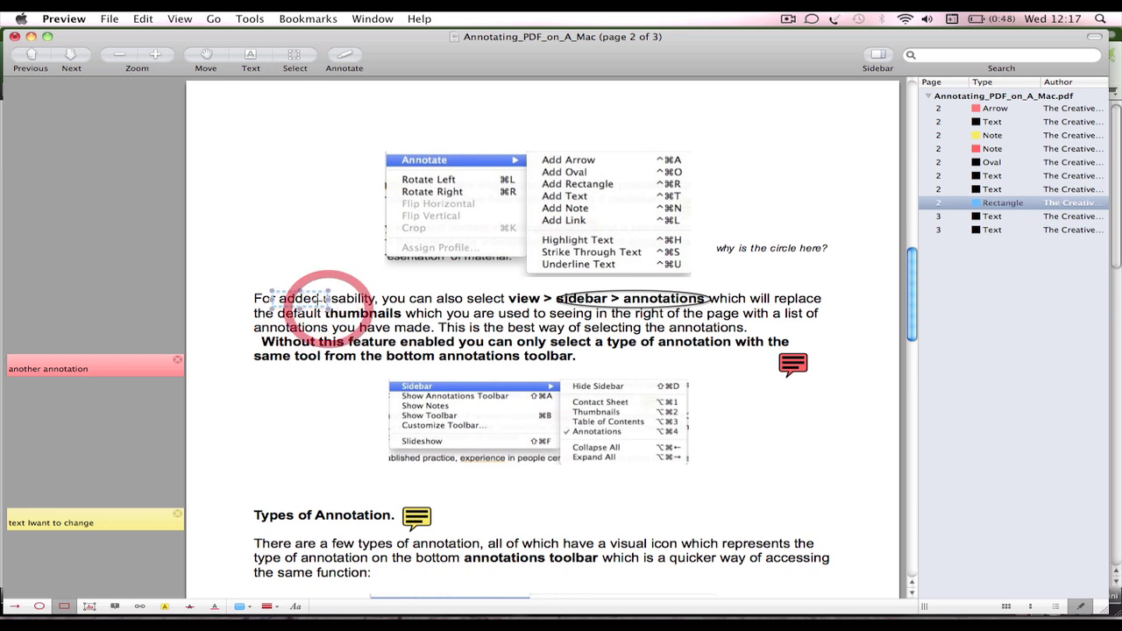
left_click(249, 606)
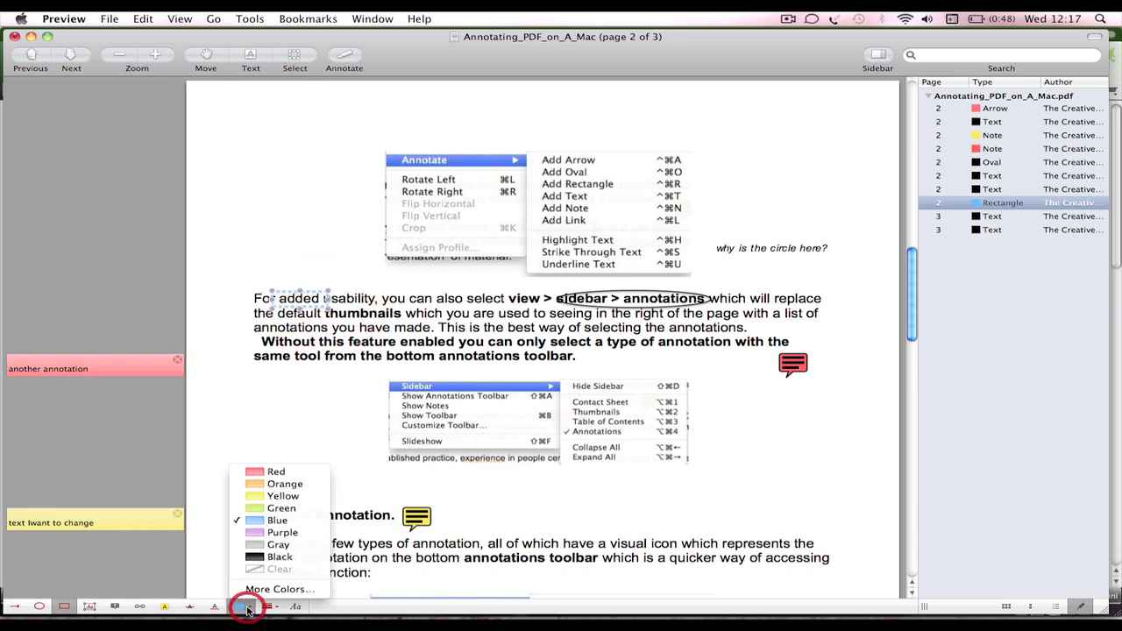
left_click(268, 558)
left_click(268, 606)
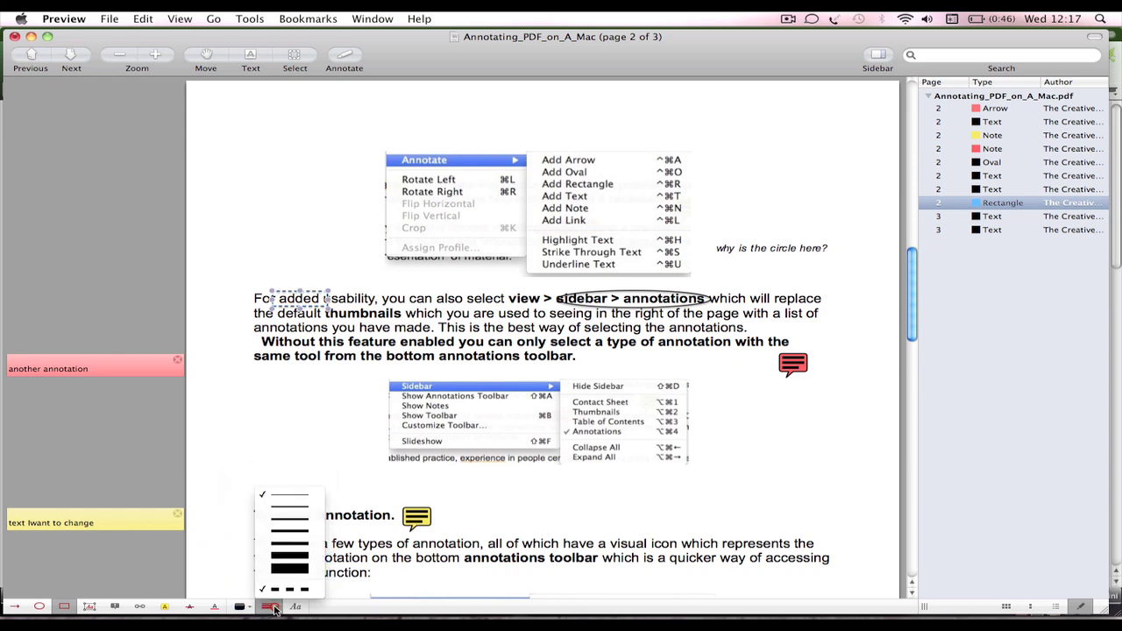
left_click(305, 506)
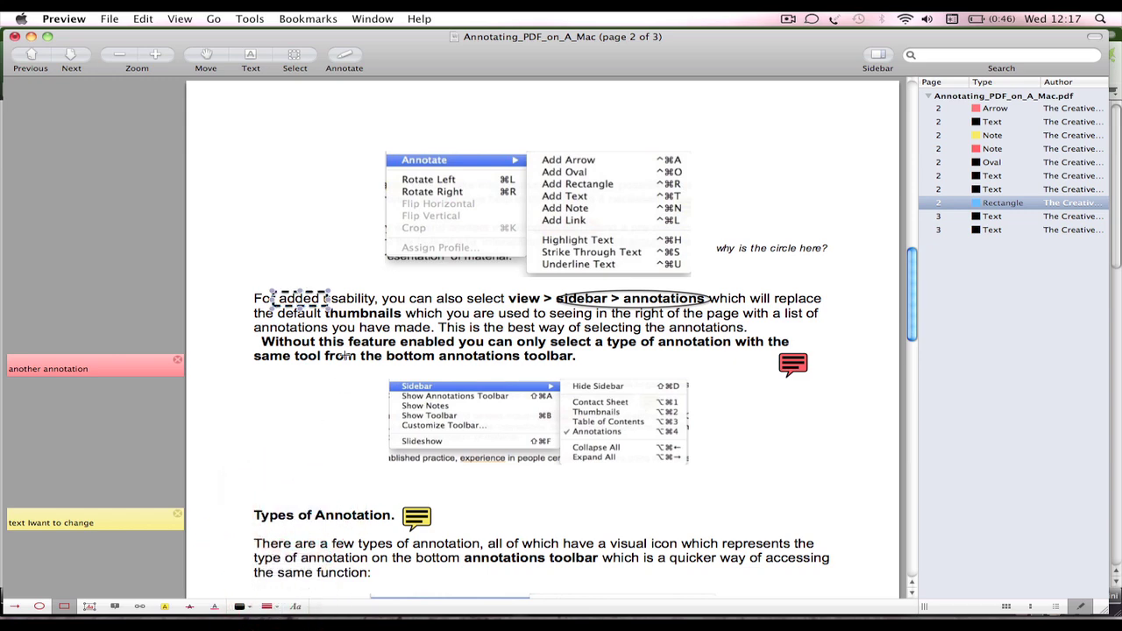
left_click(249, 606)
left_click(251, 605)
left_click(268, 607)
left_click(279, 588)
Step: Undo the stray rectangle over 'This is', then draw and undo an oval around the paragraph
triple_click(380, 335)
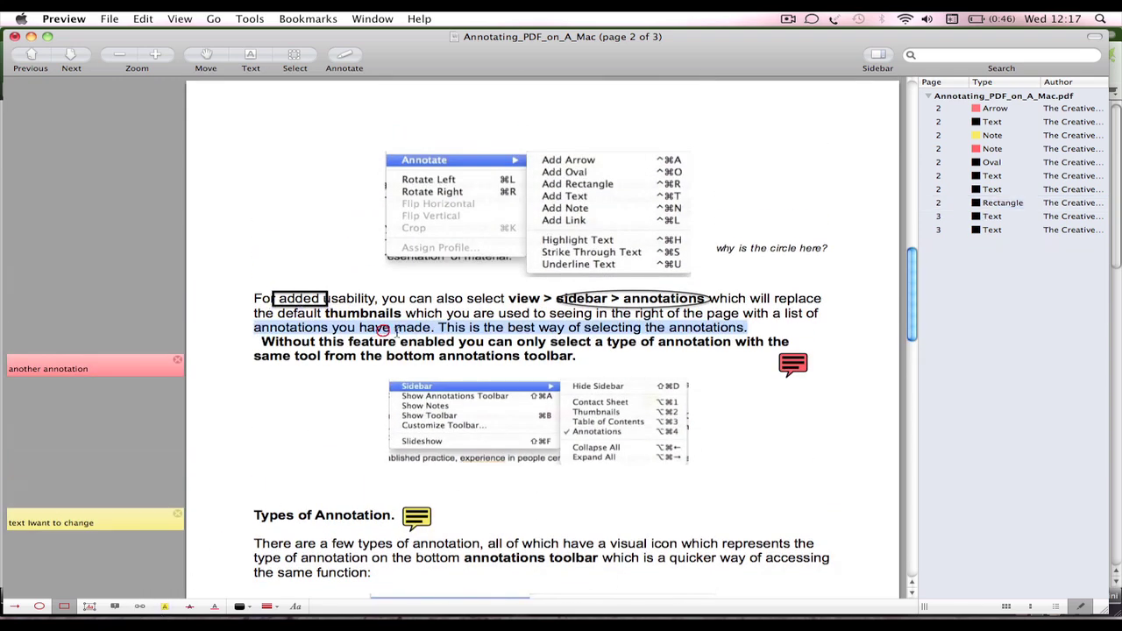
left_click(514, 334)
left_click(471, 338)
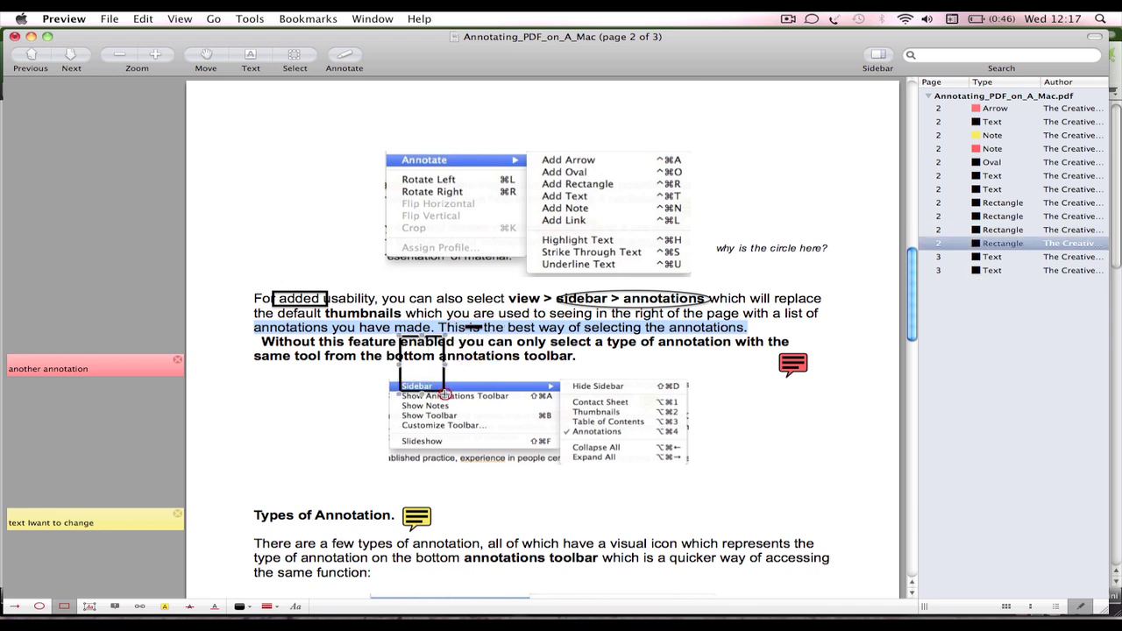
key("super+z")
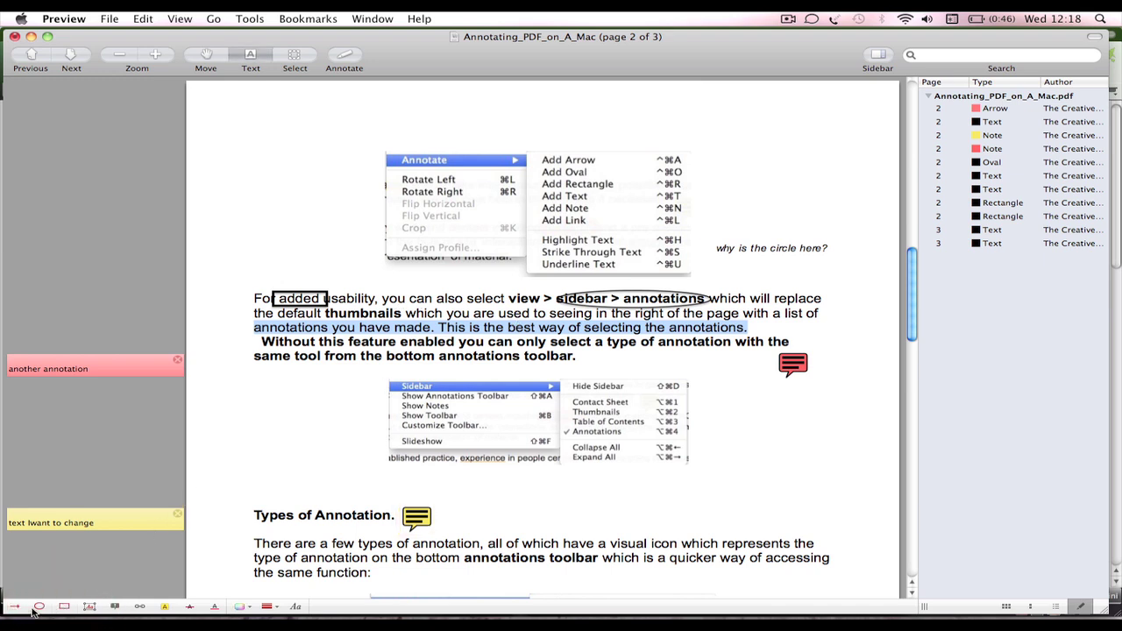
left_click(39, 607)
key("super+z")
Step: Select the phrase 'This is the best way' with the text tool and highlight it
left_click(41, 607)
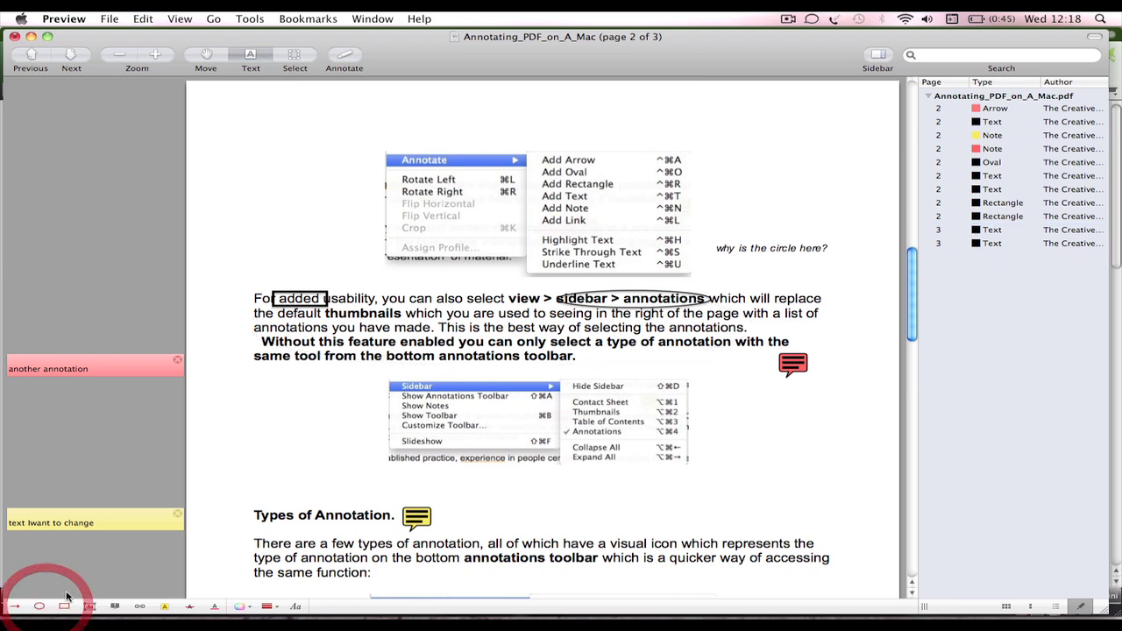
left_click(258, 60)
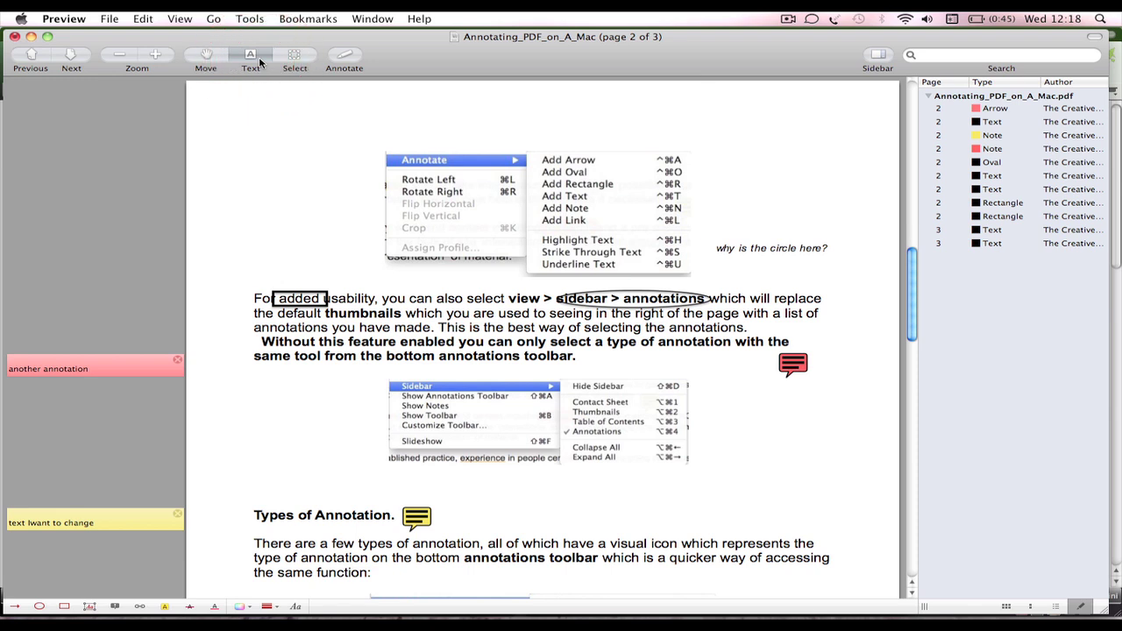
left_click(480, 333)
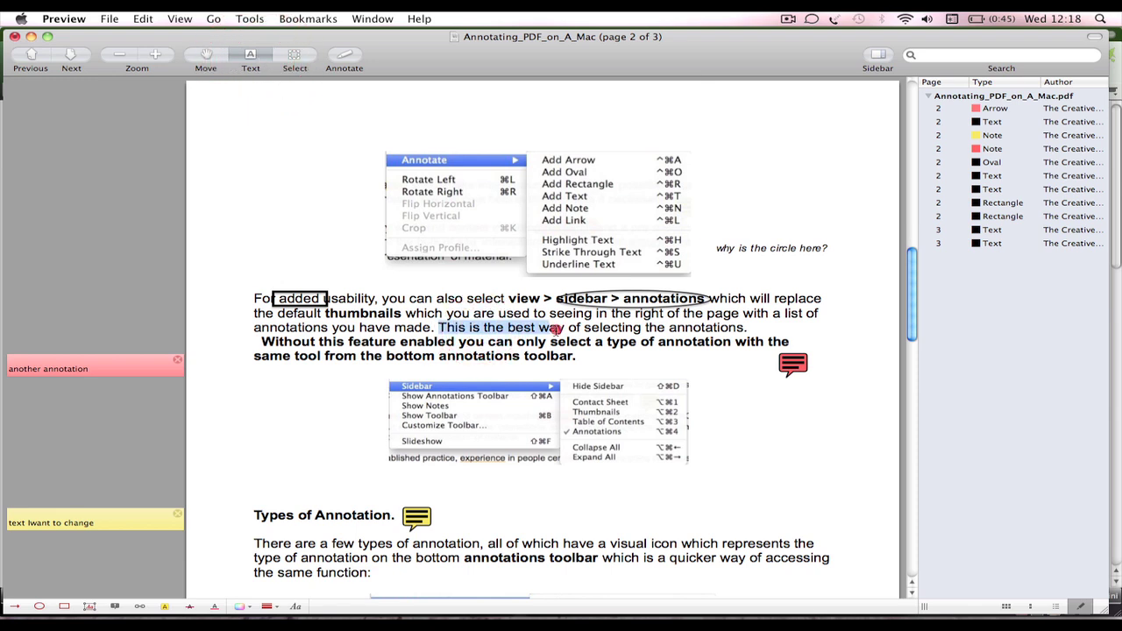
left_click_drag(566, 328, 566, 328)
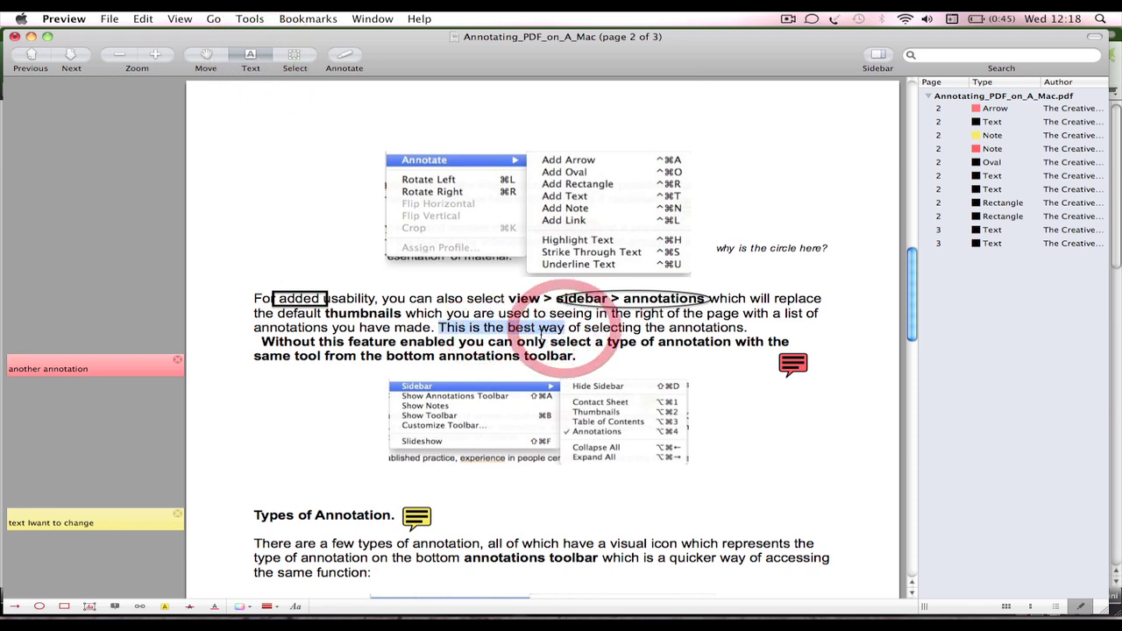
left_click(165, 607)
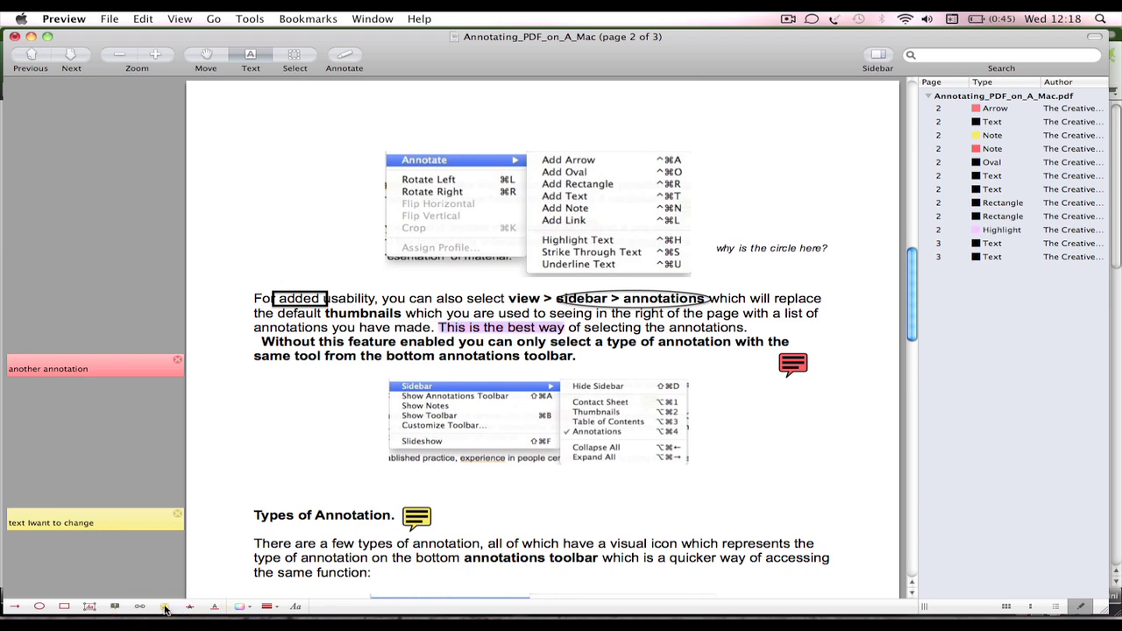
Step: Check the highlight colour choices unchanged, then deselect to reveal the highlight
left_click(243, 607)
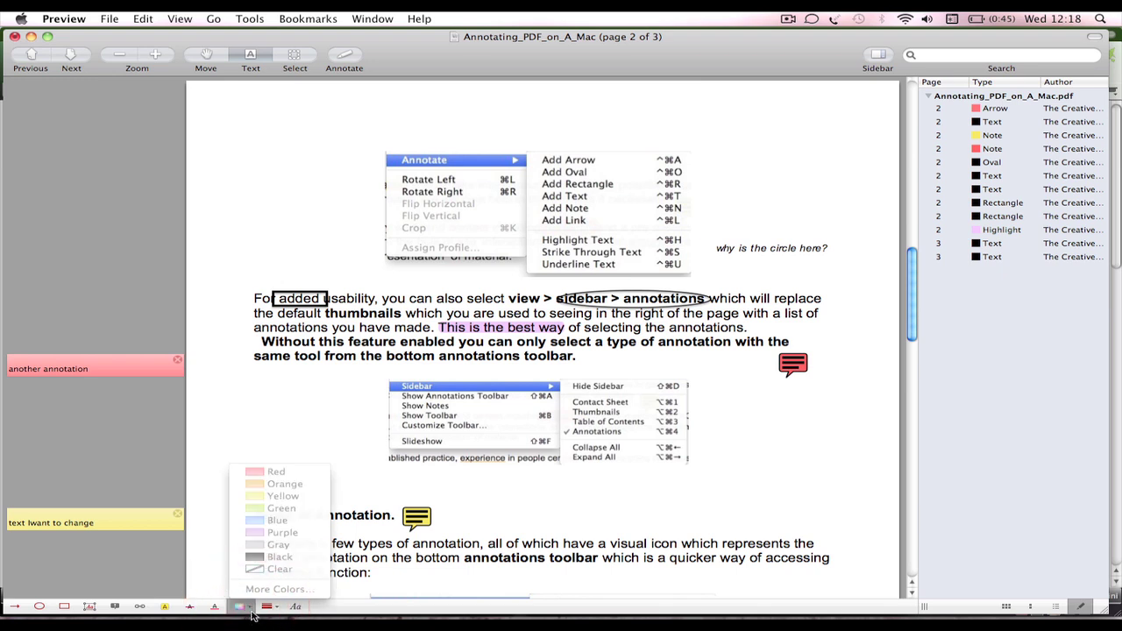
left_click(250, 611)
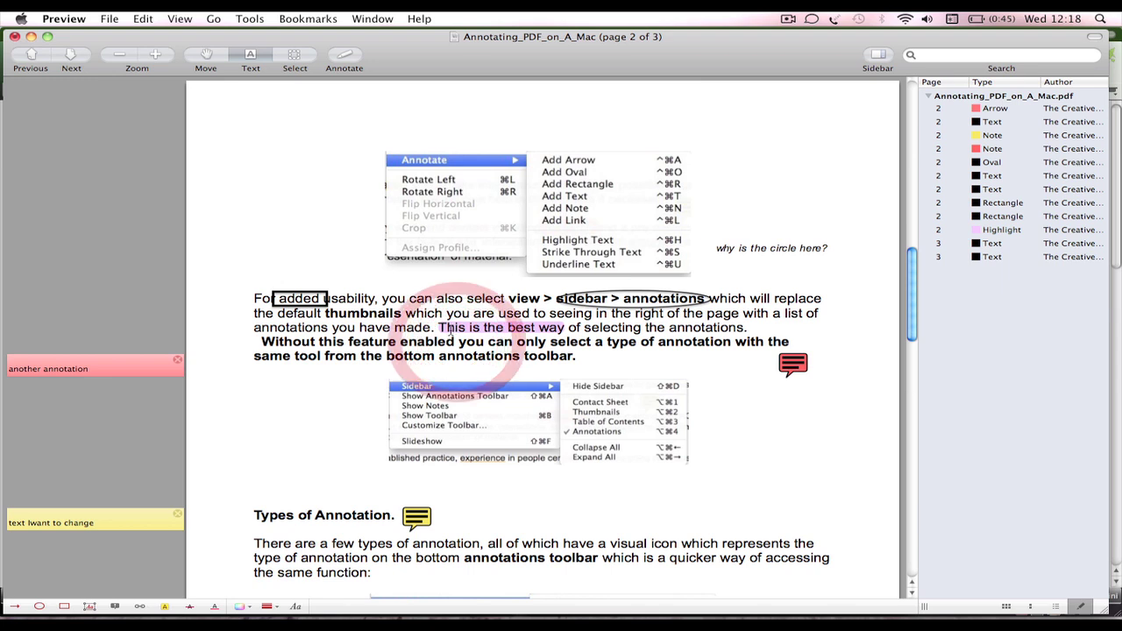
left_click_drag(442, 327, 564, 326)
left_click(251, 607)
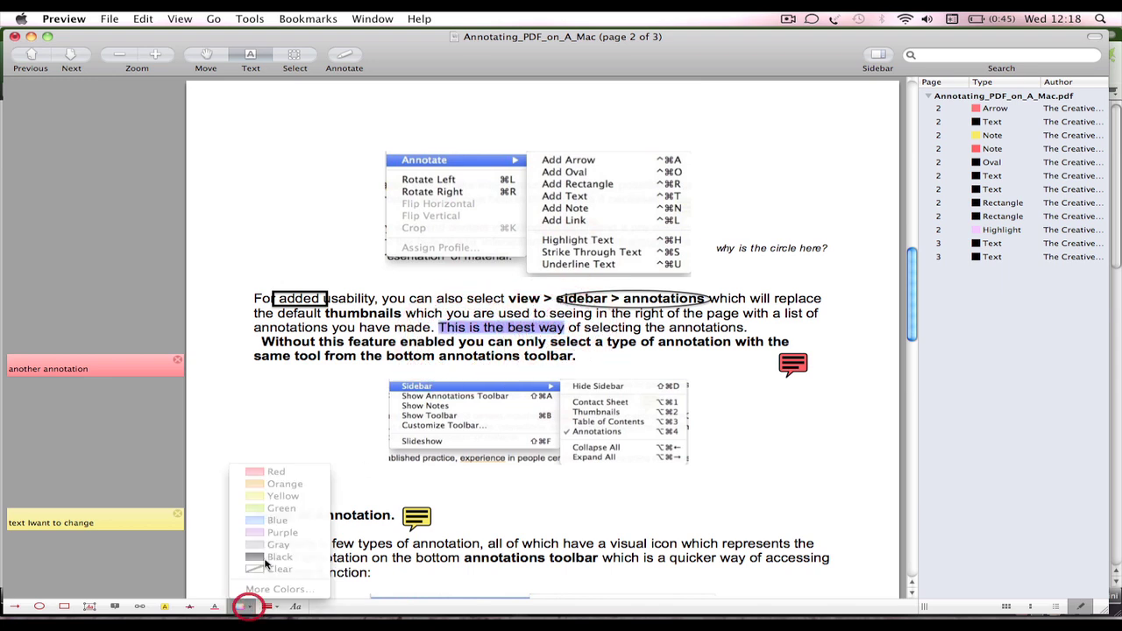
left_click(241, 608)
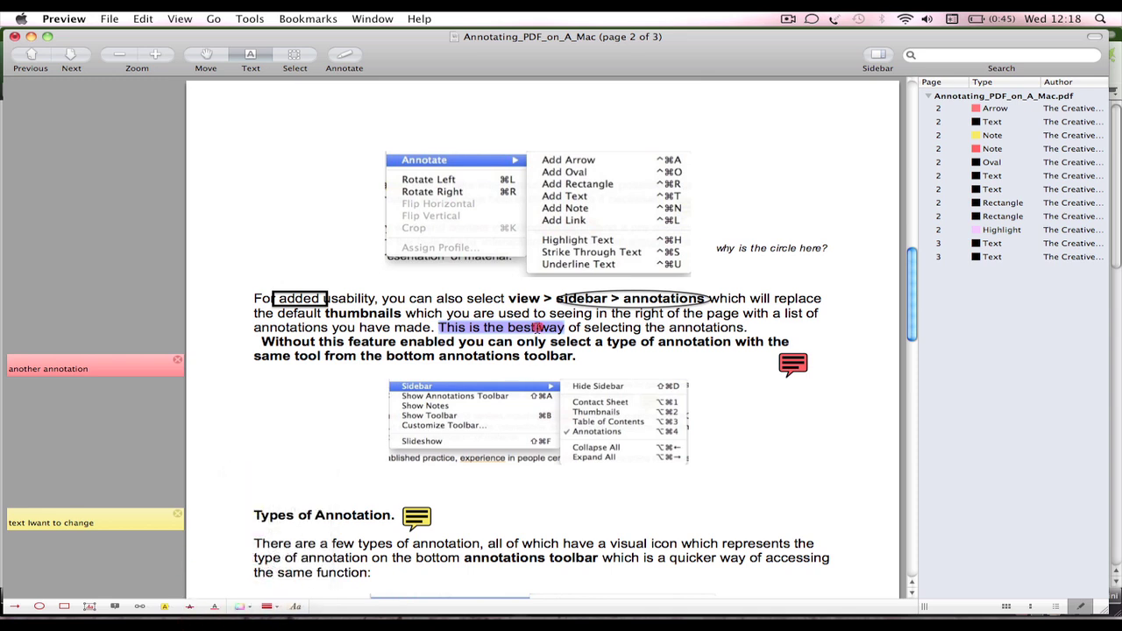
left_click(539, 330)
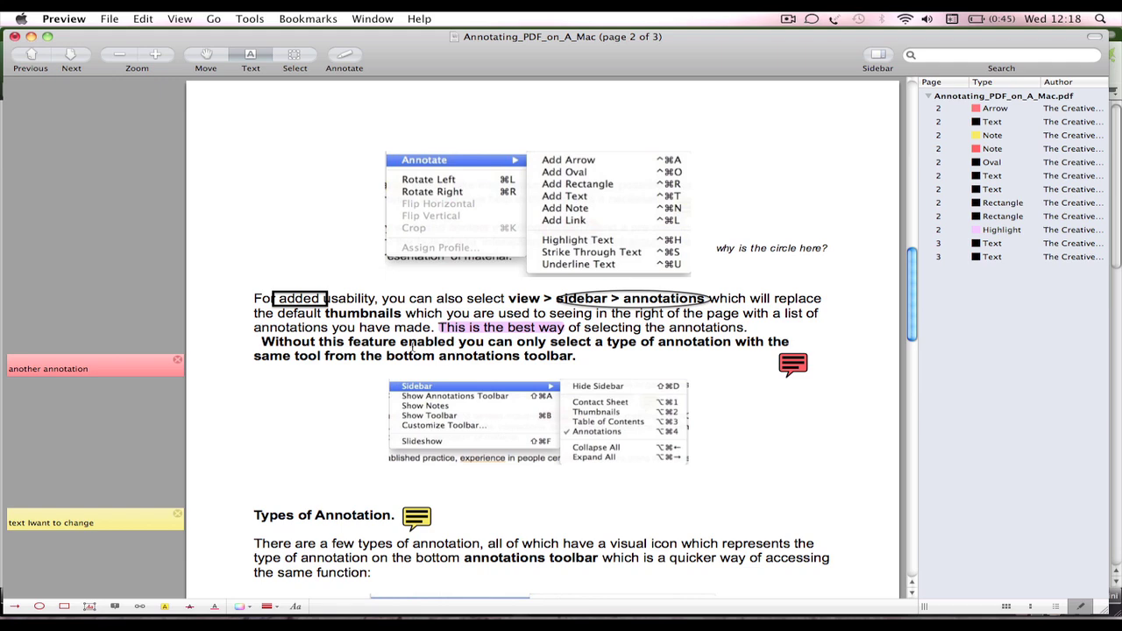
left_click(412, 345)
left_click_drag(319, 342, 424, 353)
left_click(422, 353)
Step: Scroll to page 3 and select the STRIKETHROUGH and UNDERLINE example words
scroll(516, 429, "down", 15)
scroll(515, 430, "down", 10)
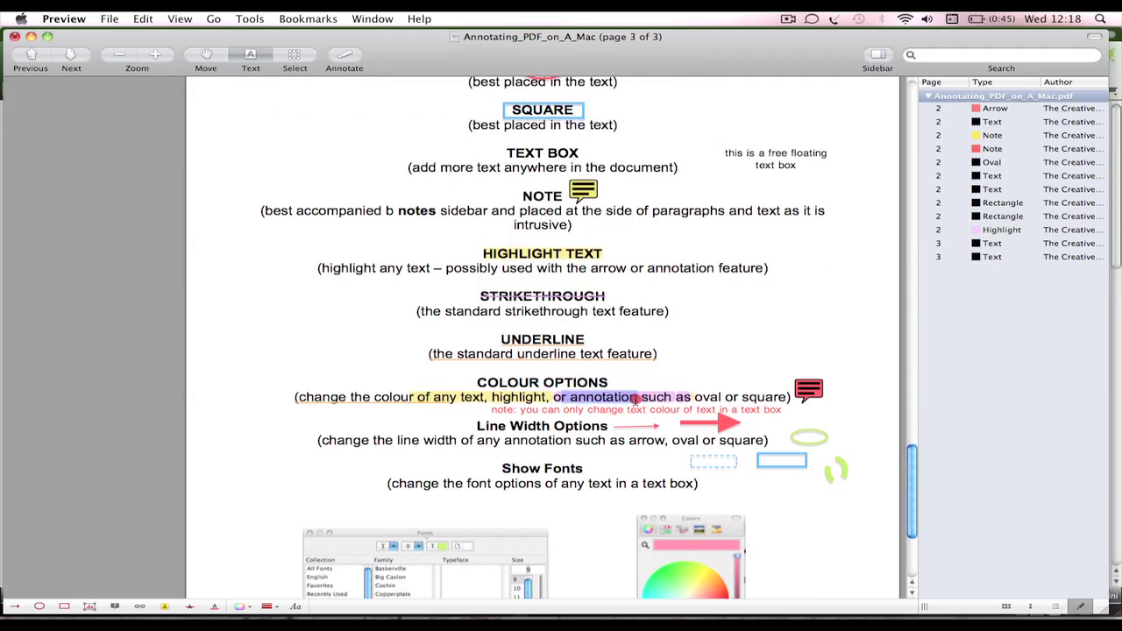
left_click_drag(473, 275, 768, 270)
left_click(614, 251)
left_click(505, 246)
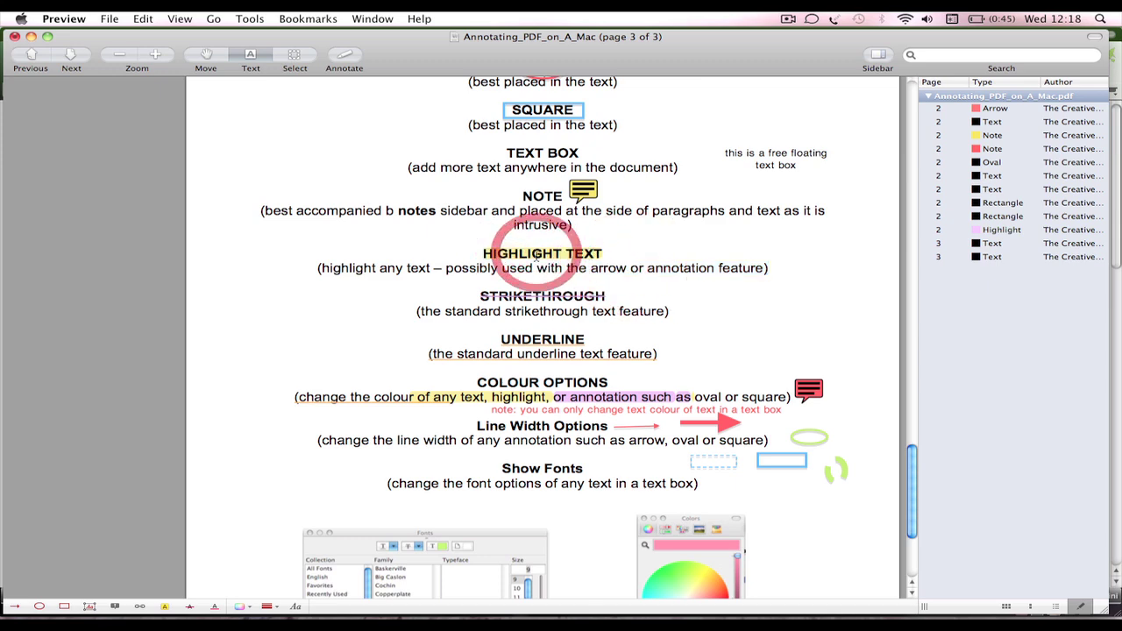
left_click_drag(481, 296, 600, 298)
left_click_drag(502, 341, 593, 341)
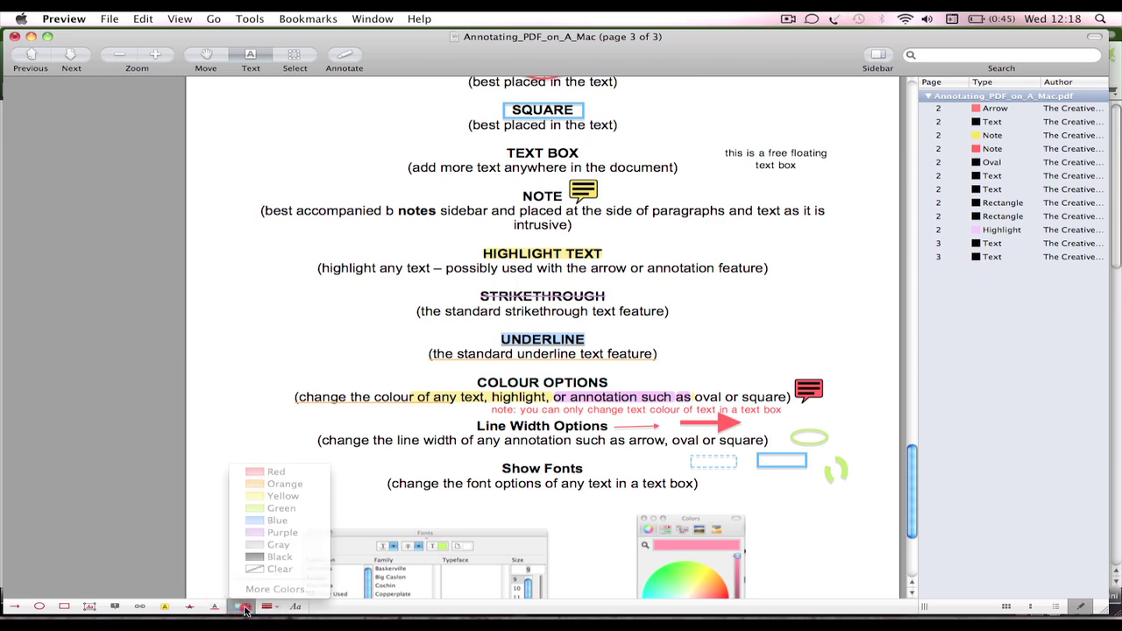
left_click(270, 605)
Step: Raise the text size to 66 in the Fonts panel
left_click(295, 607)
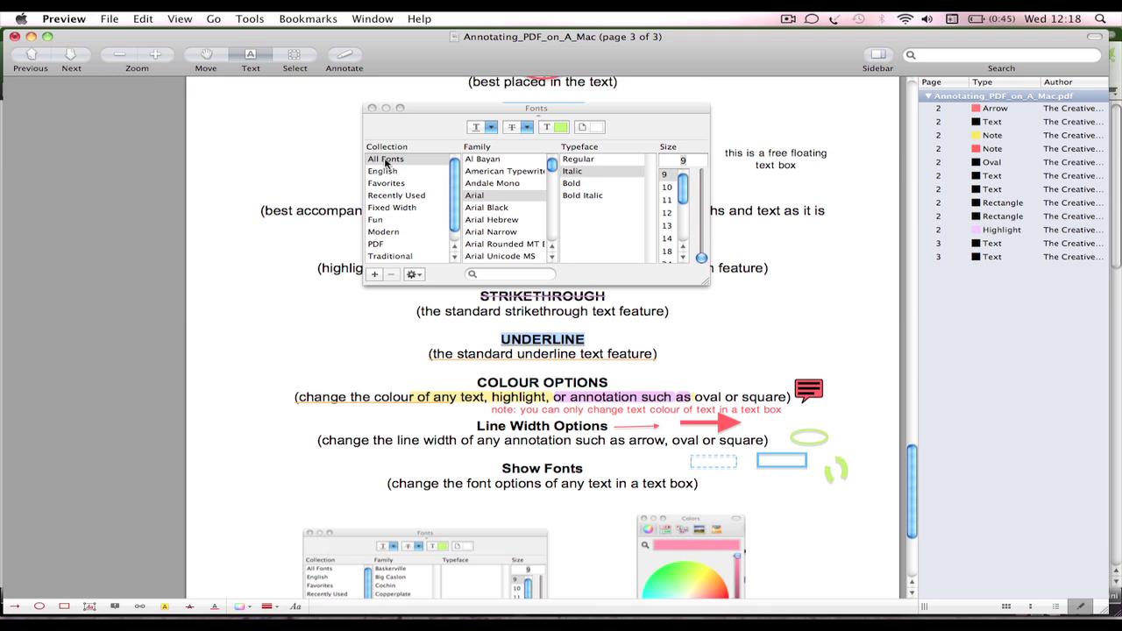
scroll(395, 190, "down", 1)
scroll(500, 211, "down", 5)
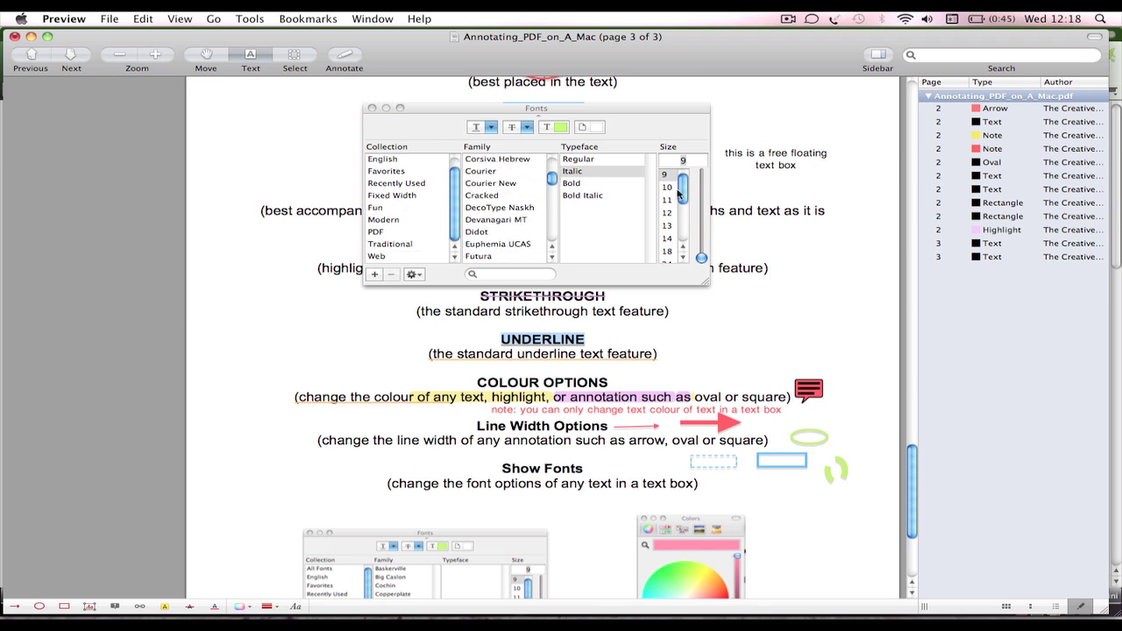
scroll(690, 193, "down", 2)
left_click(686, 247)
left_click(699, 190)
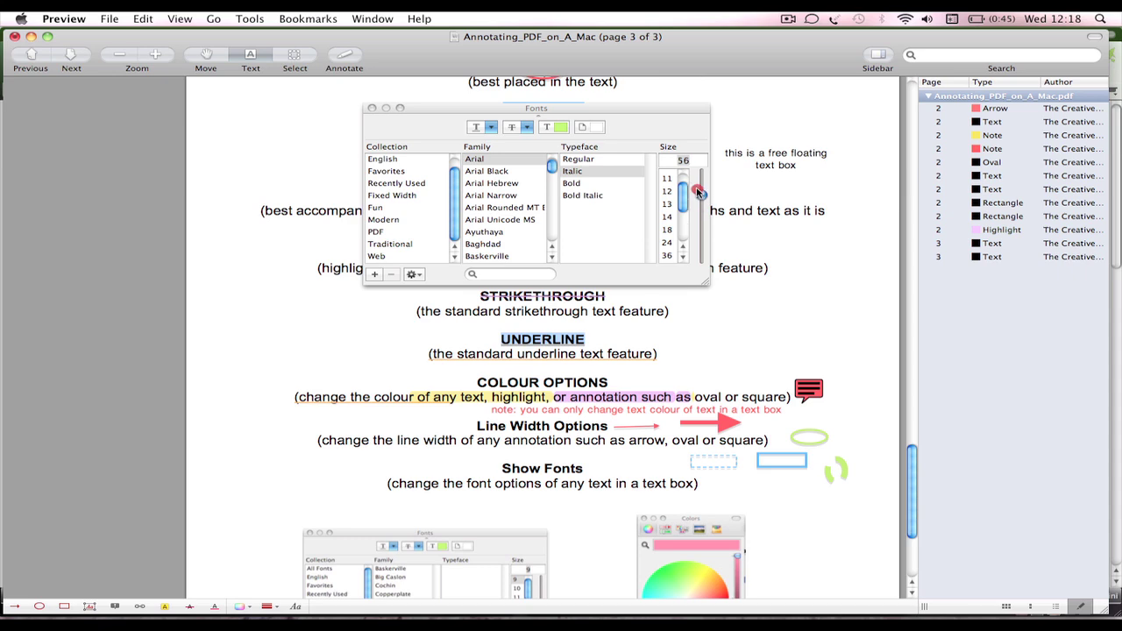
left_click_drag(699, 191, 701, 179)
Step: Pick pink in the Colors wheel, close the Colors and Fonts panels, and deselect
left_click(556, 129)
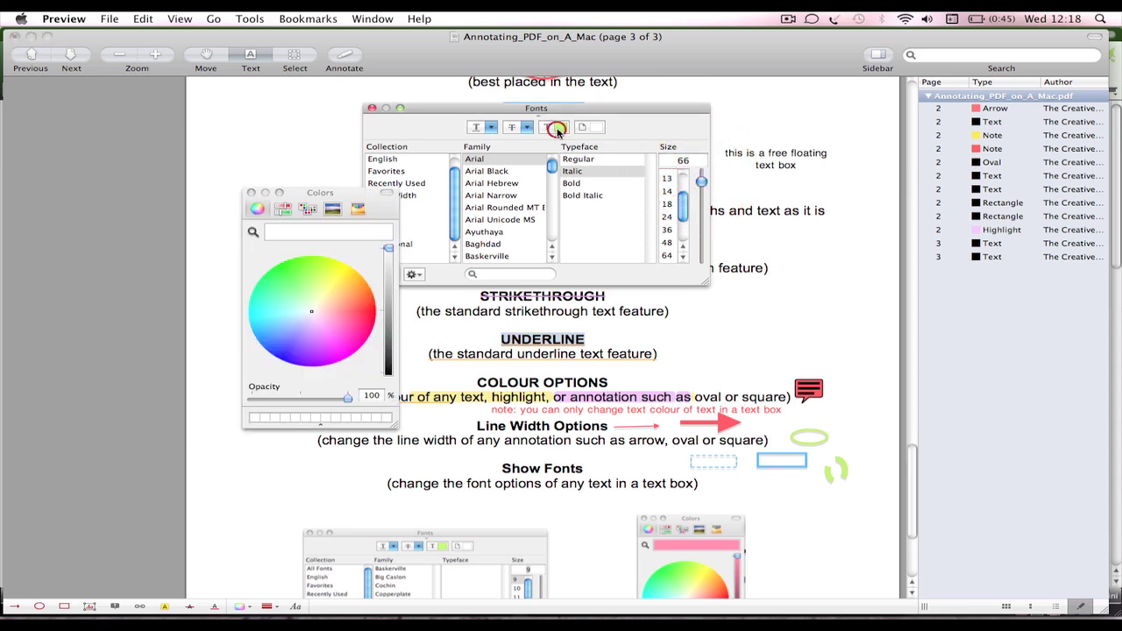
left_click(253, 192)
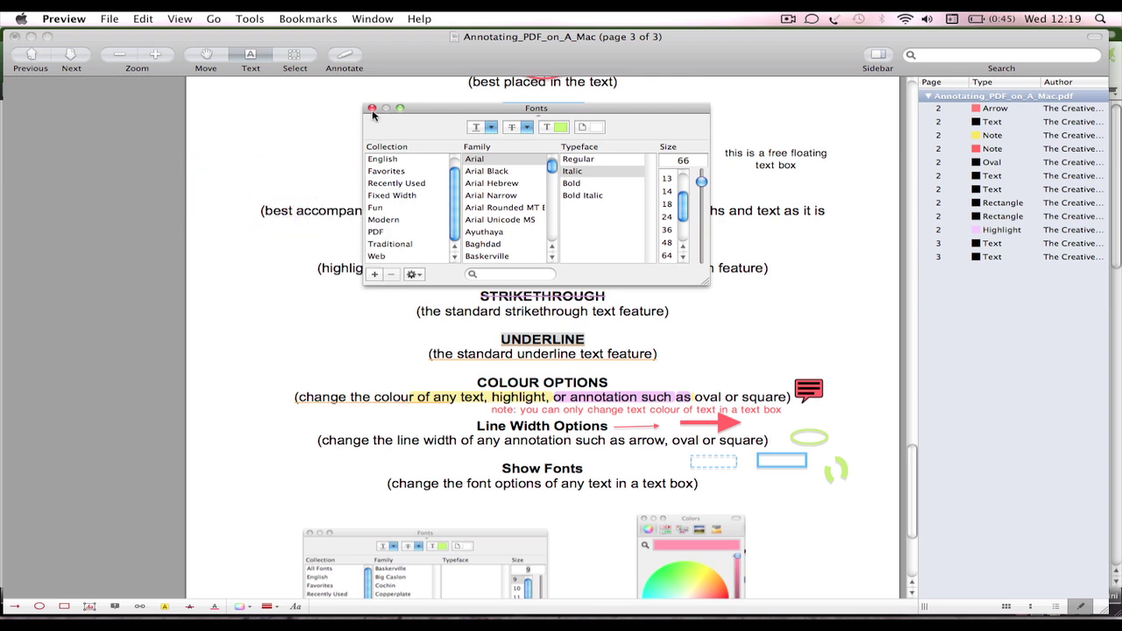
left_click(561, 129)
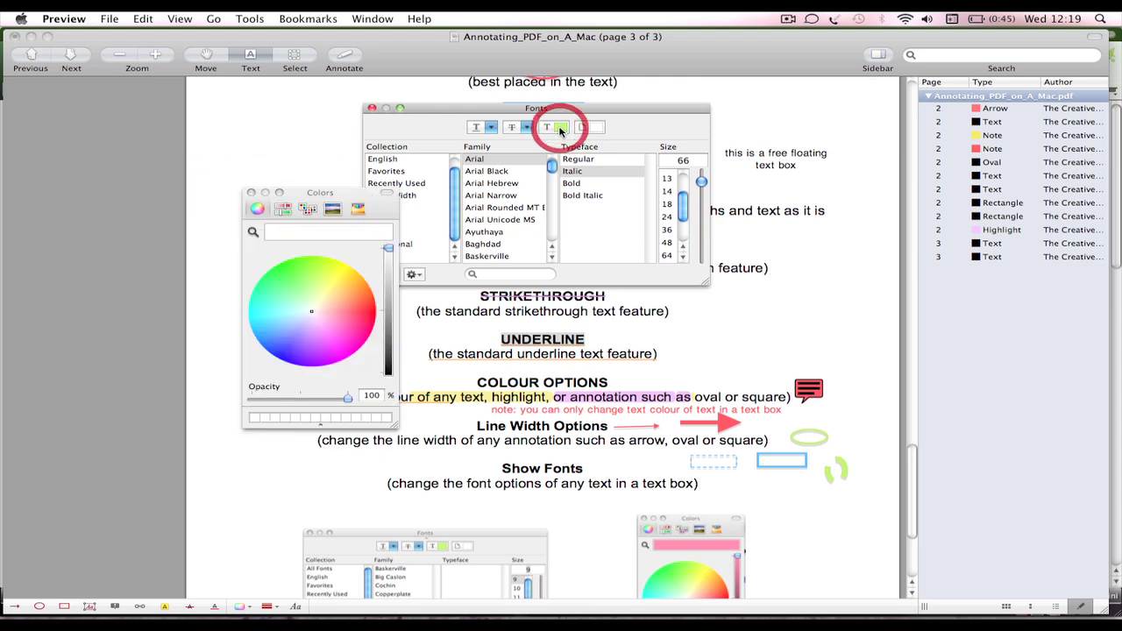
left_click_drag(321, 310, 333, 310)
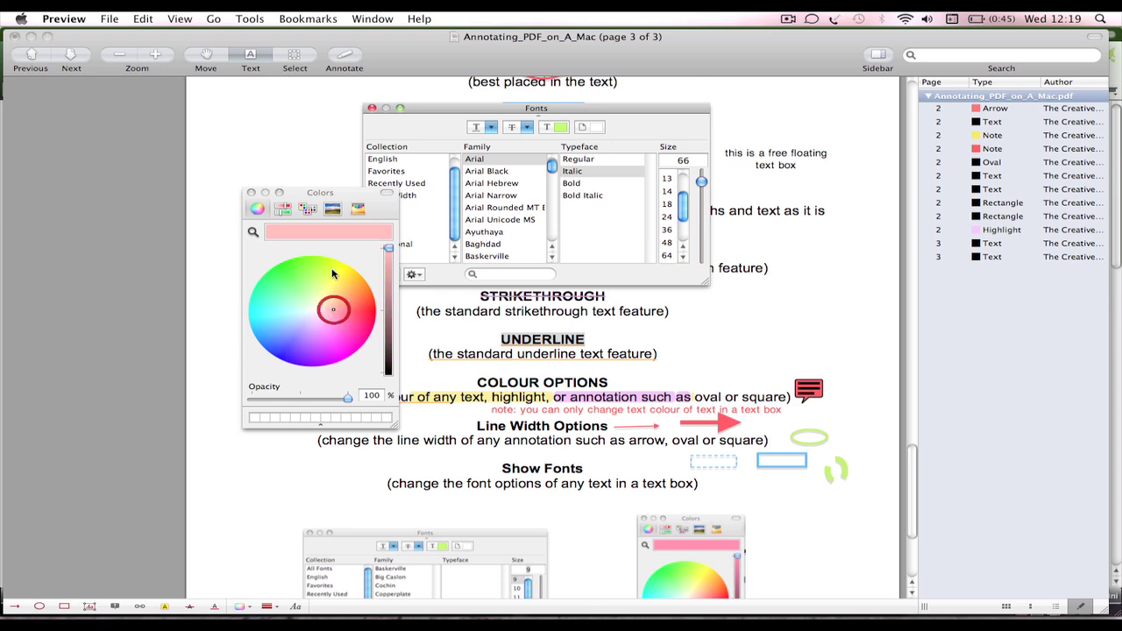
left_click(253, 192)
left_click(372, 108)
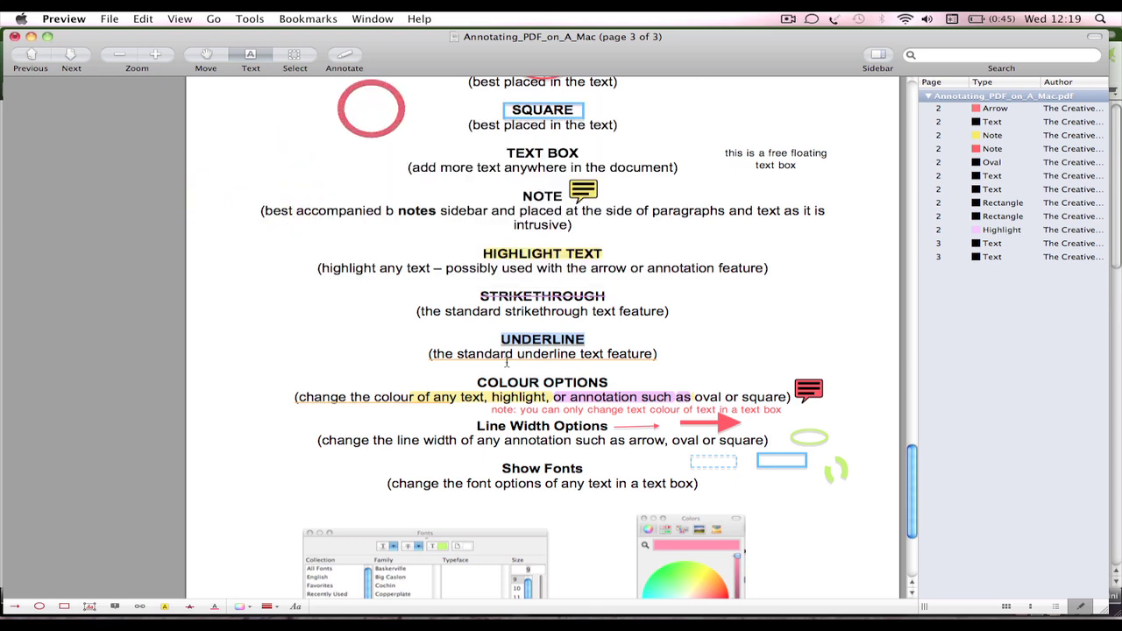
left_click(521, 411)
Step: Place a trial text box on page 3 and scroll around the page
left_click(611, 407)
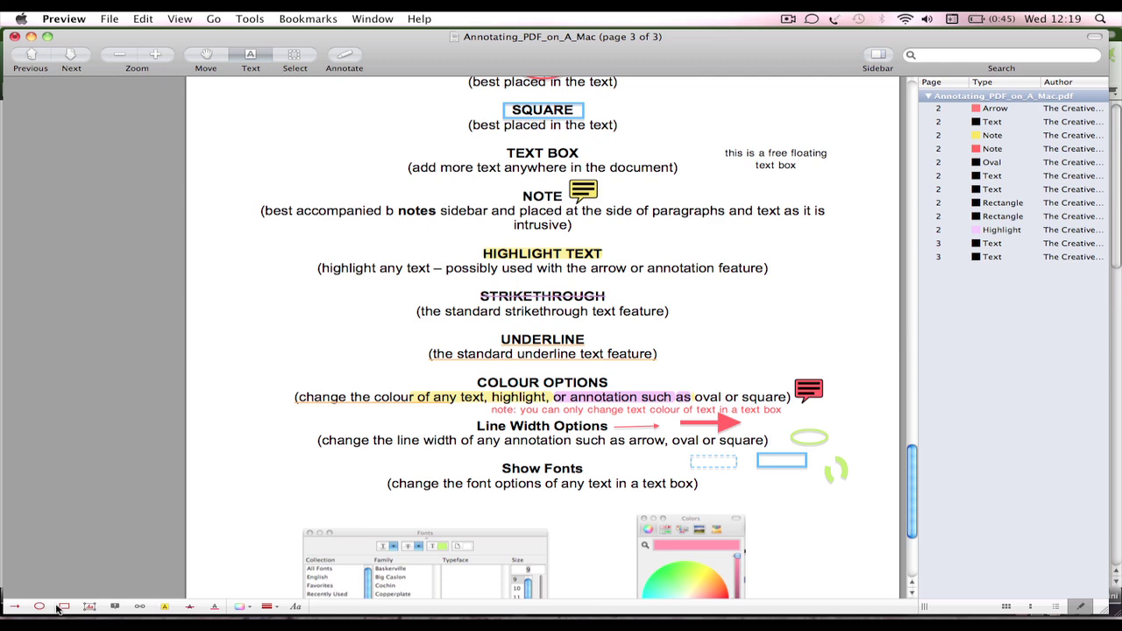
left_click(87, 606)
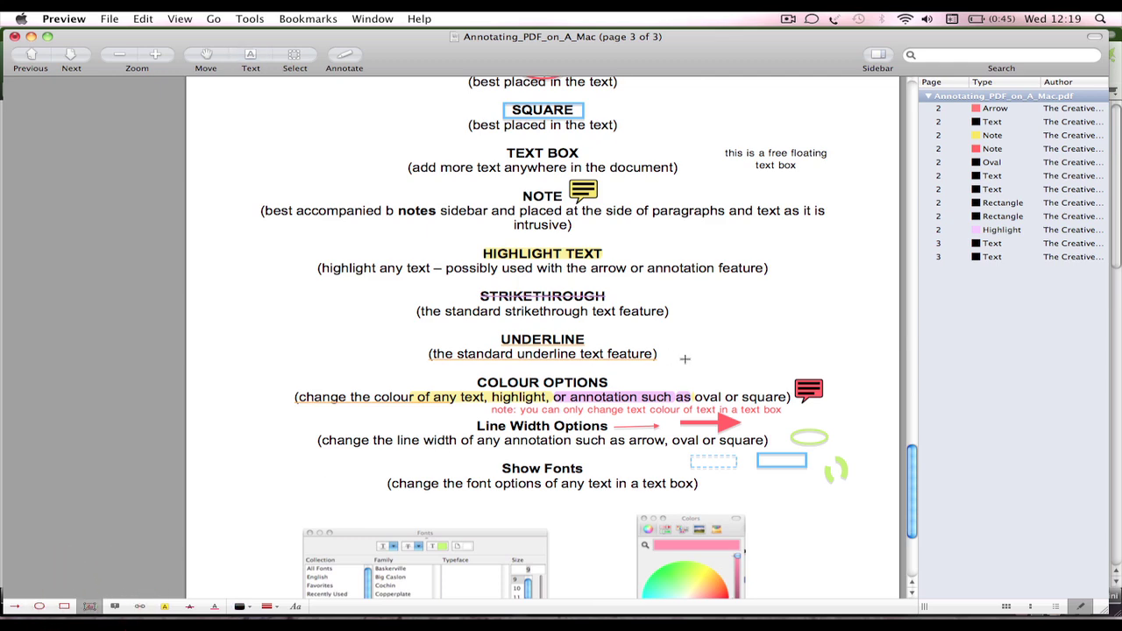
left_click(733, 330)
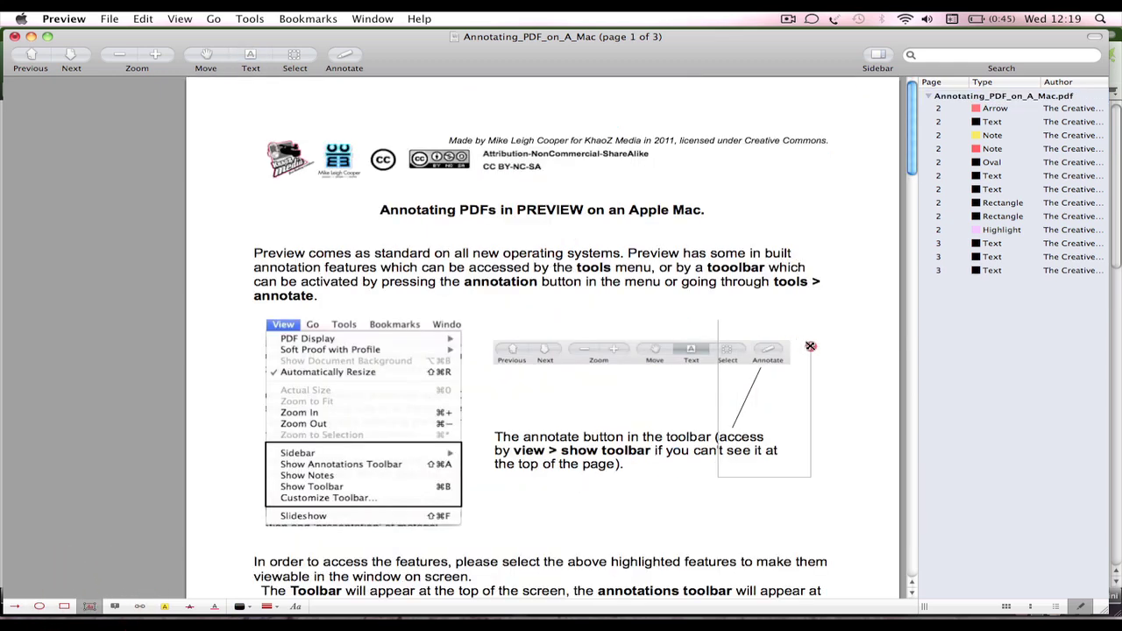
scroll(815, 345, "down", 5)
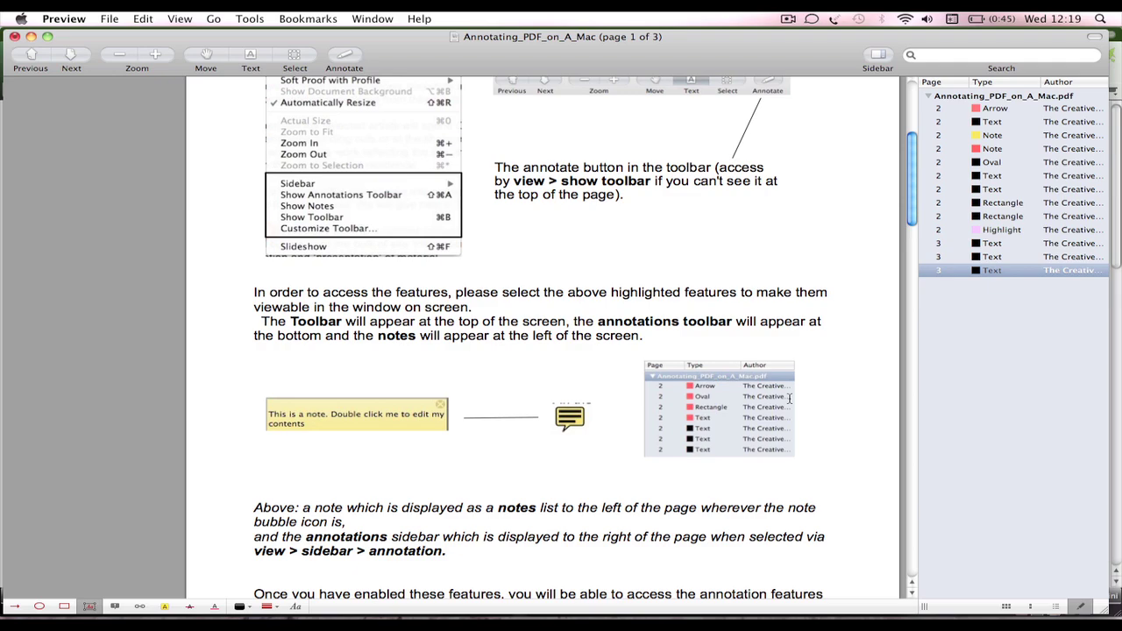
scroll(769, 394, "up", 5)
scroll(770, 395, "down", 15)
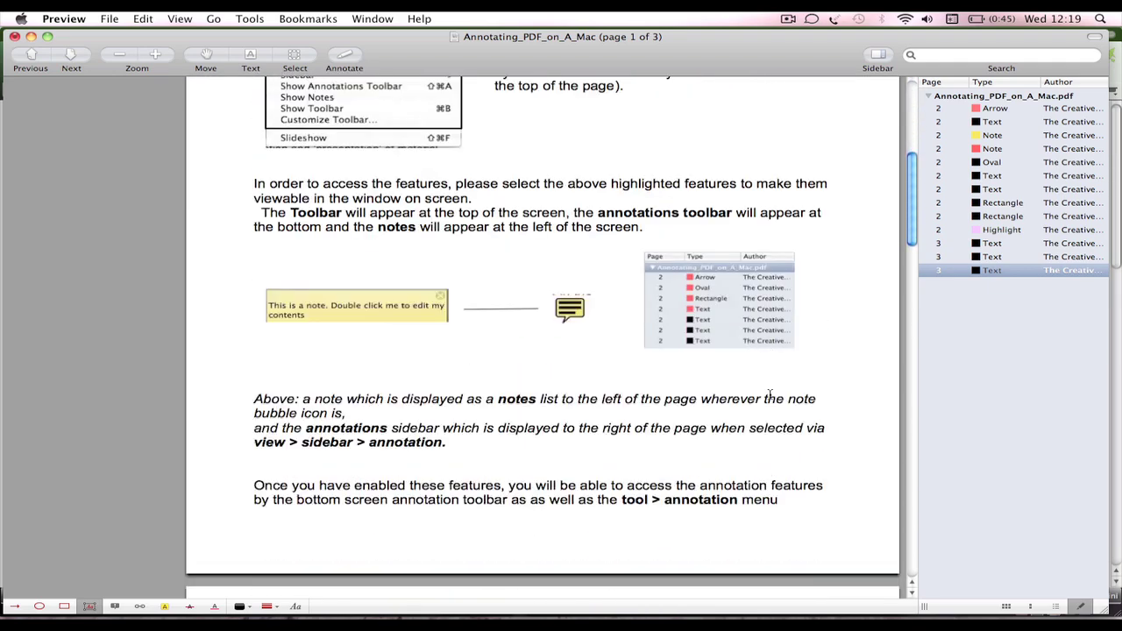
left_click_drag(912, 253, 919, 501)
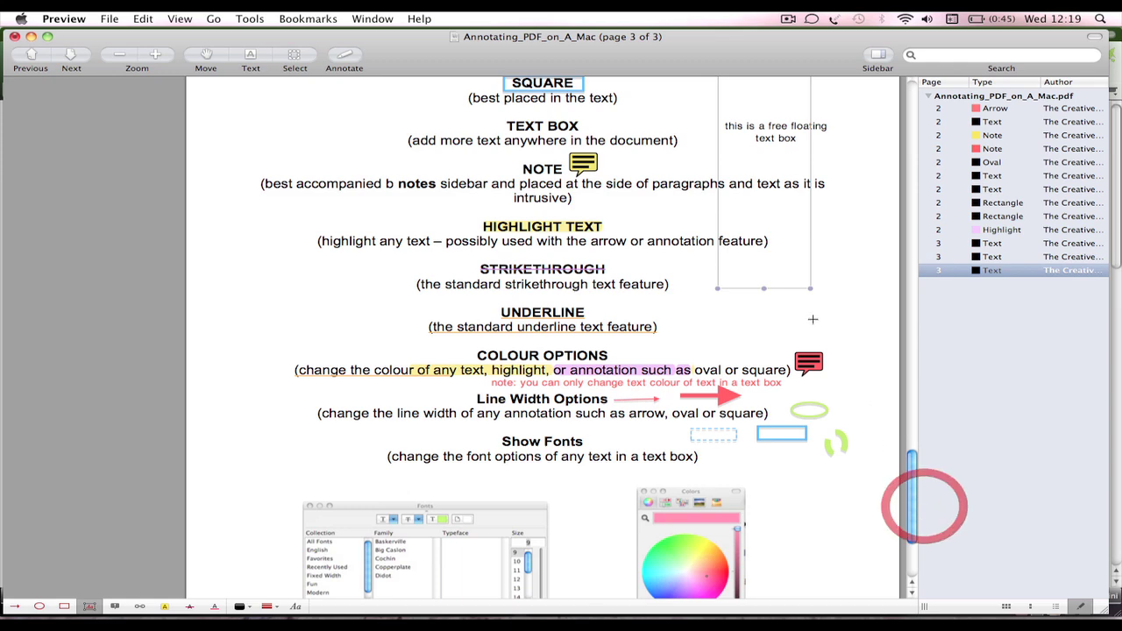
left_click(761, 288)
scroll(774, 230, "up", 15)
scroll(788, 324, "up", 3)
scroll(788, 323, "down", 15)
scroll(789, 322, "down", 5)
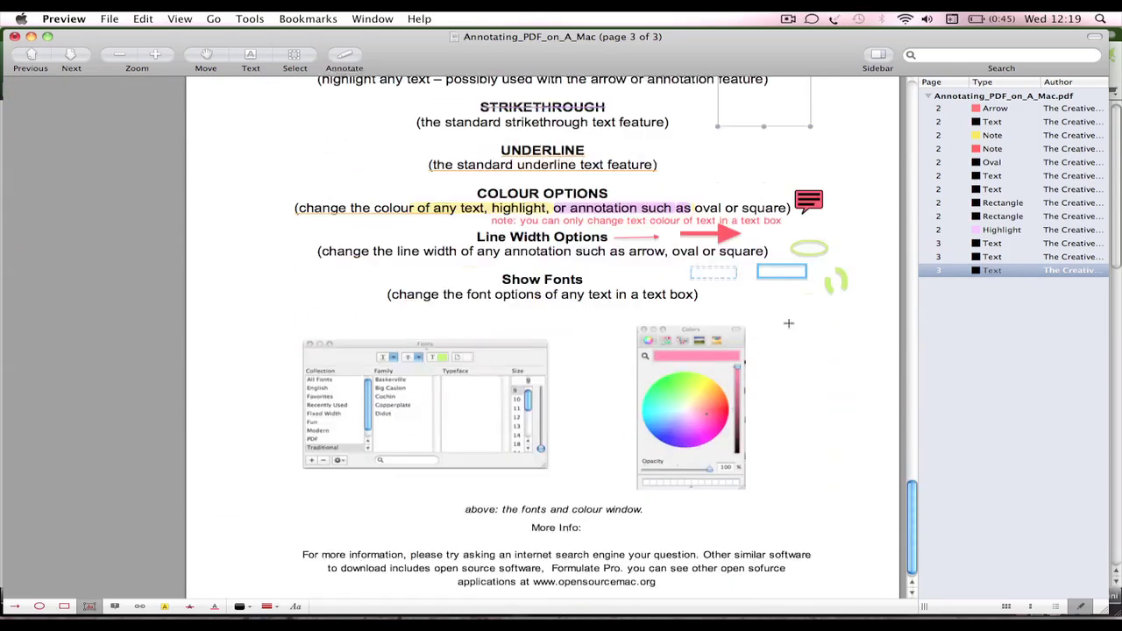
scroll(778, 198, "up", 2)
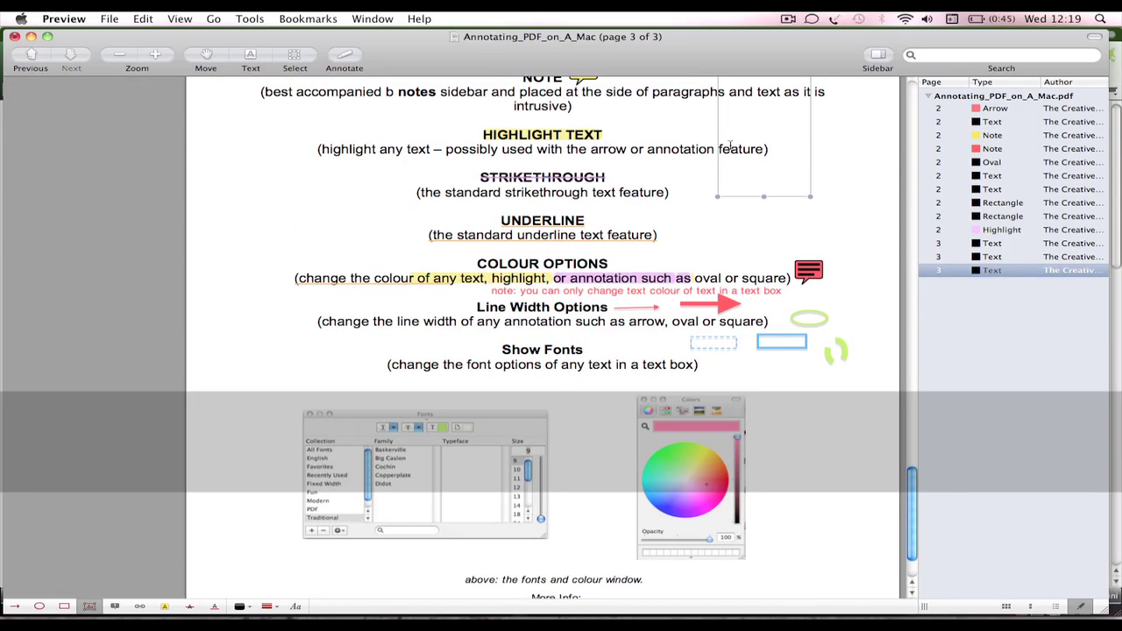
Step: Create a text box to the left of the STRIKETHROUGH description
left_click(91, 606)
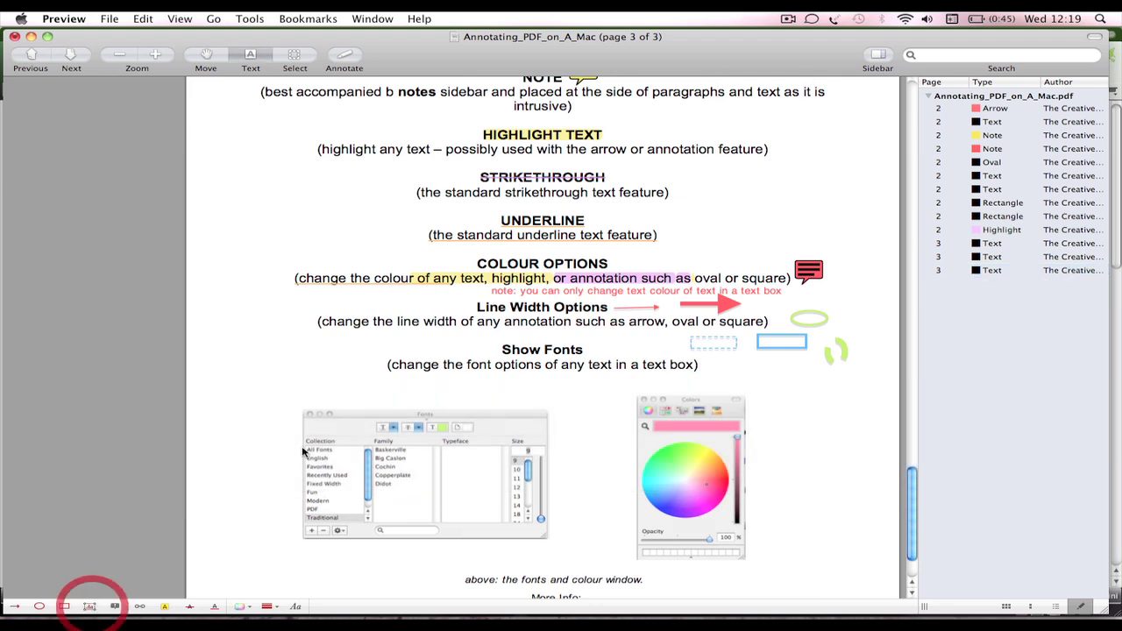
left_click(91, 606)
left_click(772, 229)
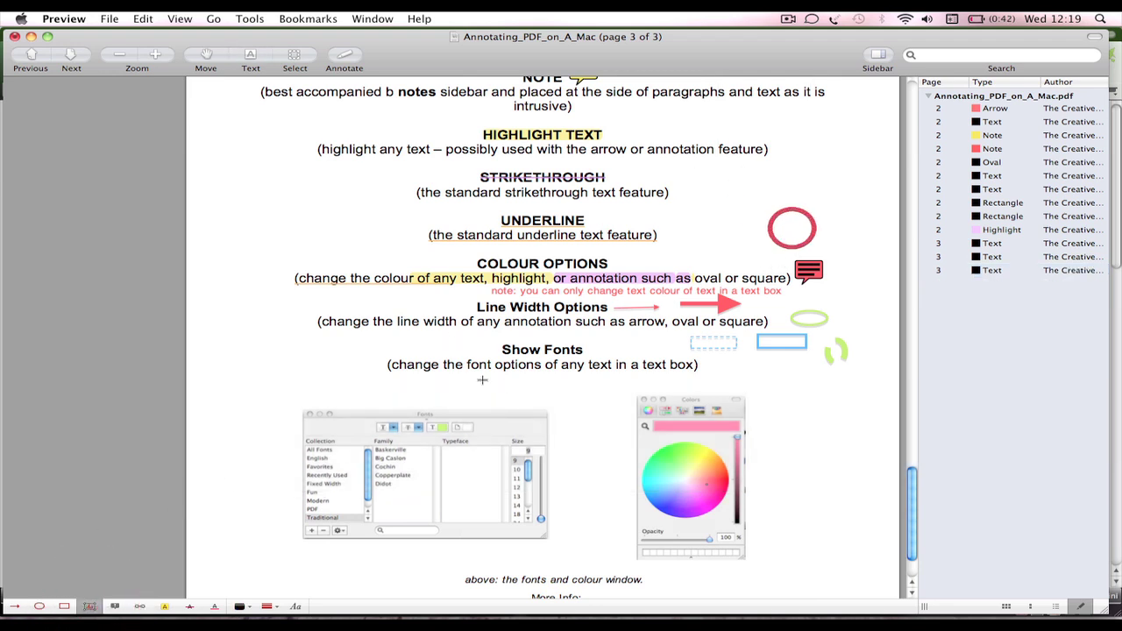
left_click(380, 256)
Step: Type 'different coloured text' into the new box and colour it green
left_click(295, 201)
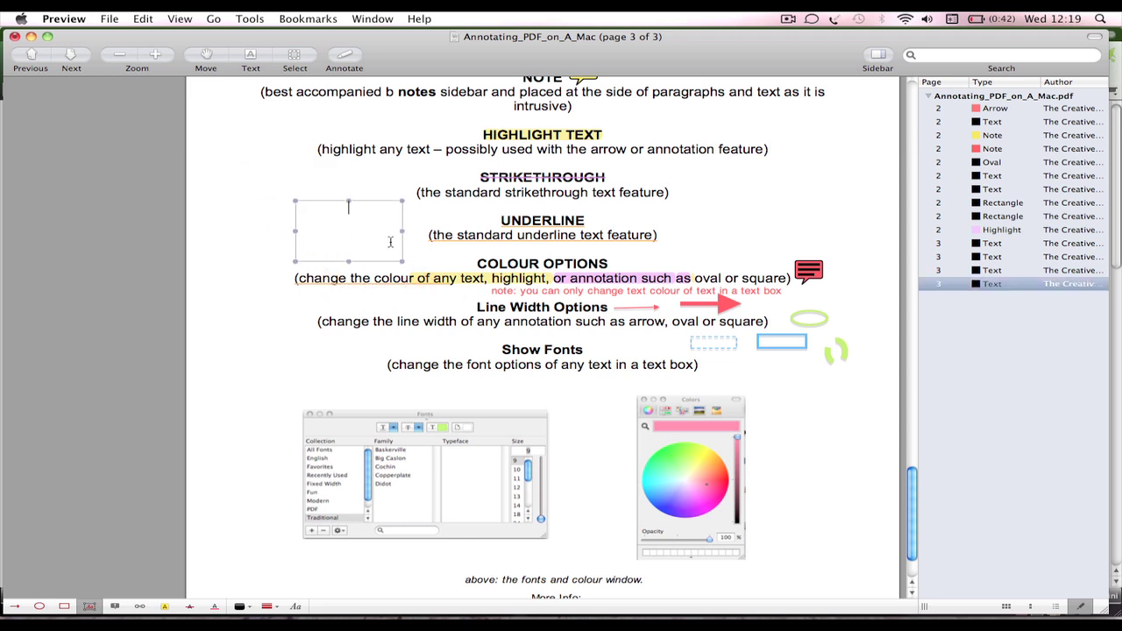
type("different coloured te")
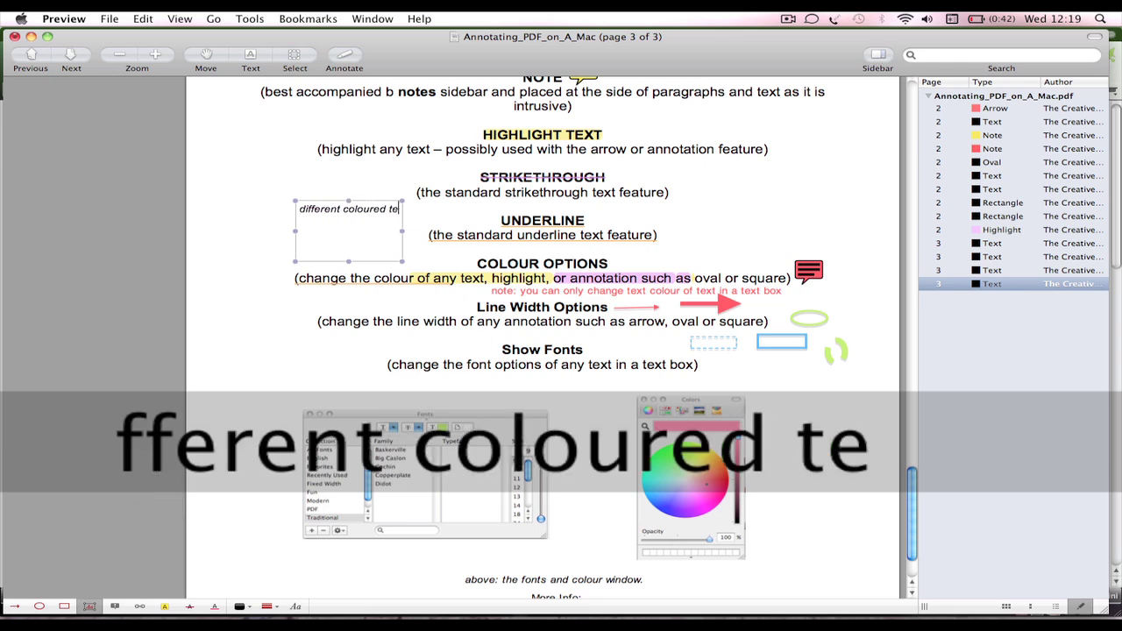
type("xt")
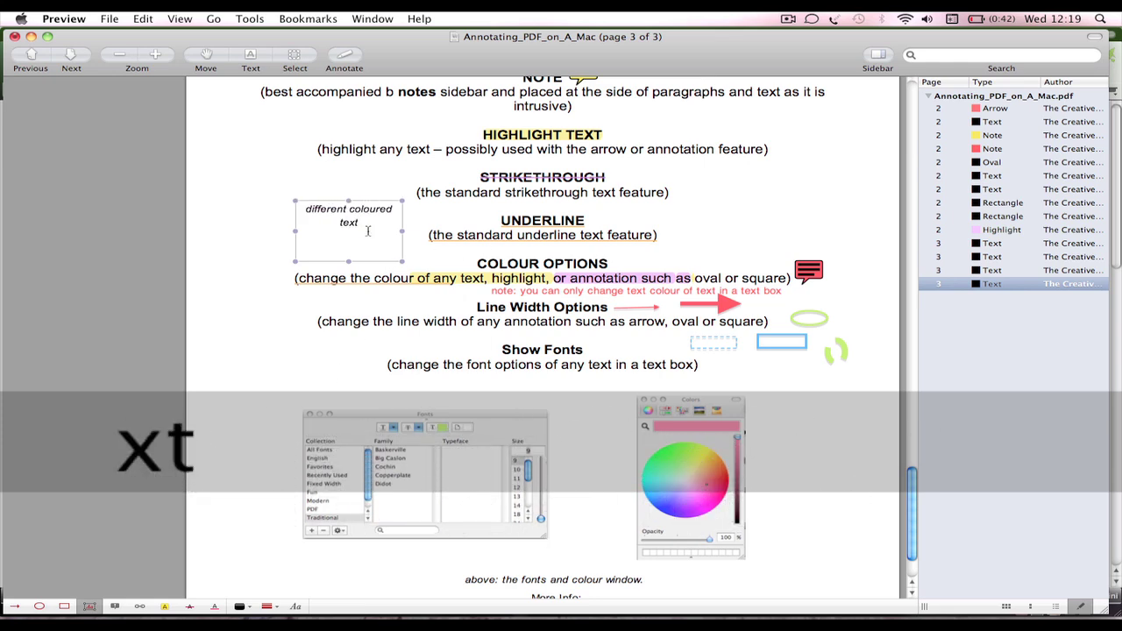
triple_click(377, 224)
mouse_move(287, 541)
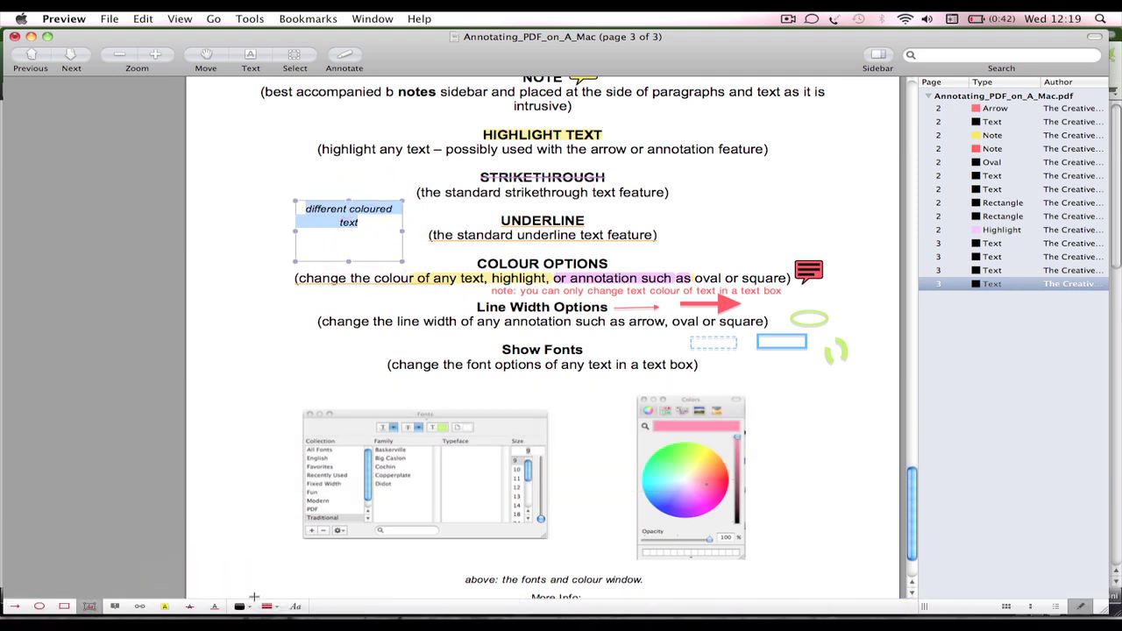
left_click(241, 606)
left_click(268, 508)
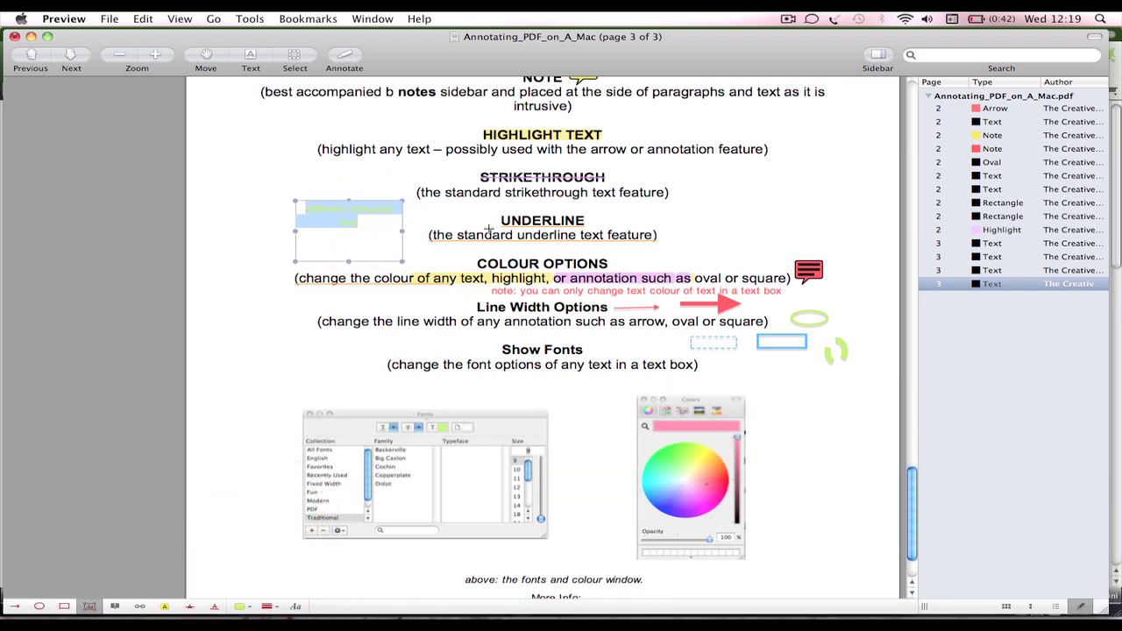
left_click(490, 229)
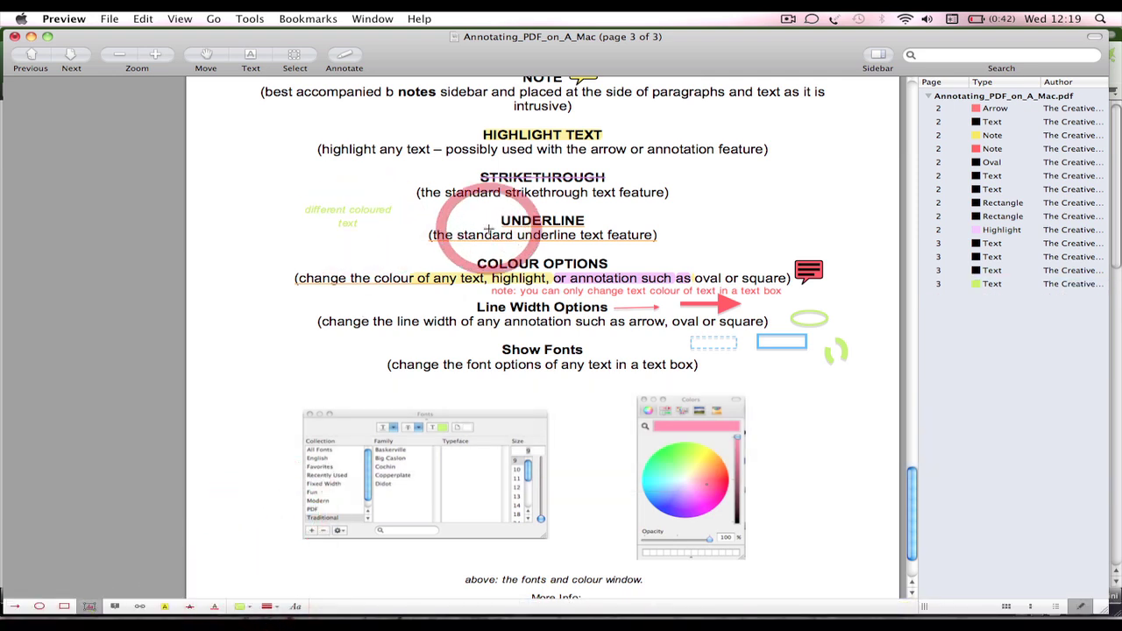
left_click(102, 608)
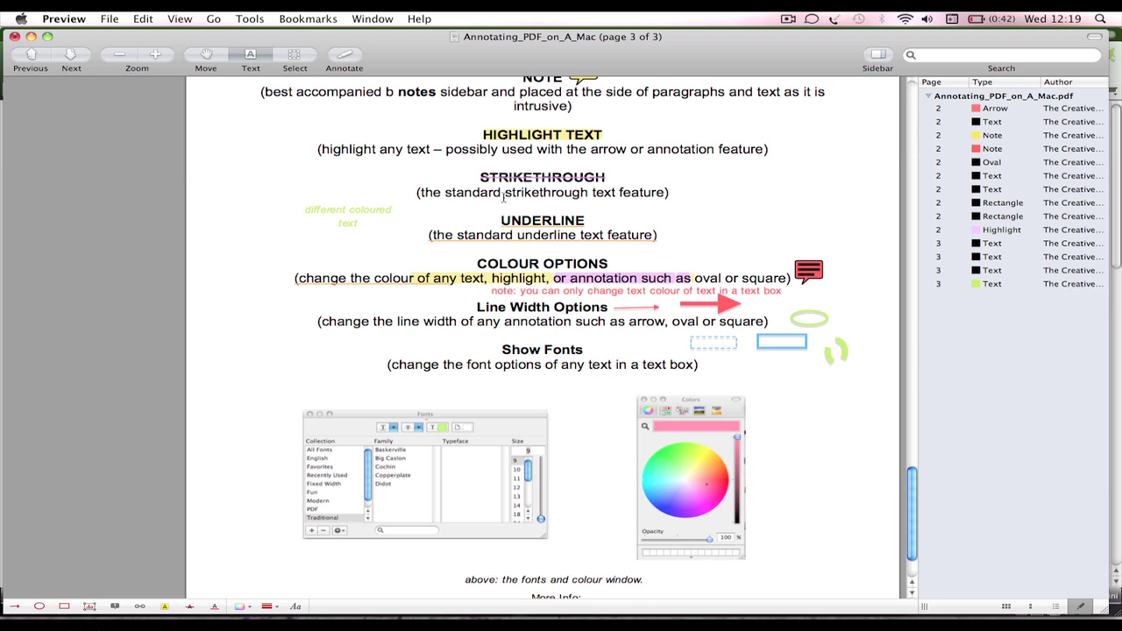
Step: Select part of the strikethrough line and try the colour and highlight controls without keeping changes
left_click_drag(453, 192, 575, 193)
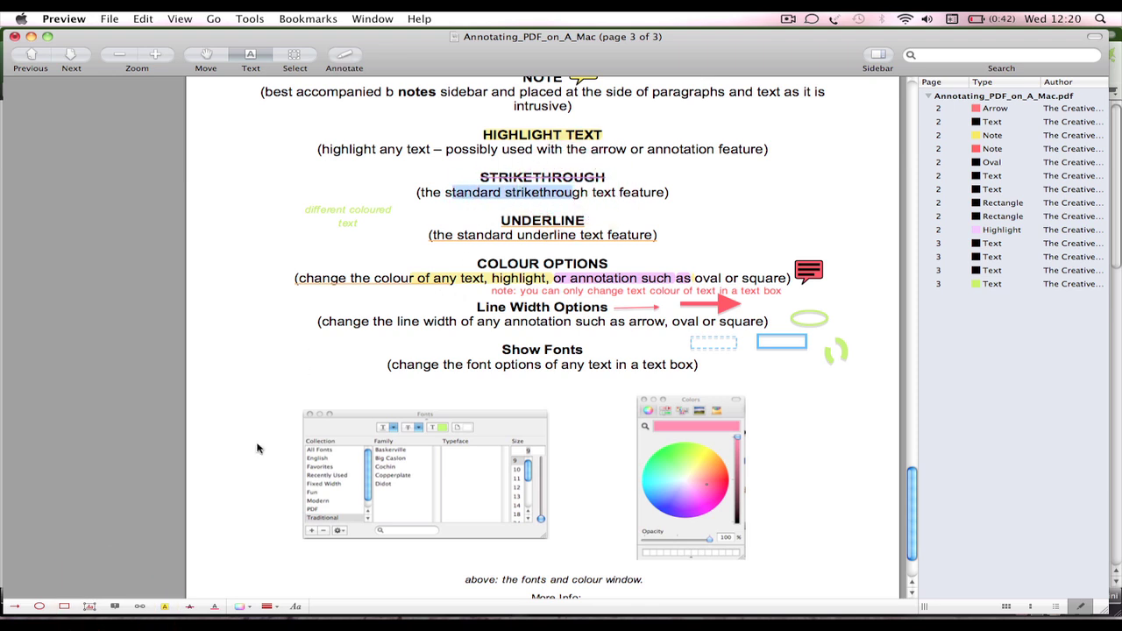
left_click(260, 605)
left_click(279, 497)
left_click(608, 222)
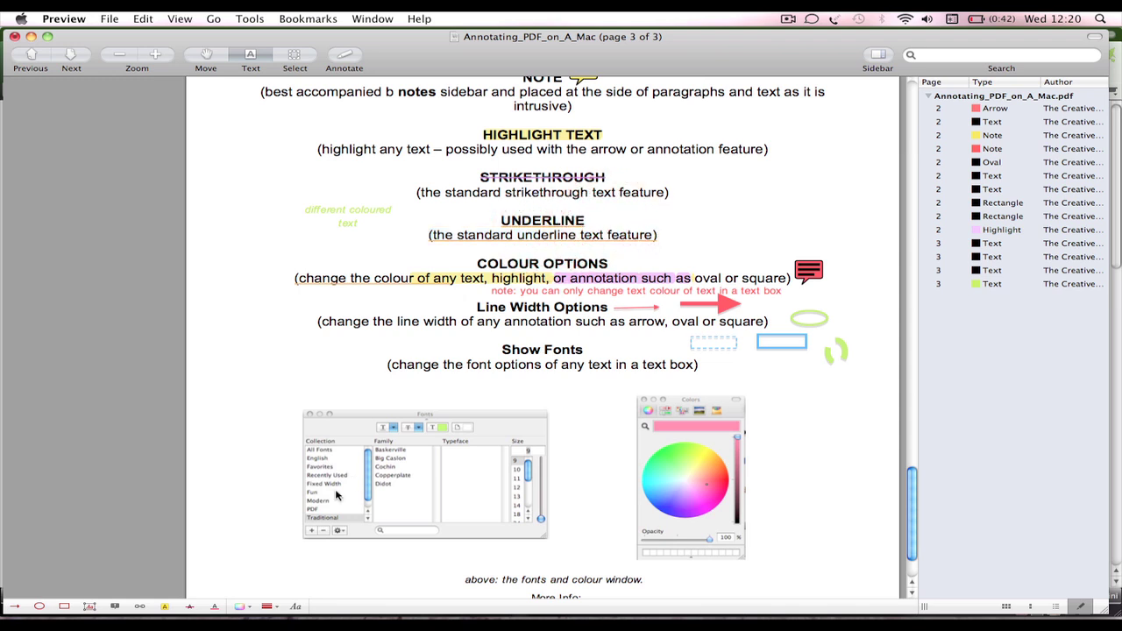
left_click(166, 607)
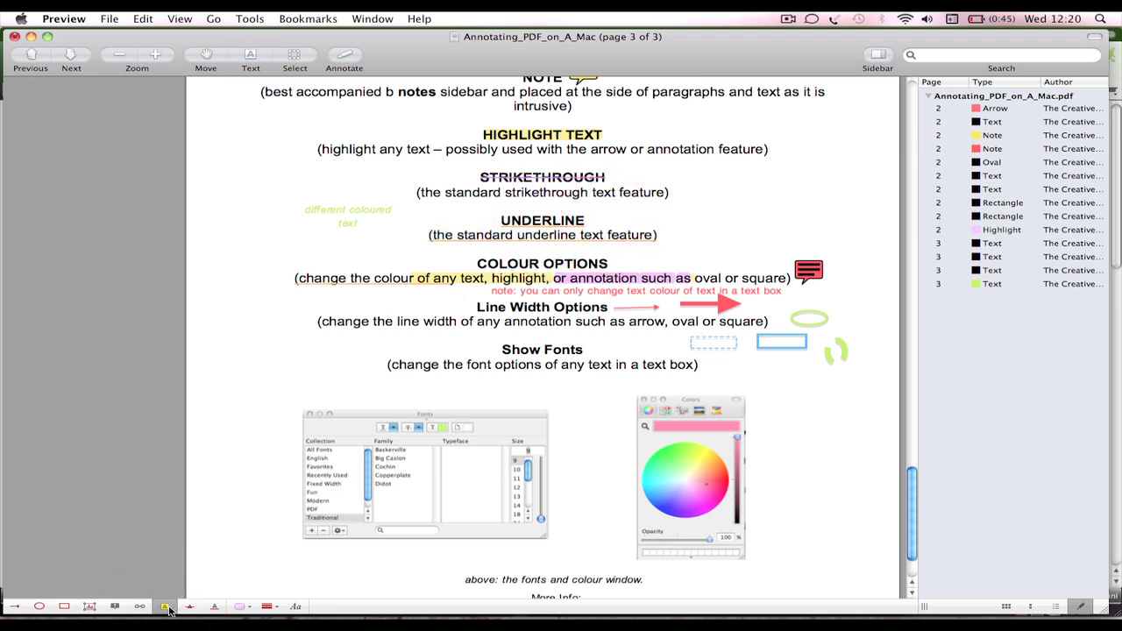
left_click(166, 606)
scroll(596, 272, "up", 15)
scroll(566, 283, "up", 2)
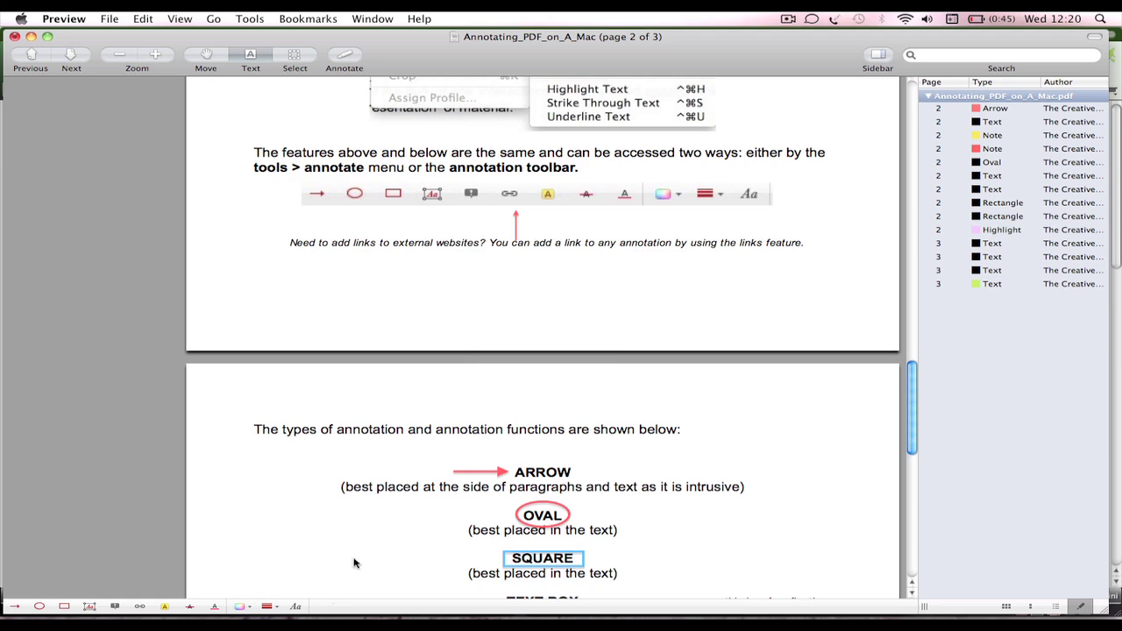
scroll(518, 289, "down", 10)
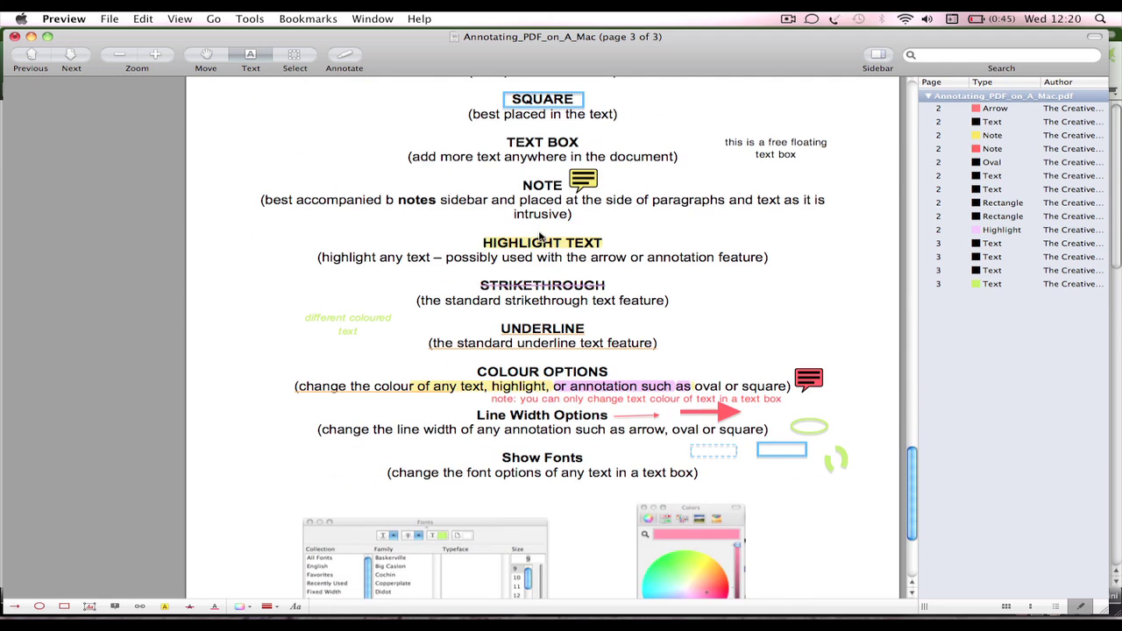
Step: Delete the empty text box beside the NOTE description on page 3
left_click_drag(647, 199, 750, 199)
left_click(728, 199)
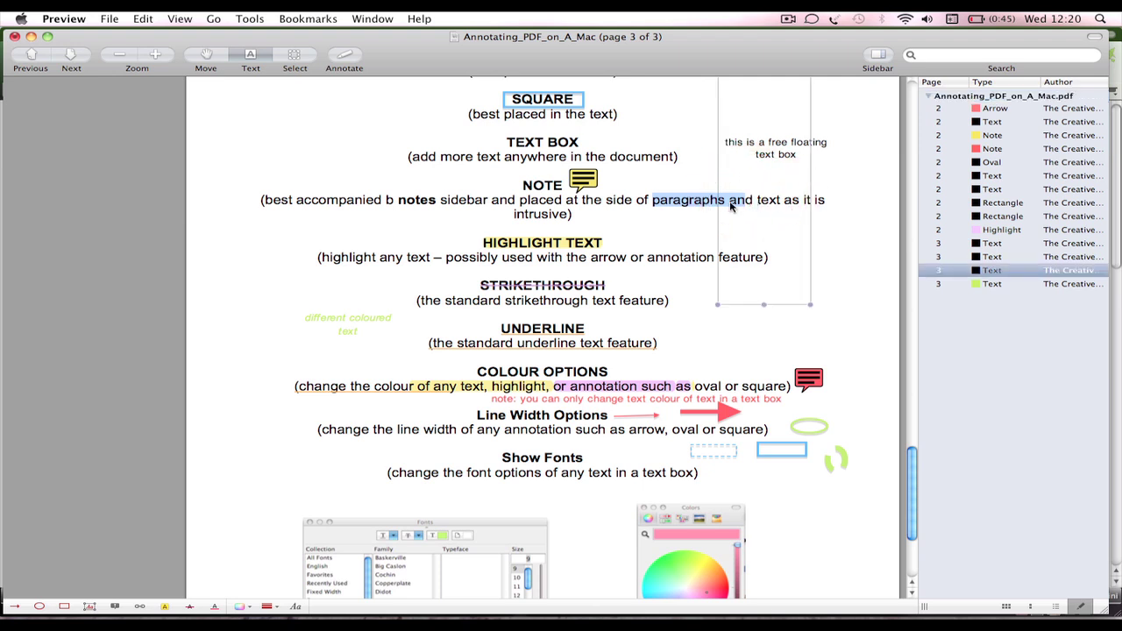
key("BackSpace")
left_click_drag(722, 205, 678, 203)
triple_click(656, 202)
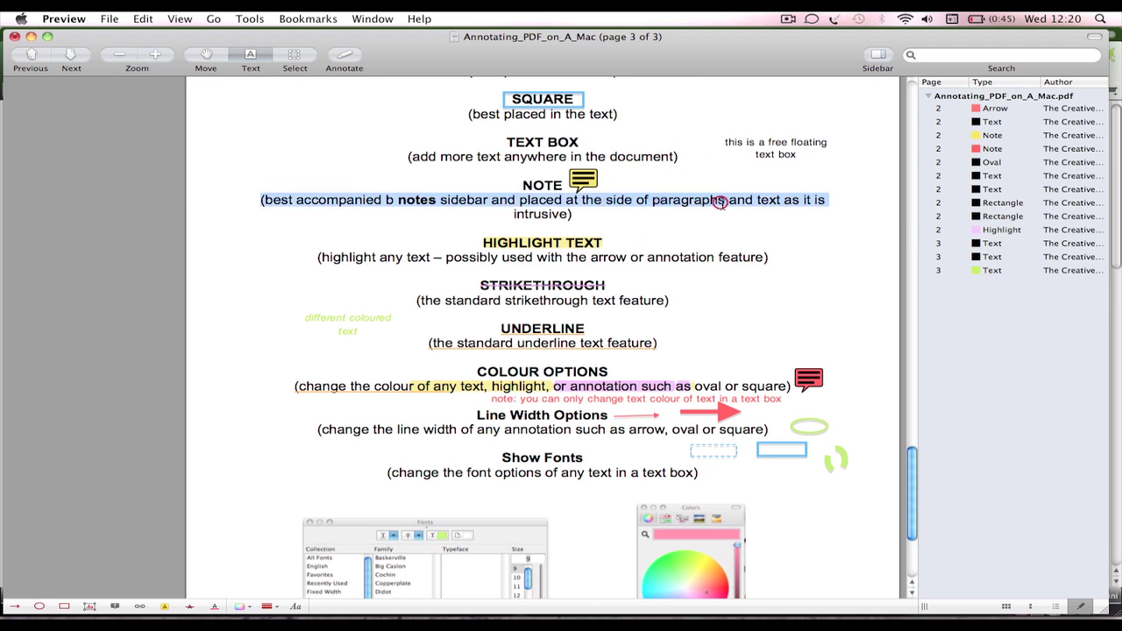
triple_click(721, 203)
Step: Highlight the word 'paragraphs' on page 3
left_click_drag(654, 201, 725, 203)
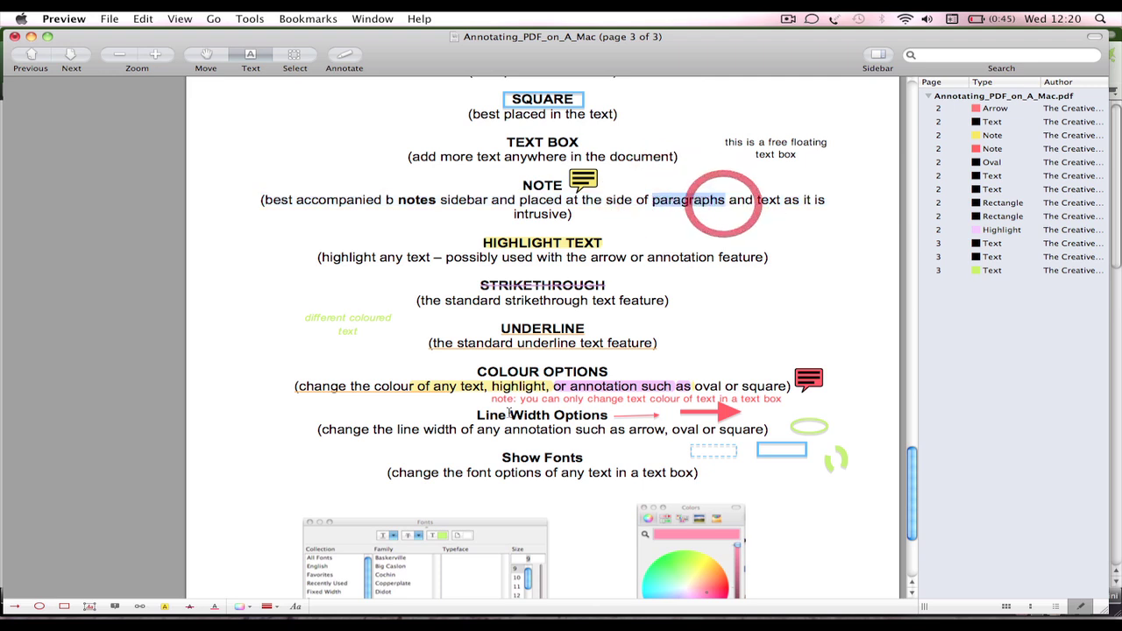
left_click(250, 18)
mouse_move(304, 154)
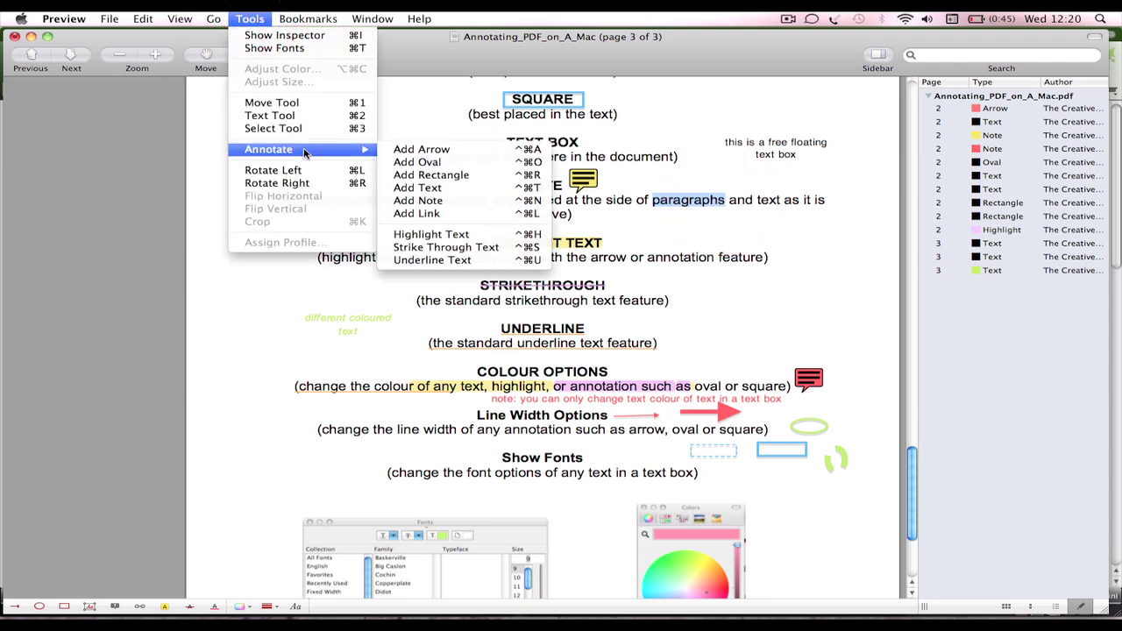
left_click(474, 238)
Step: Add an arrow at 'sidebar' in the NOTE line and move it up-left above the line
left_click_drag(441, 200, 495, 201)
left_click(252, 18)
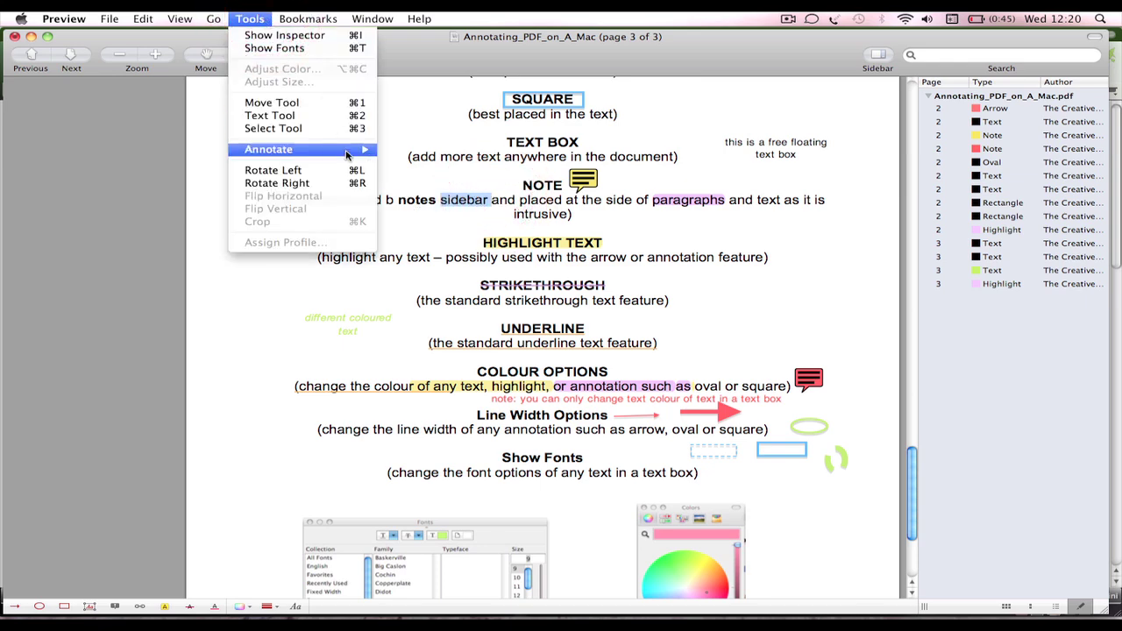
mouse_move(347, 149)
left_click(413, 147)
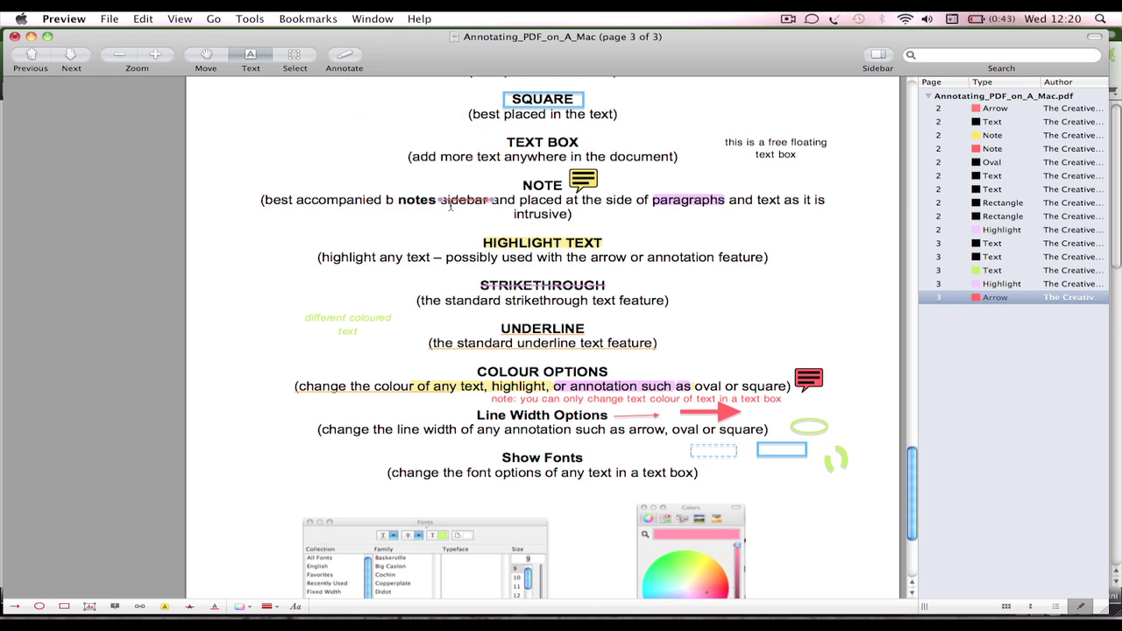
left_click(474, 198)
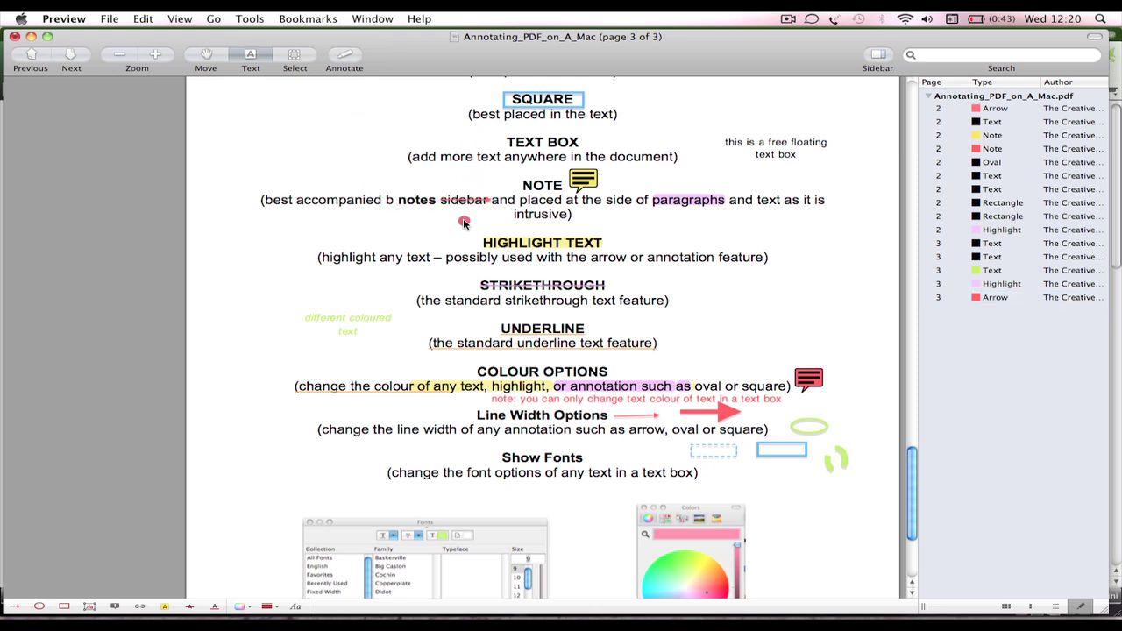
left_click(480, 199)
left_click(485, 201)
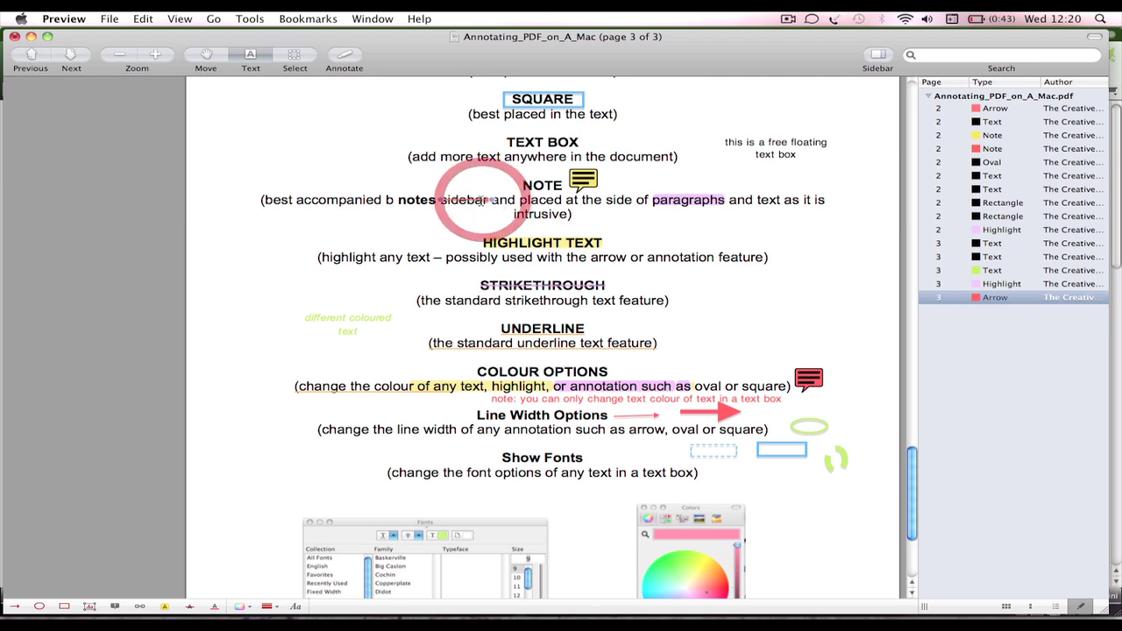
mouse_move(484, 201)
left_mouse_down()
mouse_move(379, 169)
mouse_move(346, 184)
left_mouse_up()
Step: Draw a rectangle annotation around the word 'notes', then deselect it
double_click(419, 200)
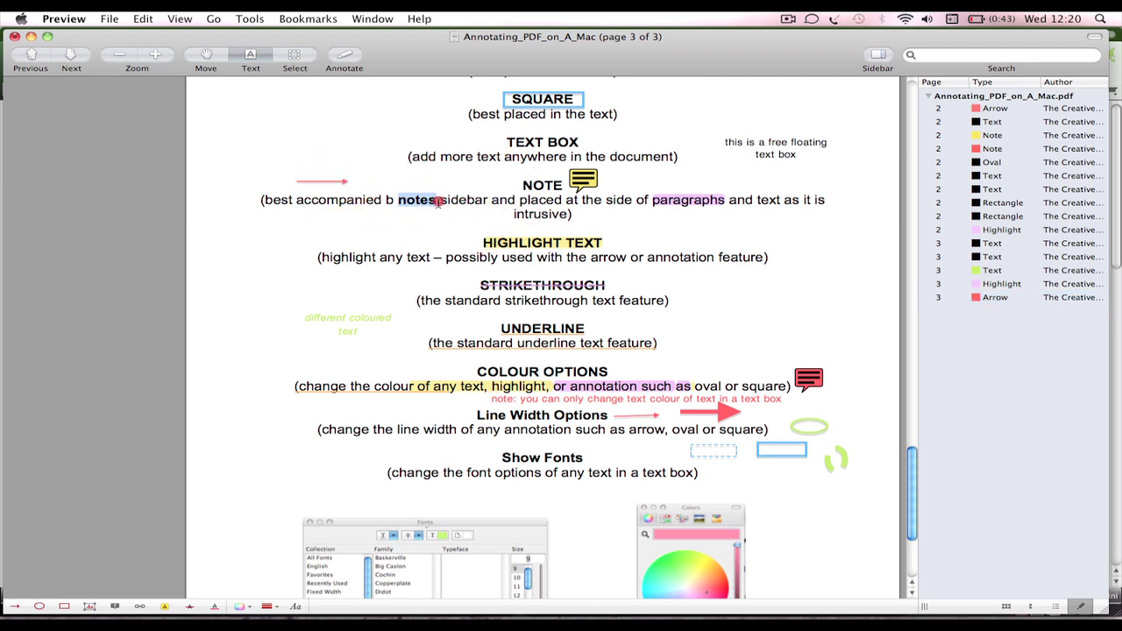
left_click(250, 19)
mouse_move(324, 151)
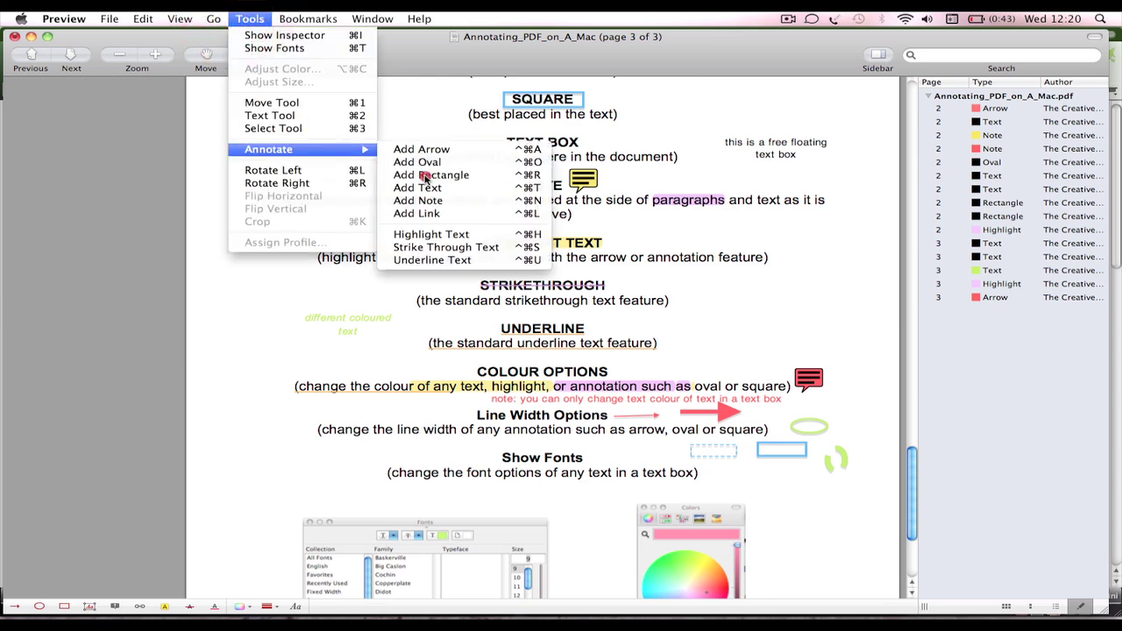
left_click(423, 175)
left_click(424, 222)
left_click(428, 202)
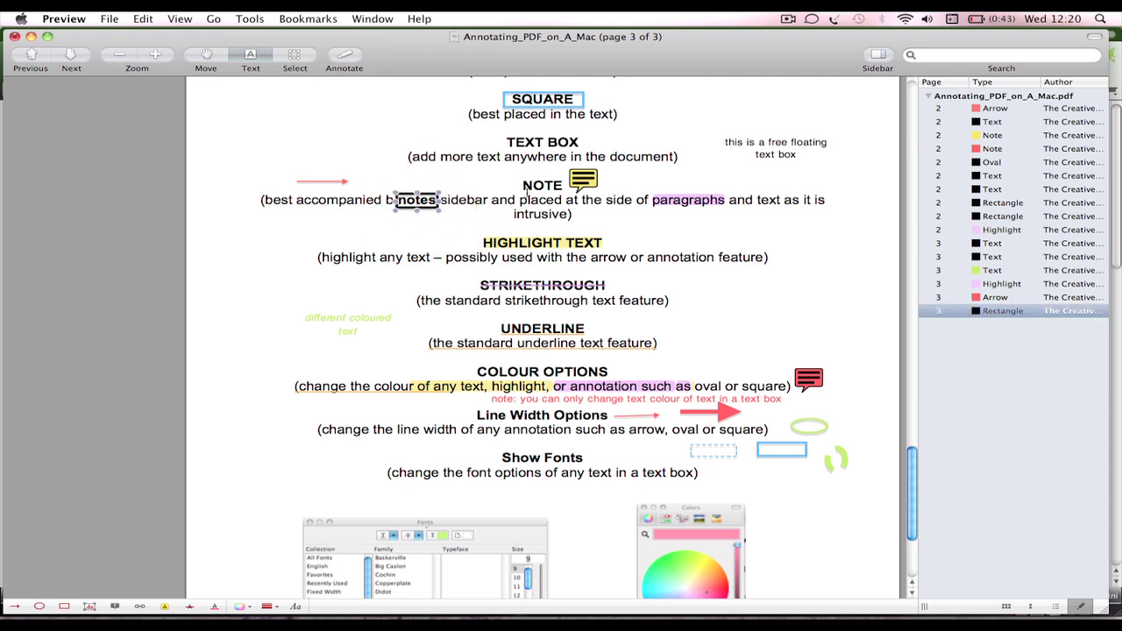
left_click(528, 230)
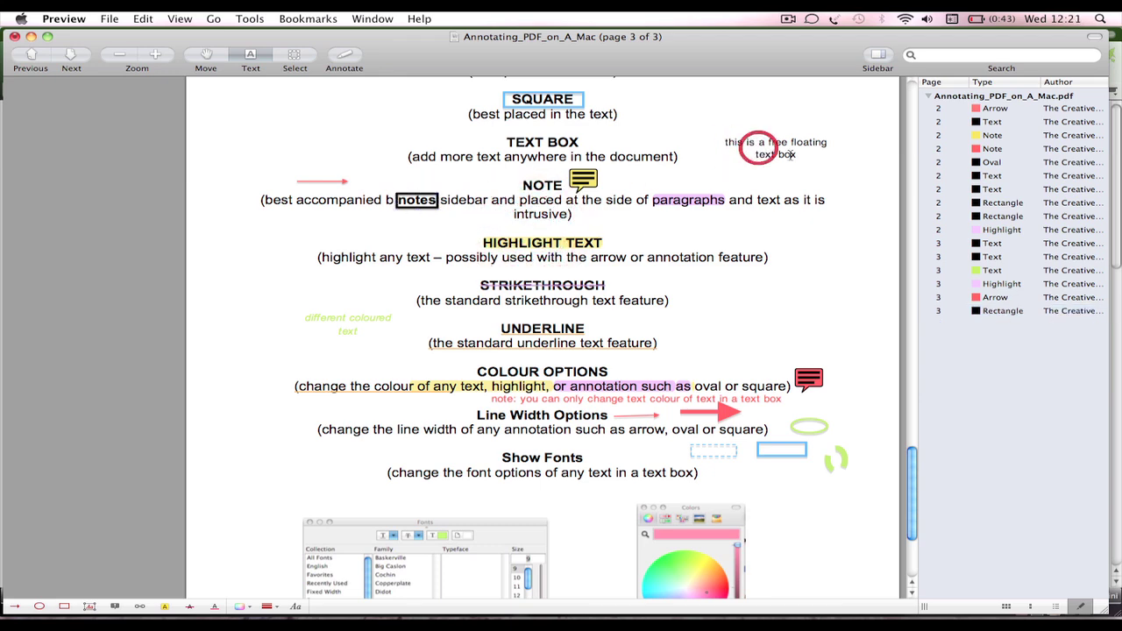
Step: Jump through the page 2 rectangles and page 3 annotations in the annotations list
left_click(980, 130)
left_click(995, 108)
left_click(992, 148)
left_click(998, 217)
left_click(991, 283)
left_click(991, 297)
left_click(997, 310)
Step: Step through the note, oval, 'why is the circle here?' text, rectangles, green text, arrow and boxed 'notes'
left_click(959, 150)
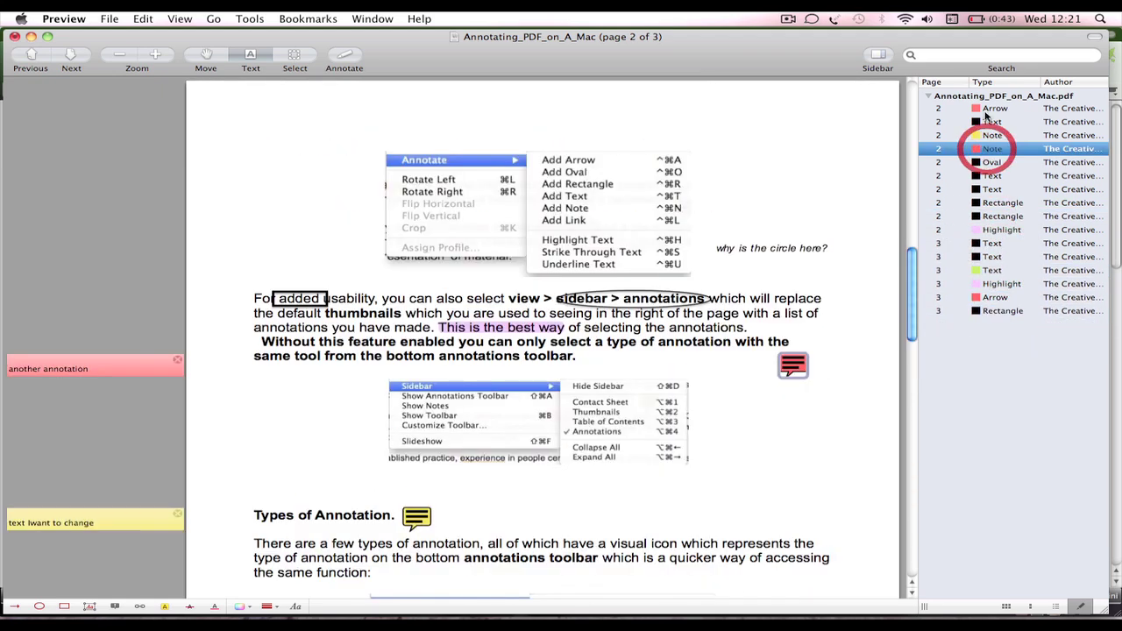
left_click(987, 121)
left_click(994, 134)
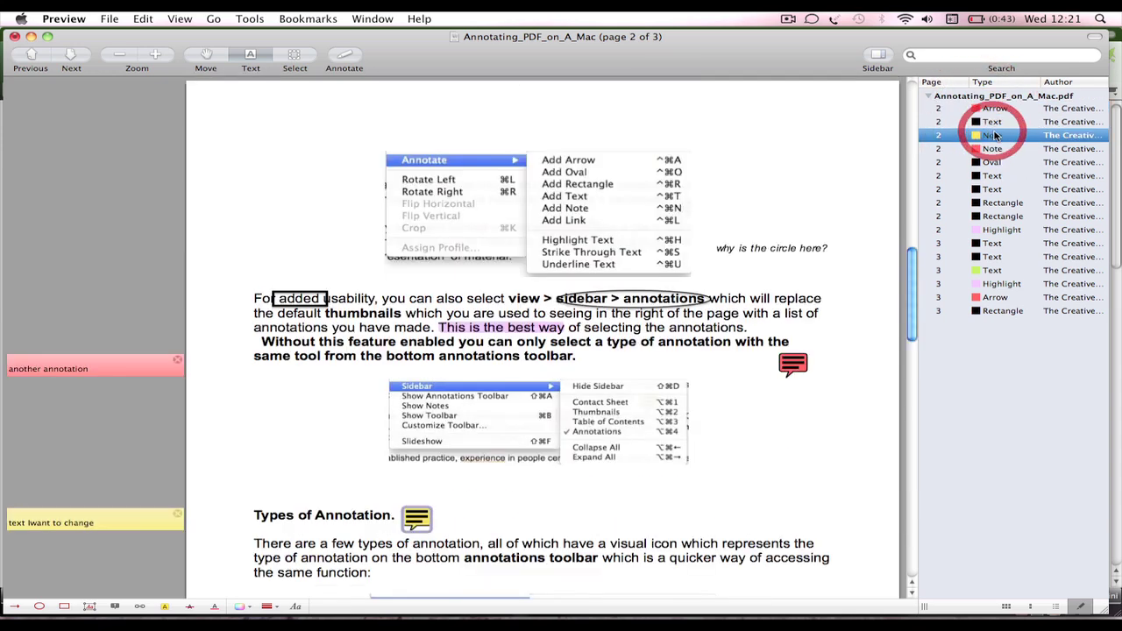
left_click(995, 162)
left_click(997, 175)
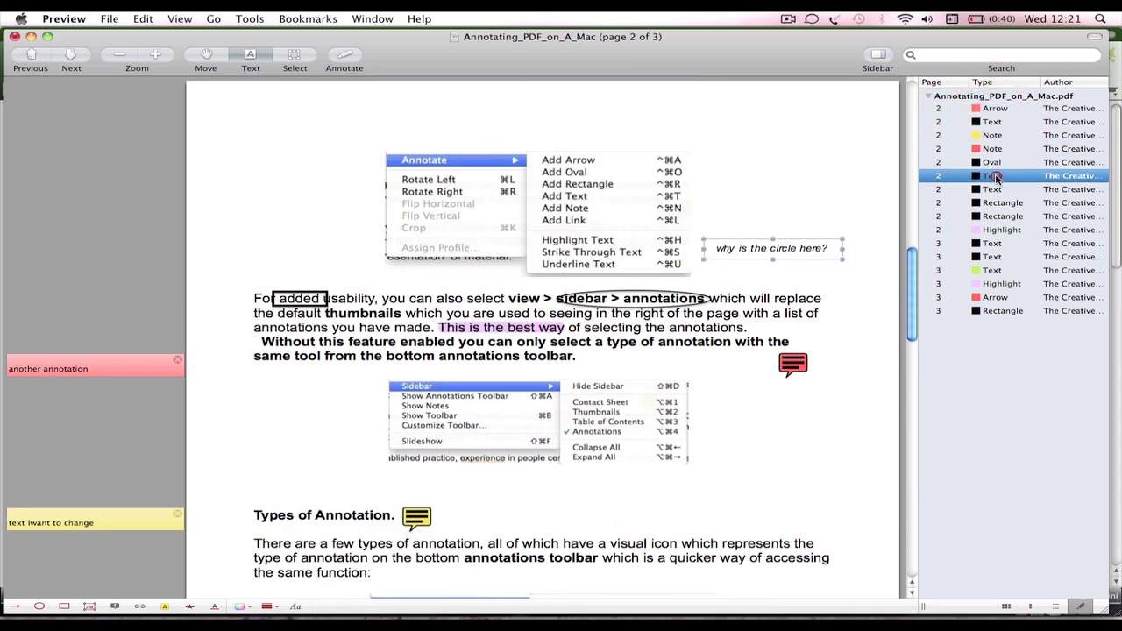
left_click(994, 204)
left_click(994, 217)
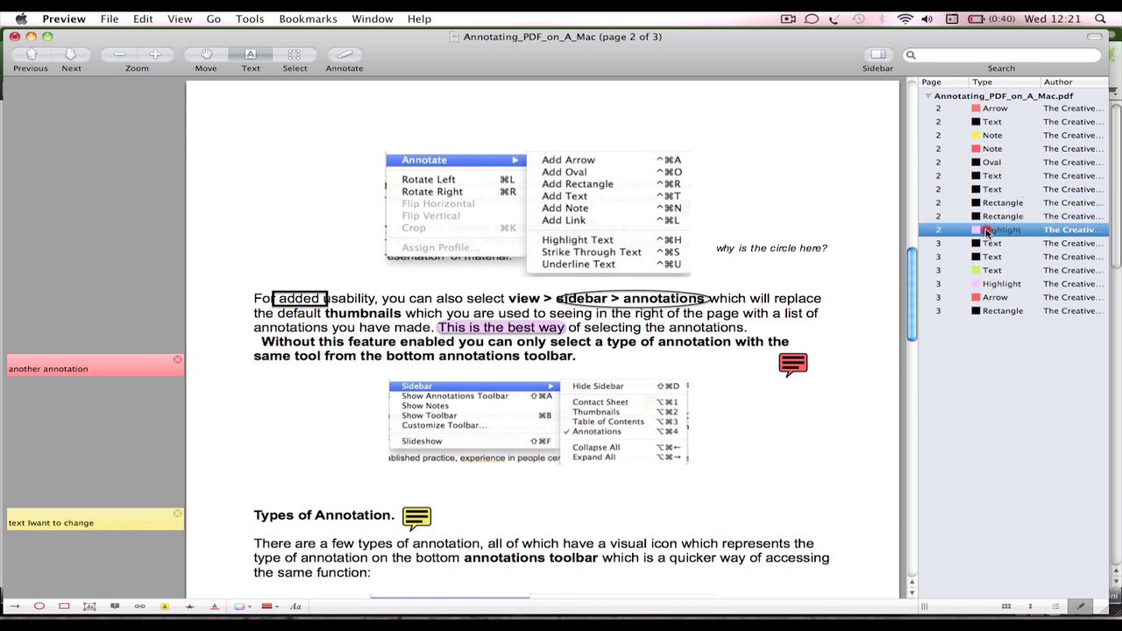
left_click(991, 256)
left_click(997, 270)
left_click(997, 298)
left_click(1000, 310)
left_click(1004, 256)
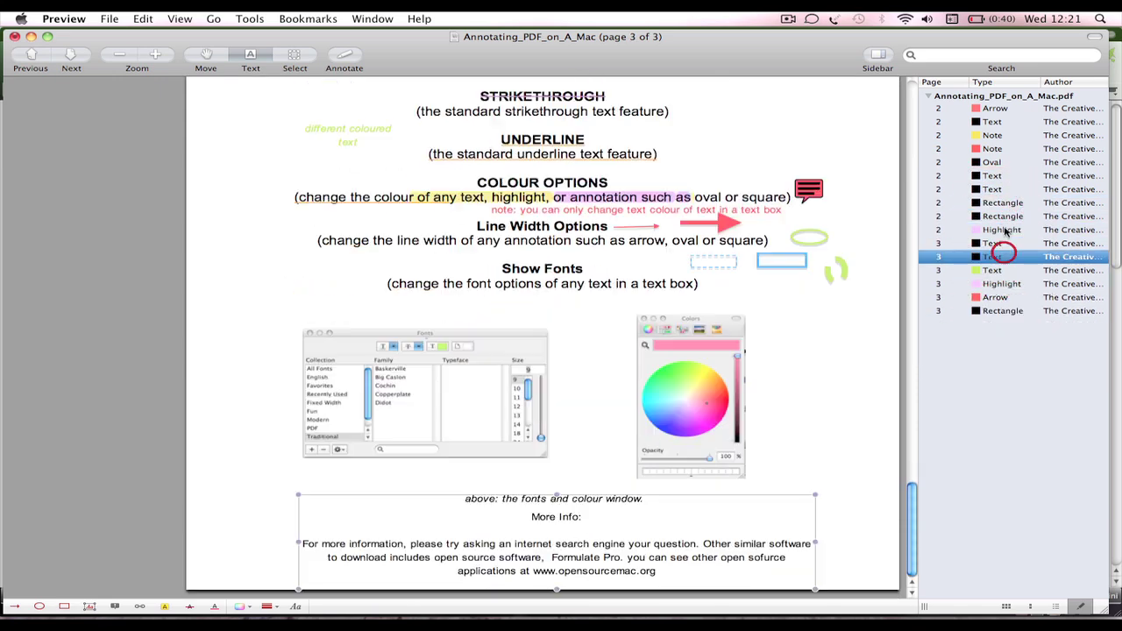
left_click(995, 312)
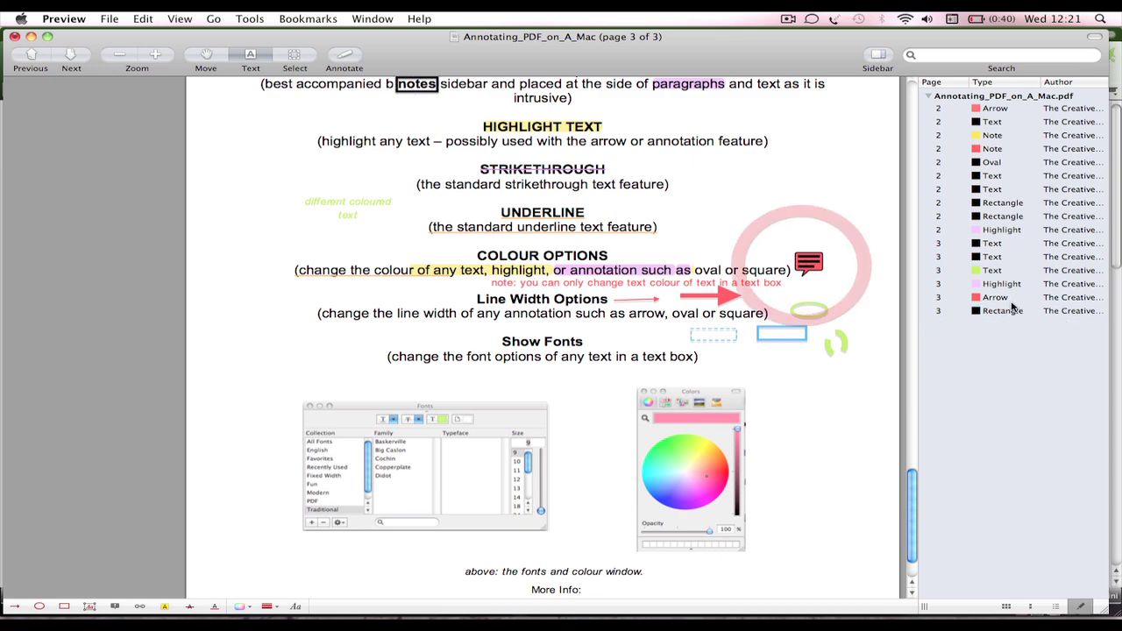
Step: Finish on page 2's yellow note entry in the annotations list
left_click(995, 136)
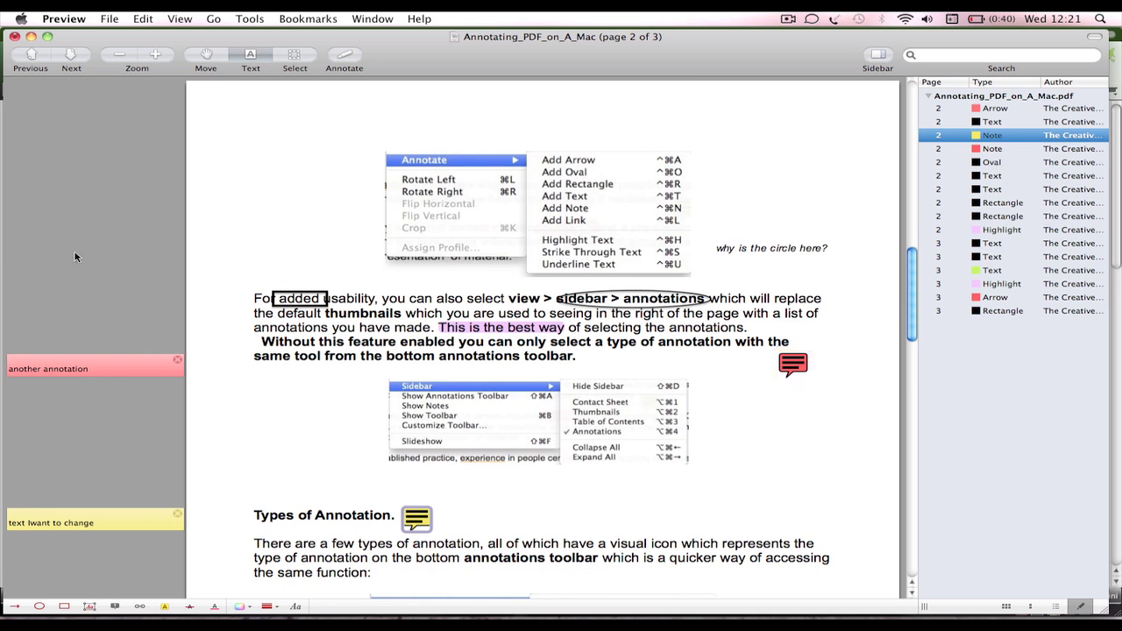
left_click(942, 177)
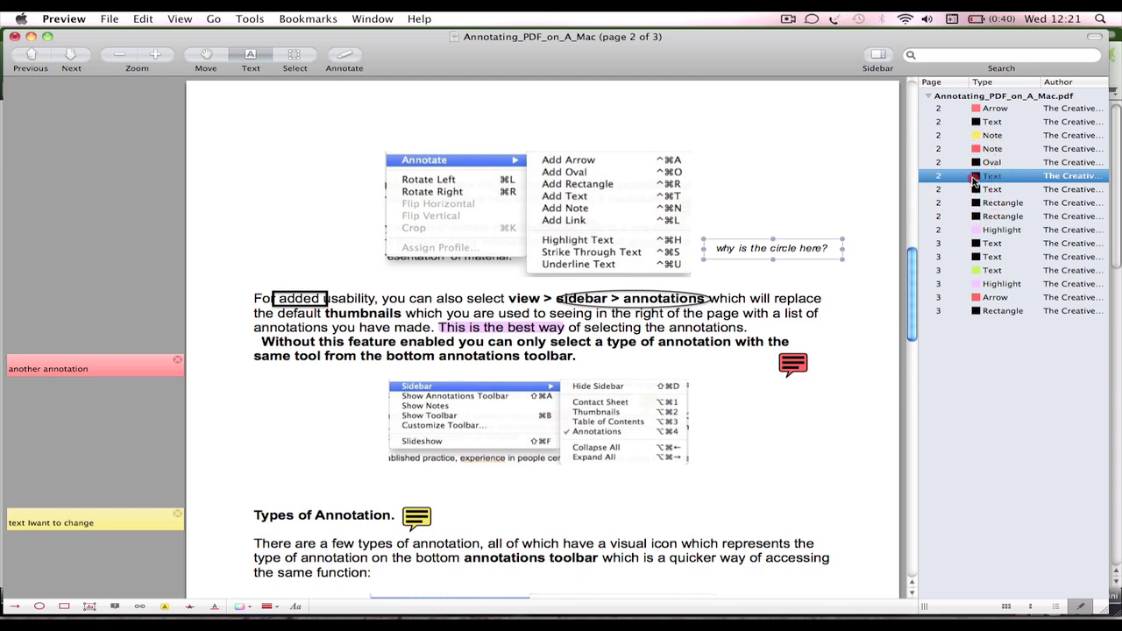
left_click(1006, 135)
left_click(1000, 109)
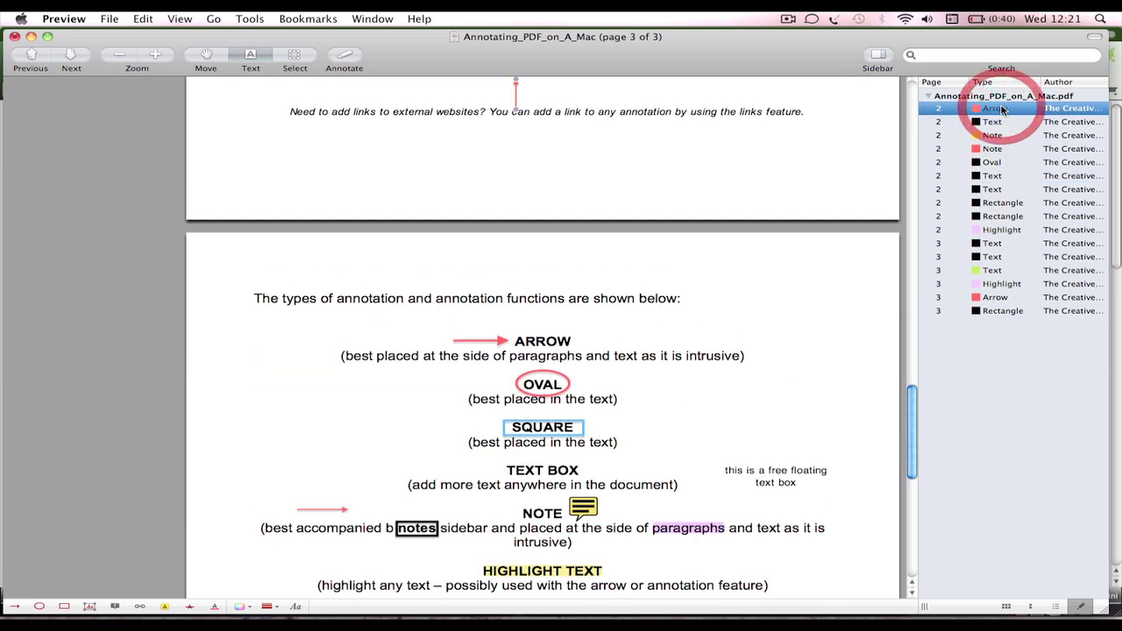
left_click(978, 135)
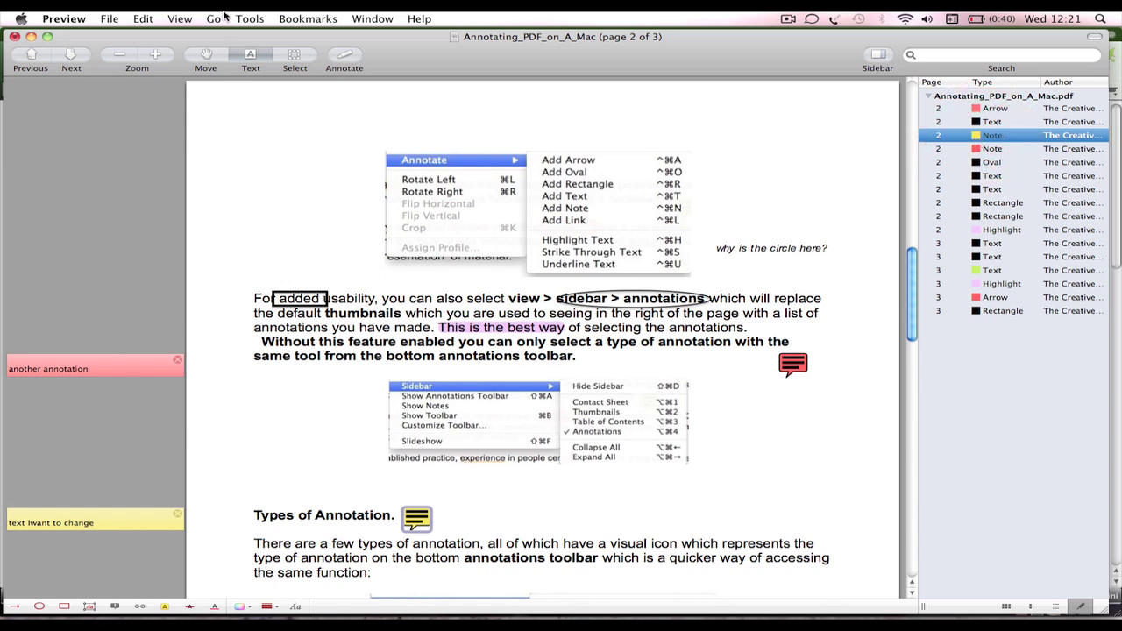
Step: Hide the margin notes, show them again, and scroll back to page 1
left_click(179, 18)
mouse_move(267, 170)
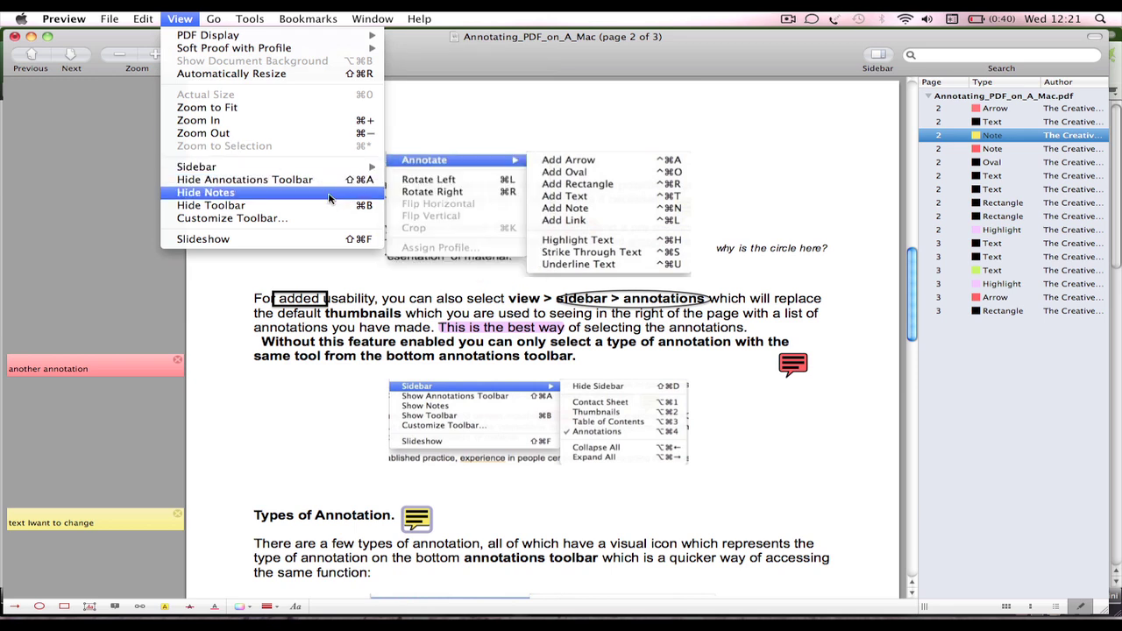
left_click(323, 193)
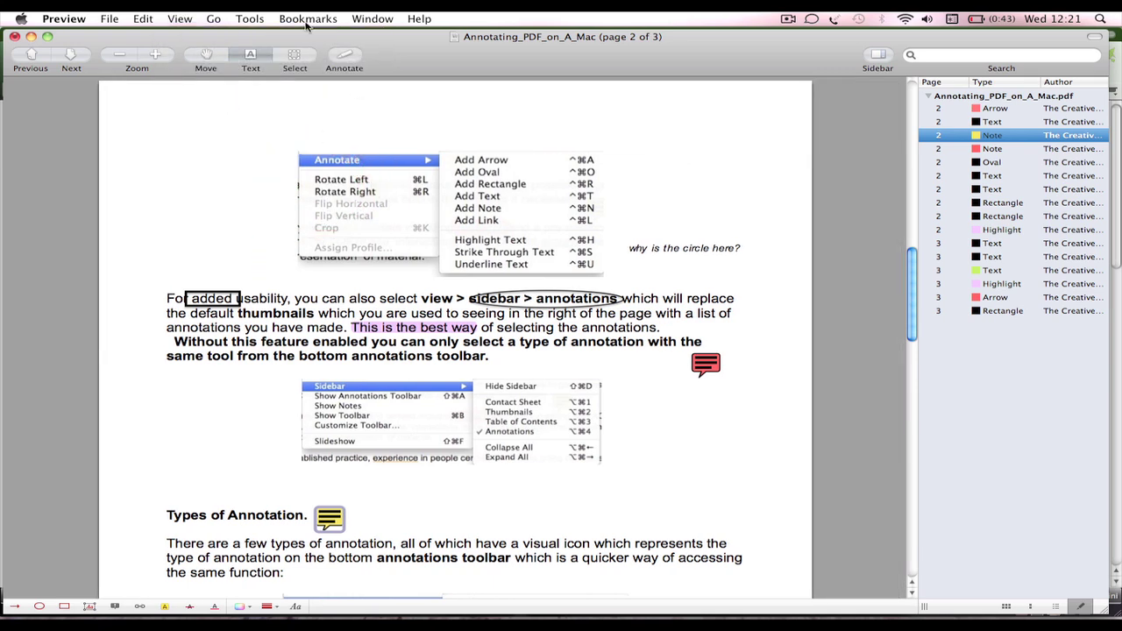
left_click(181, 19)
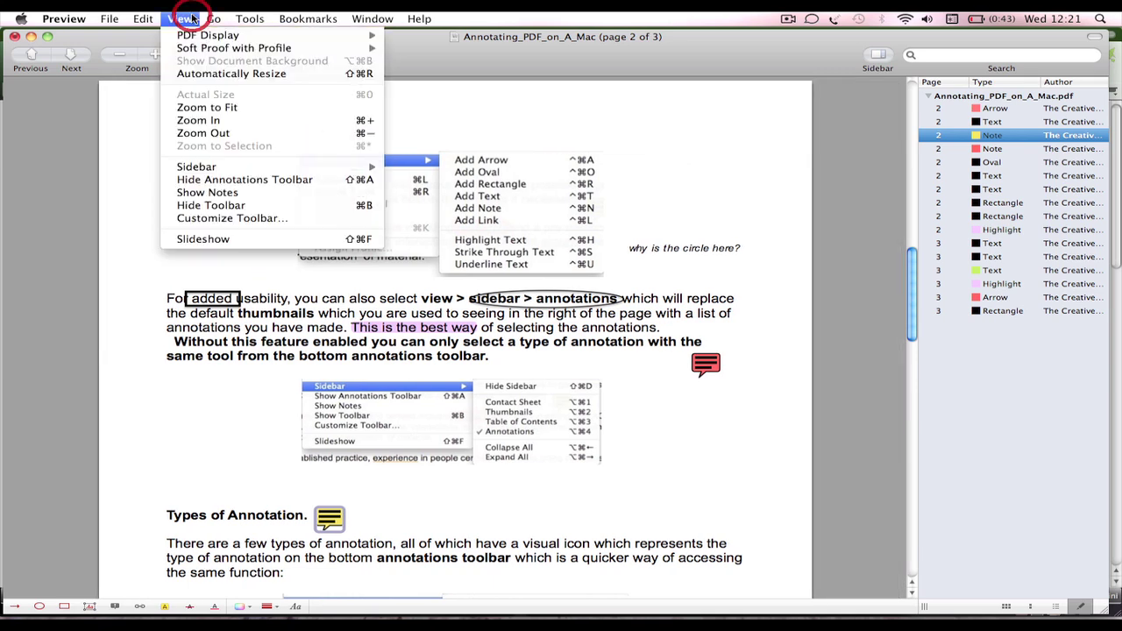
left_click(239, 194)
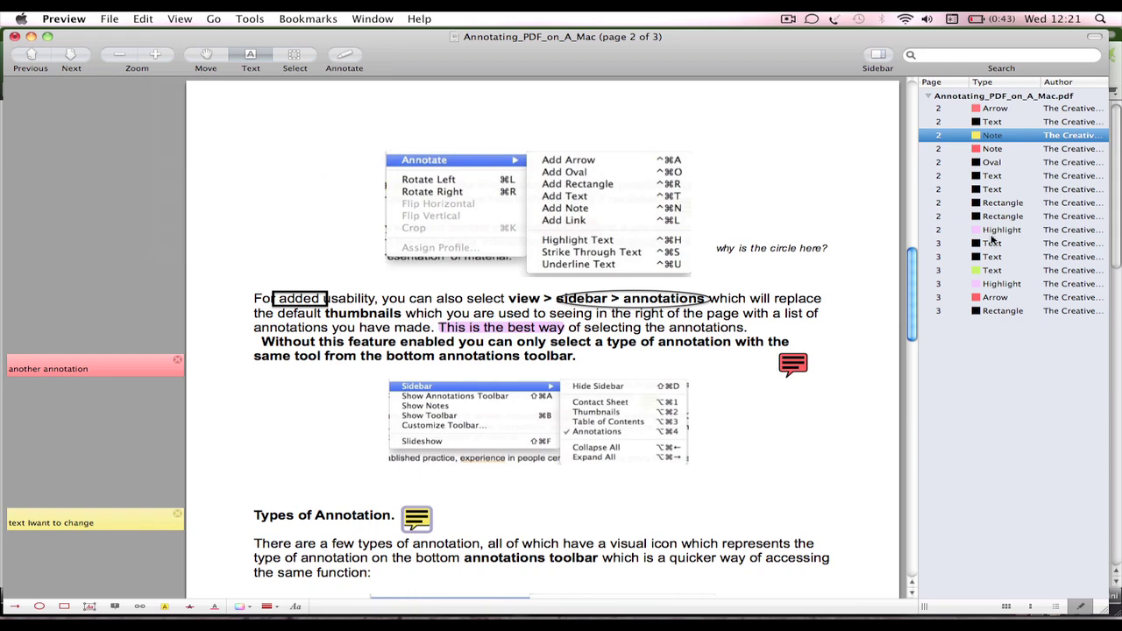
left_click_drag(917, 292, 870, 35)
Step: Save the annotated PDF and close its window
left_click(107, 18)
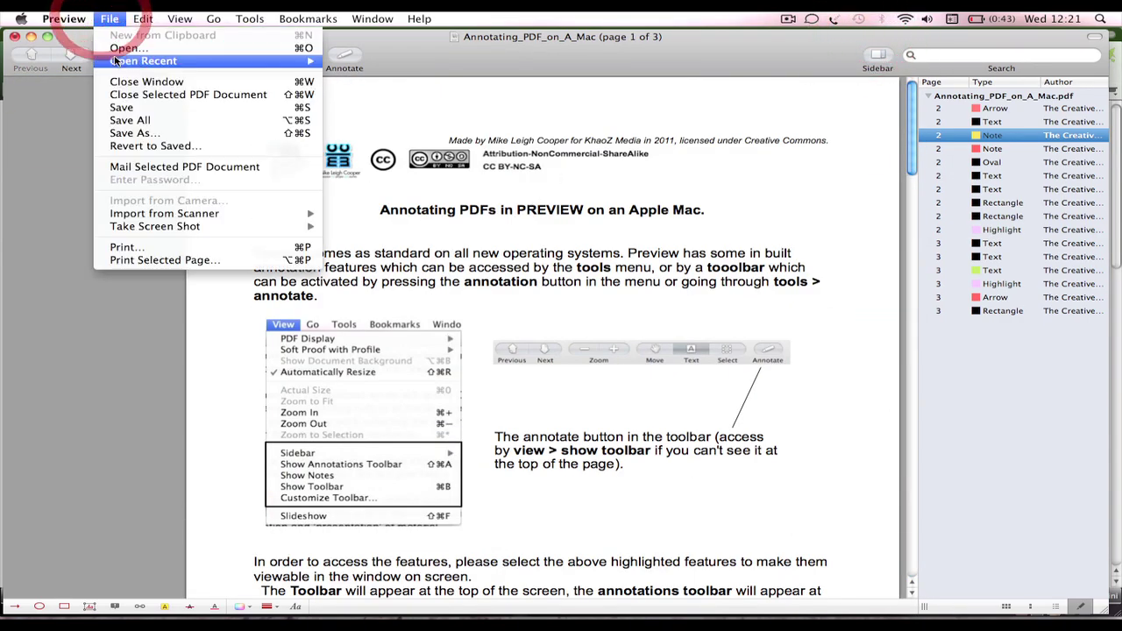
left_click(146, 108)
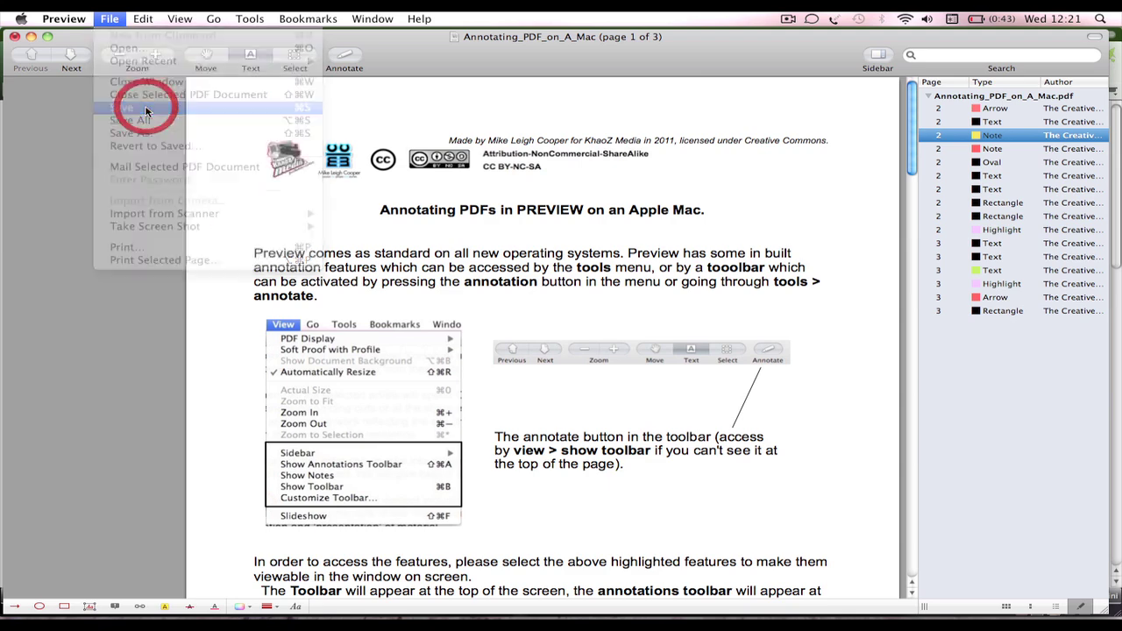
left_click(15, 37)
Step: Reopen Annotating_PDF_on_A_Mac from the Desktop in Preview
key("super+Tab")
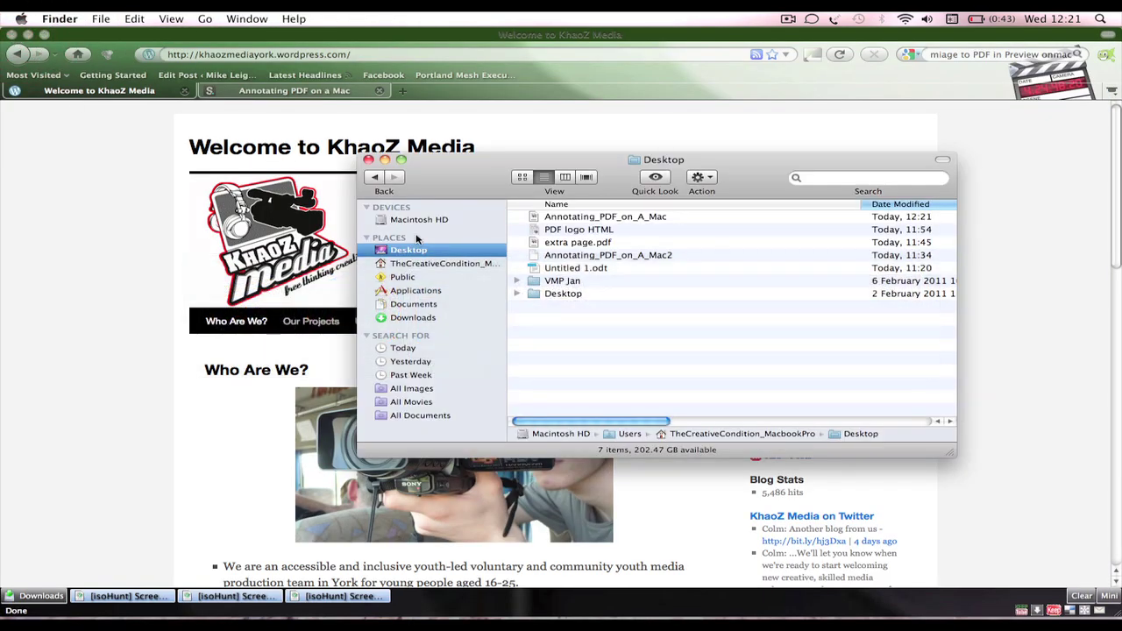
double_click(607, 219)
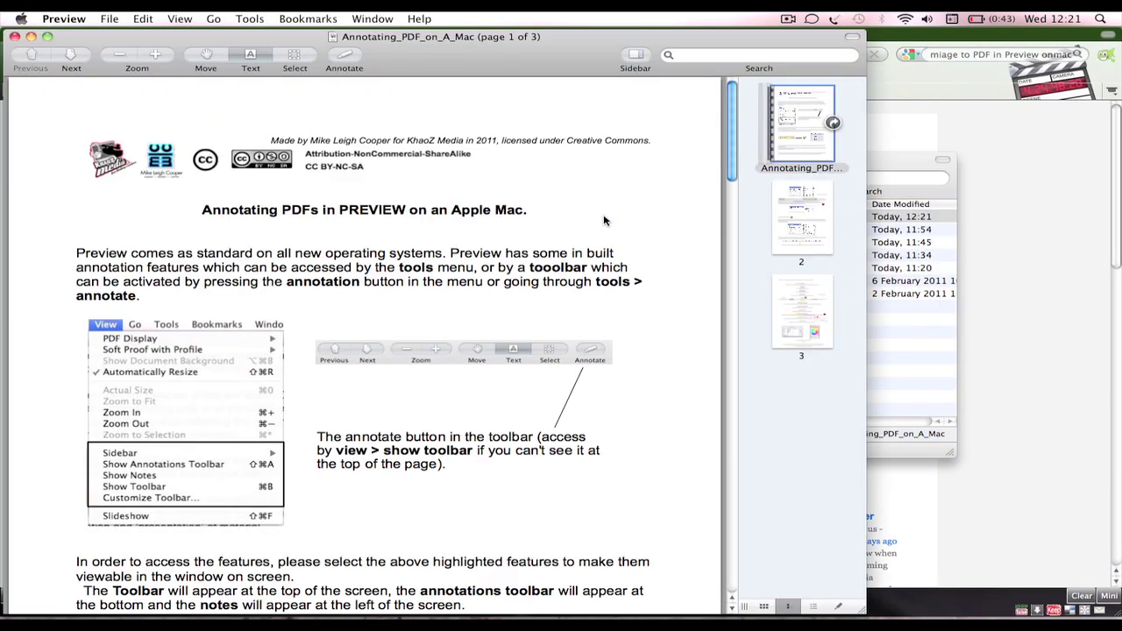
left_click(180, 19)
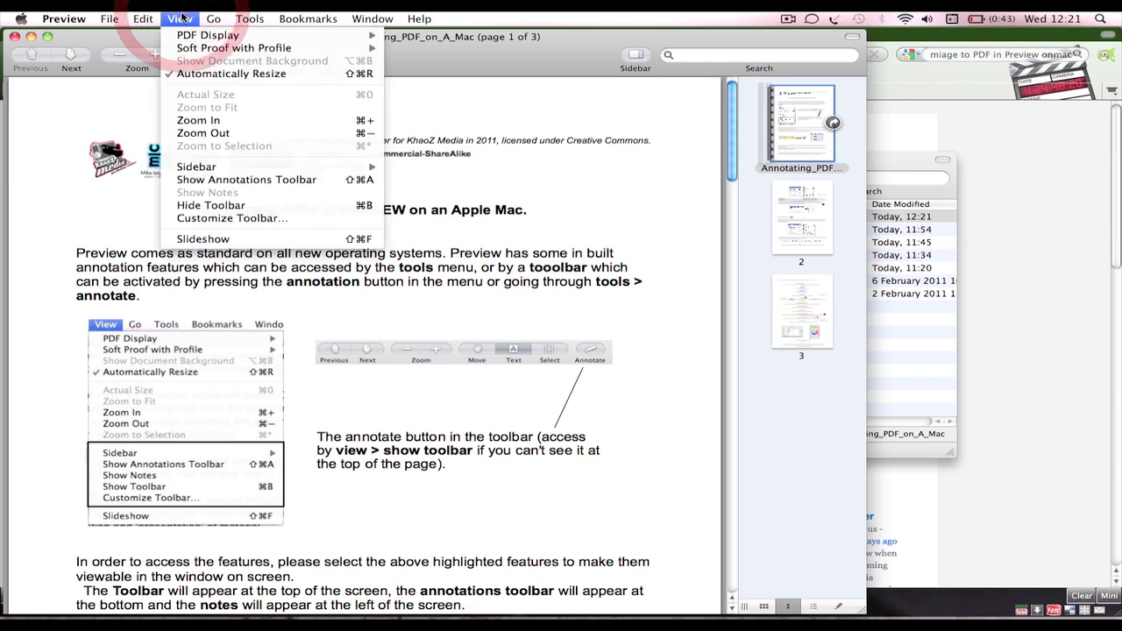
Step: Show the annotation tools and select the 'another annotation' note in the Notes panel
left_click(274, 180)
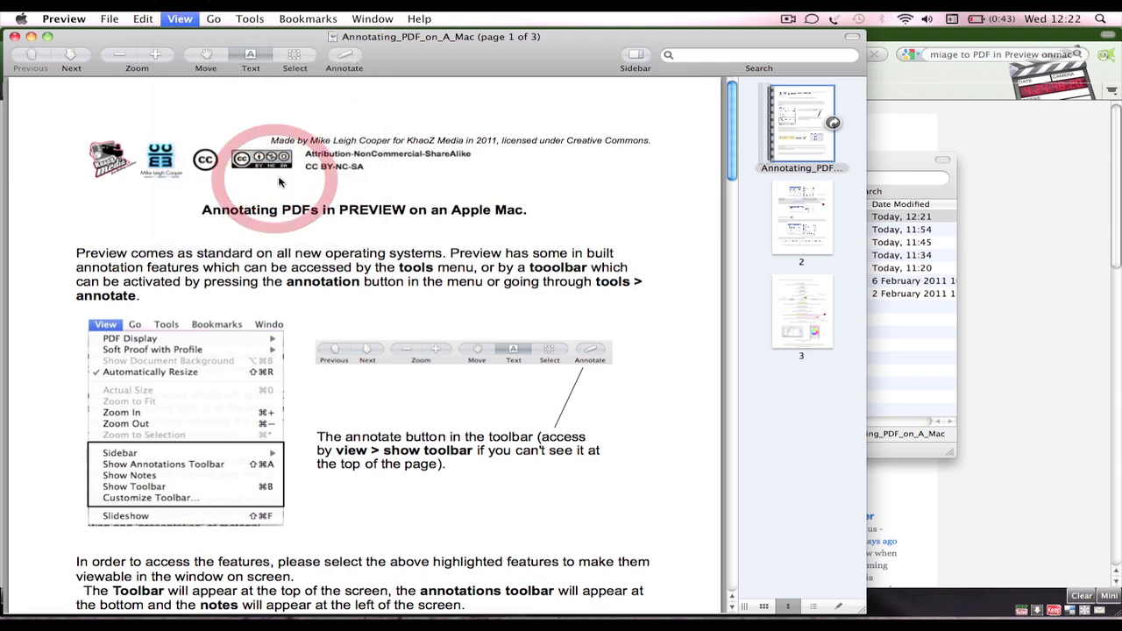
left_click(181, 17)
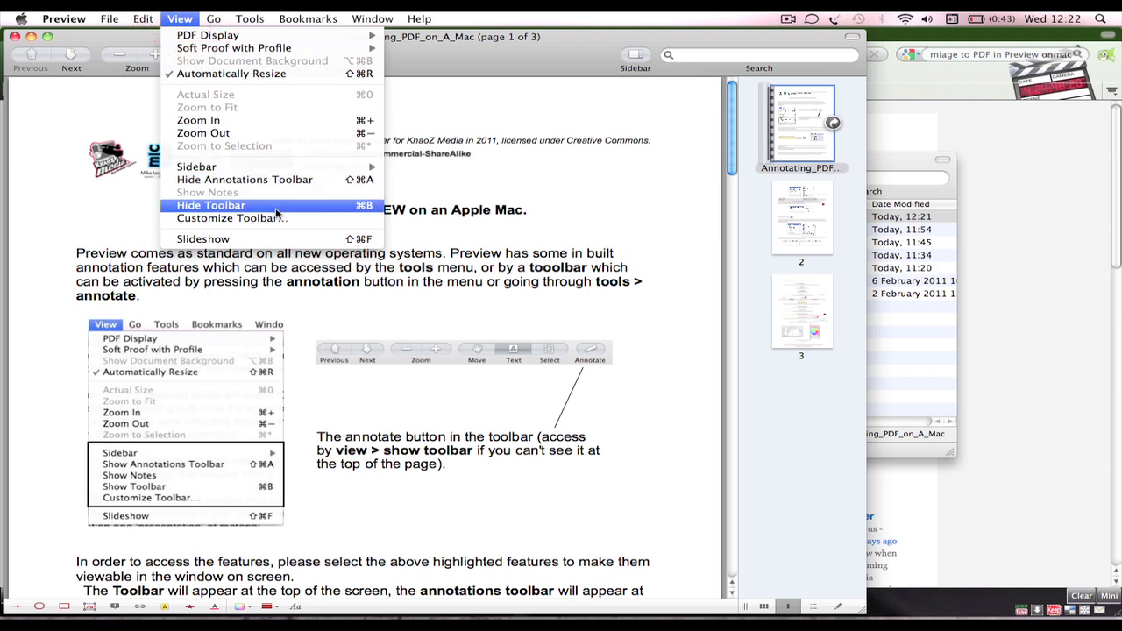
left_click(640, 198)
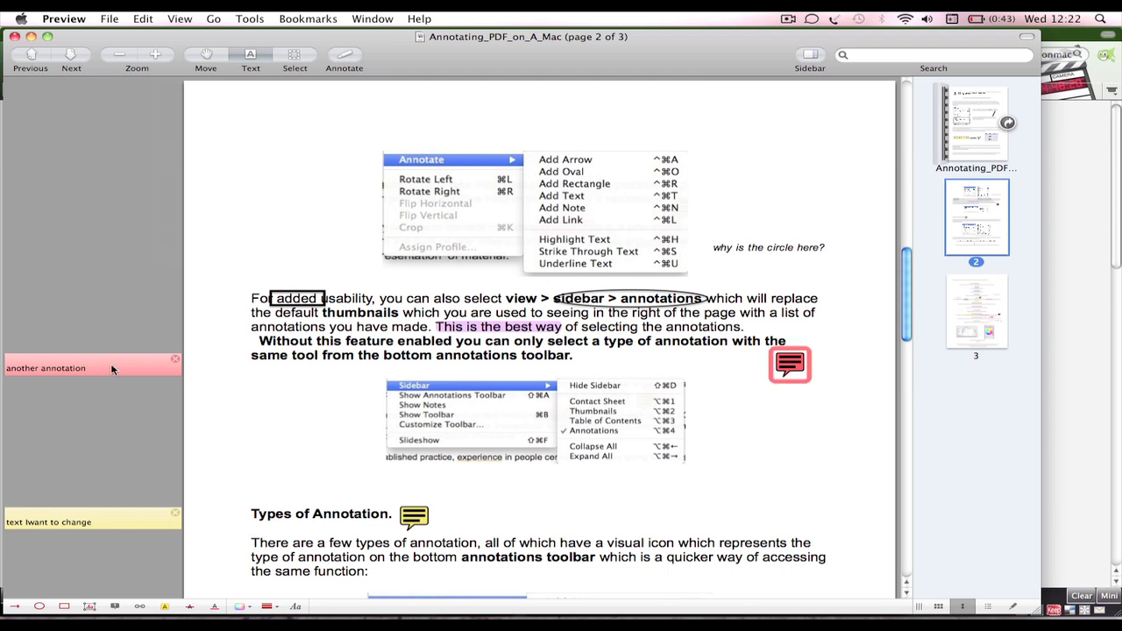
left_click(112, 368)
left_click(122, 364)
Step: Delete the red note icon on page 2, then open the 'text Iwant to change' note
left_click(788, 364)
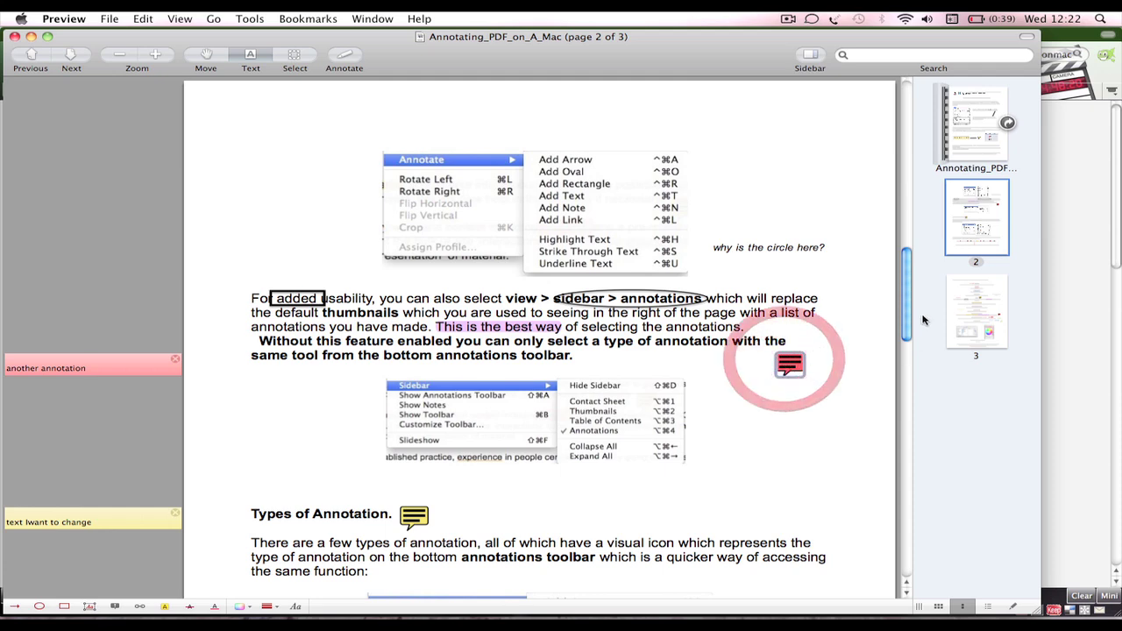
left_click_drag(912, 318, 909, 341)
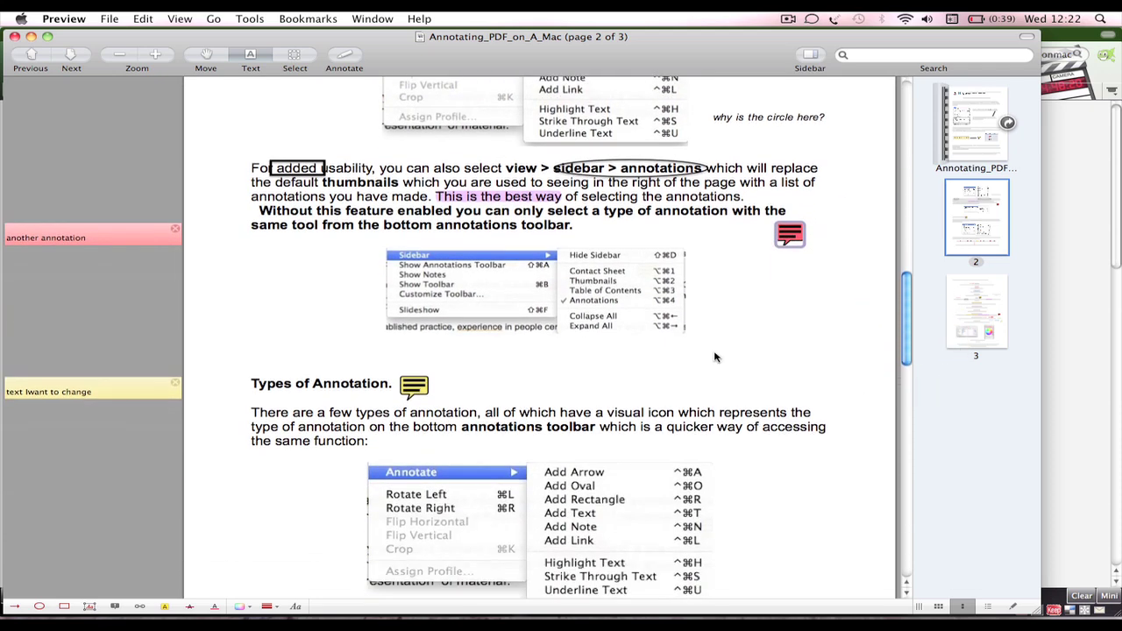
left_click(762, 304)
mouse_move(794, 243)
left_mouse_down()
mouse_move(736, 304)
mouse_move(765, 265)
left_mouse_up()
key("Delete")
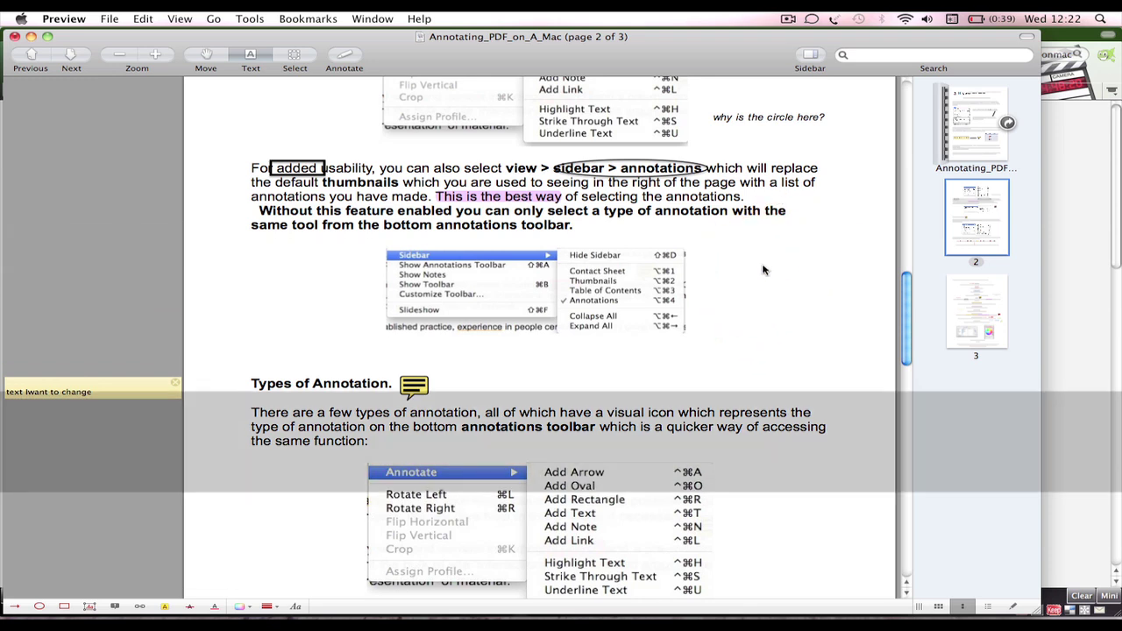
left_click(104, 387)
double_click(111, 377)
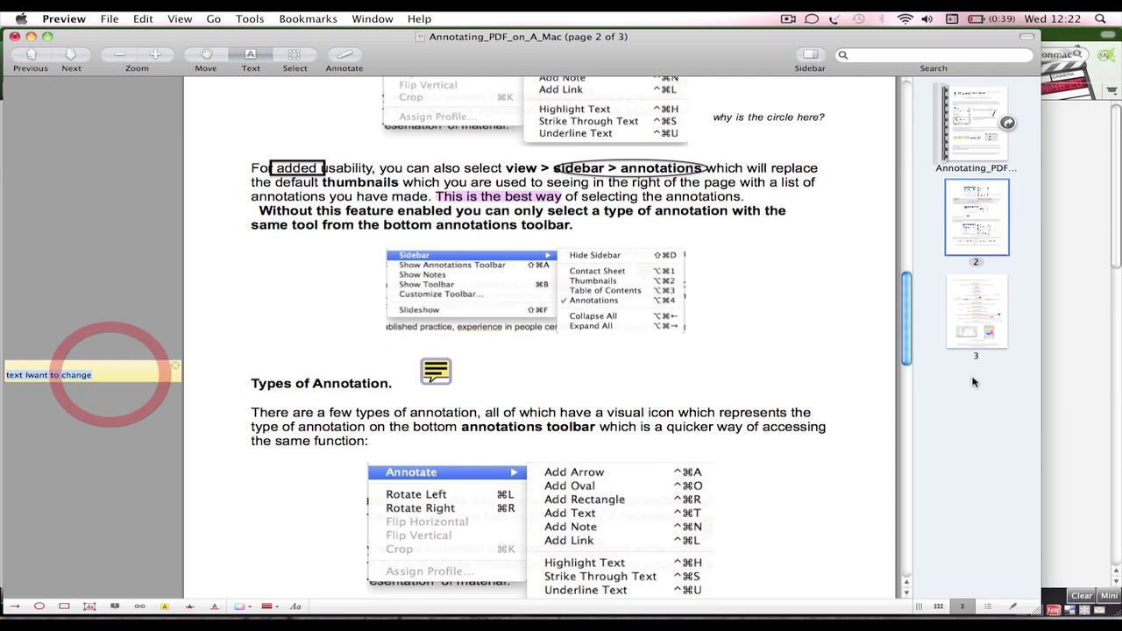
Step: Switch the sidebar to View > Sidebar > Annotations and select all annotations with Cmd-A
left_click(179, 17)
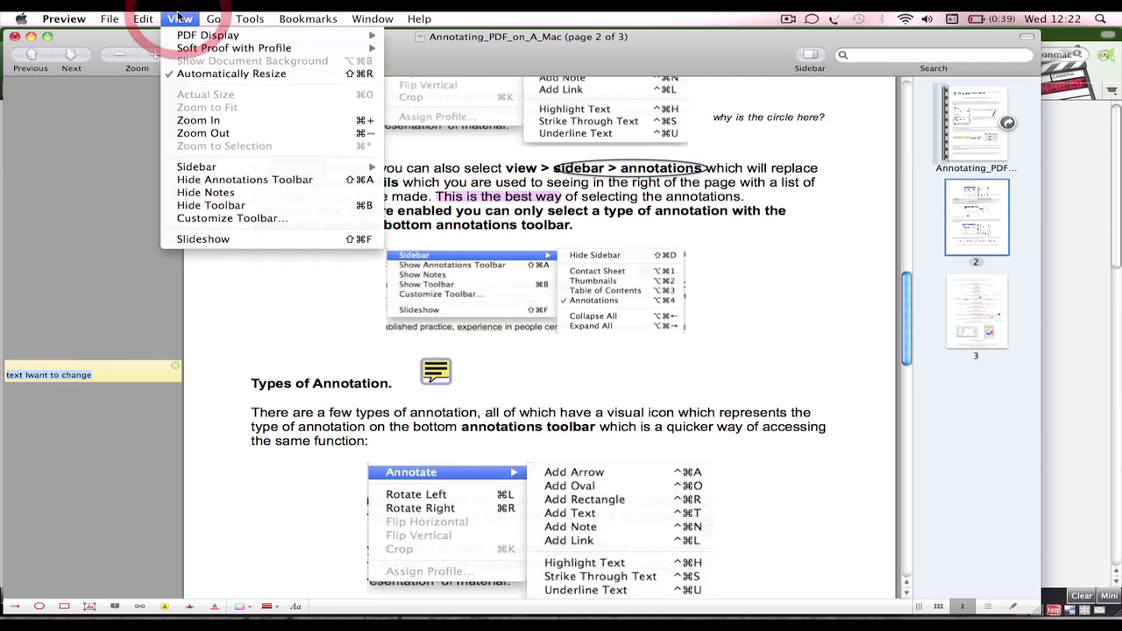
mouse_move(237, 18)
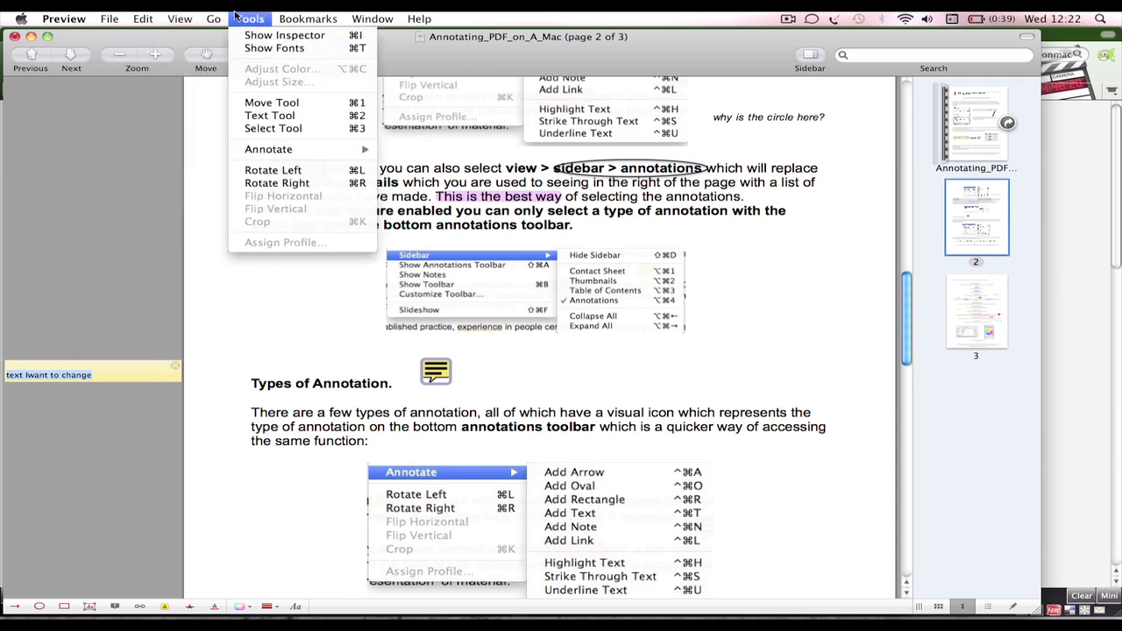
mouse_move(180, 18)
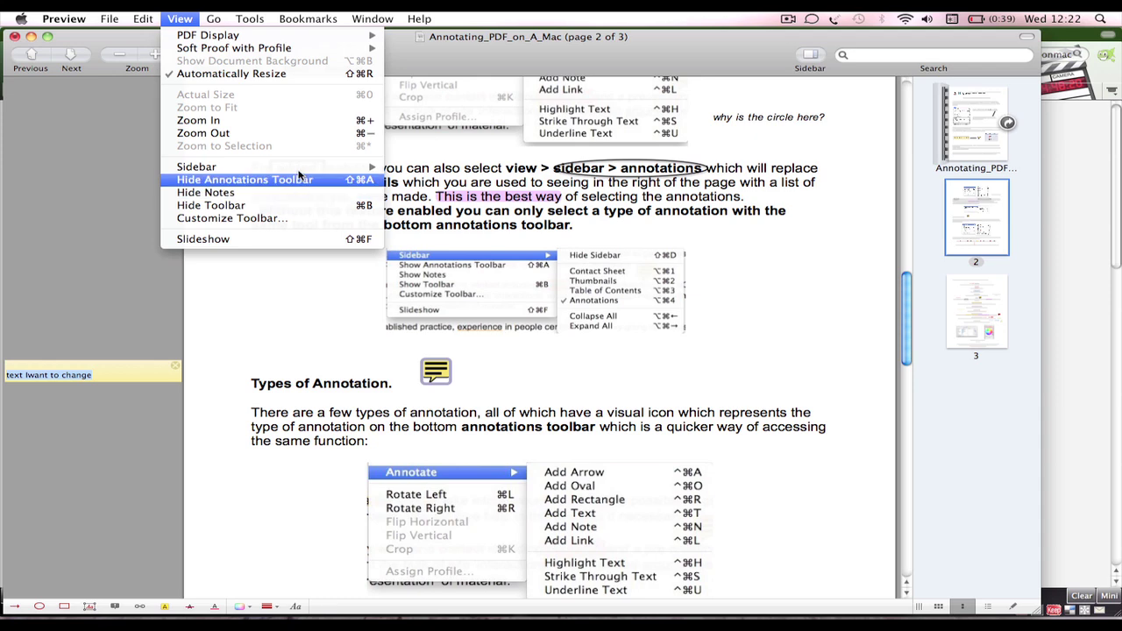
mouse_move(301, 171)
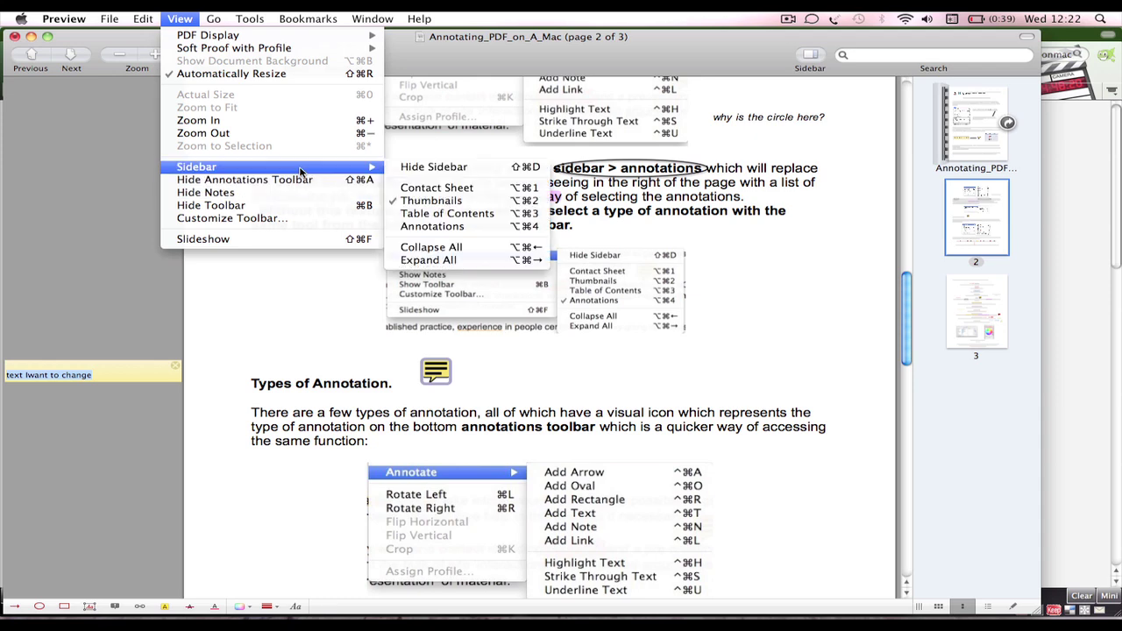
left_click(470, 226)
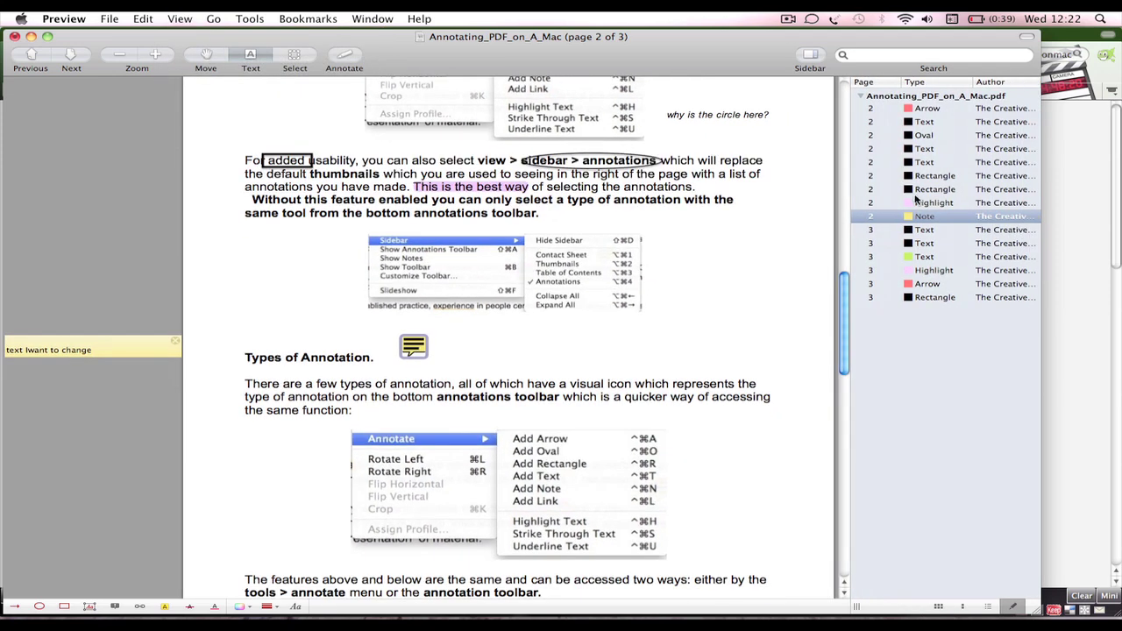
left_click(916, 180)
left_click(925, 109)
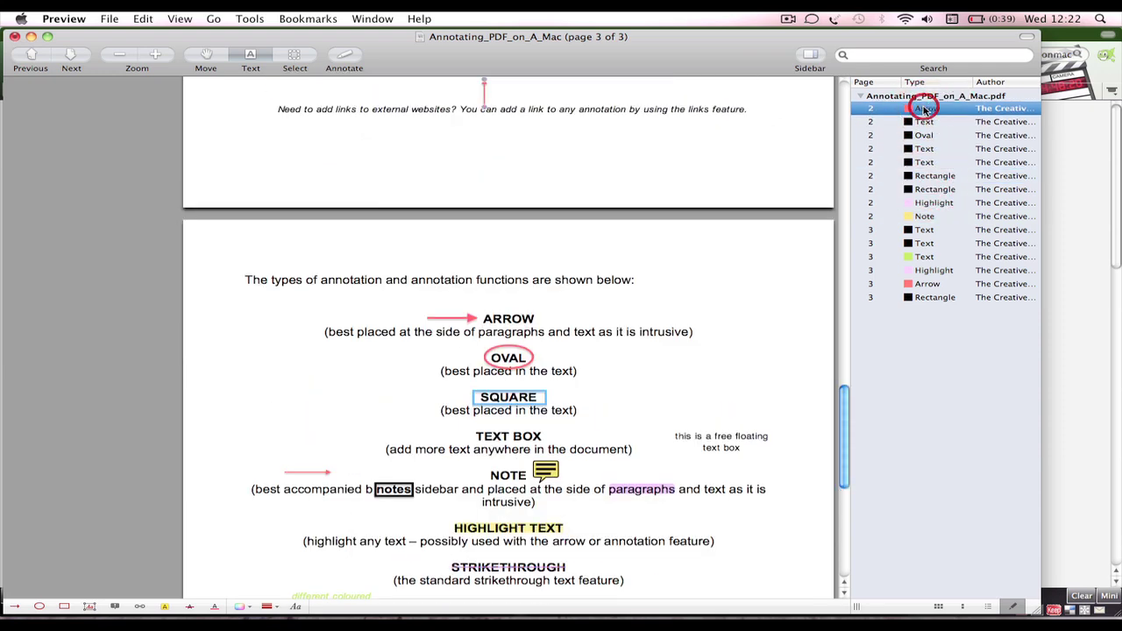
key("super+a")
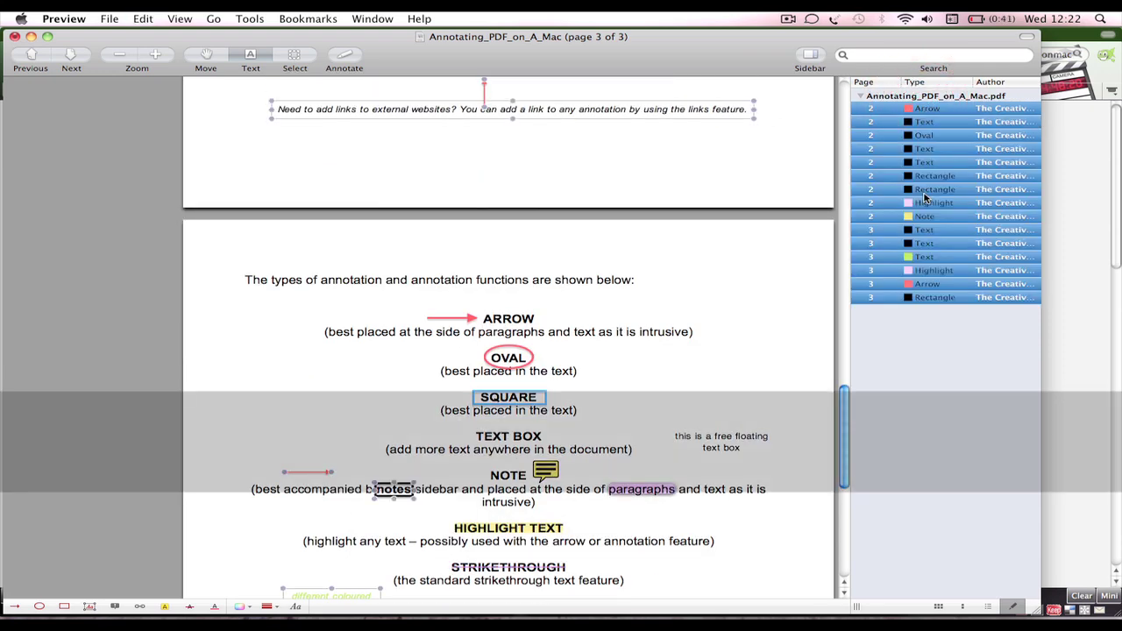
Step: Delete all selected annotations and scroll through the pages to check the result
key("Delete")
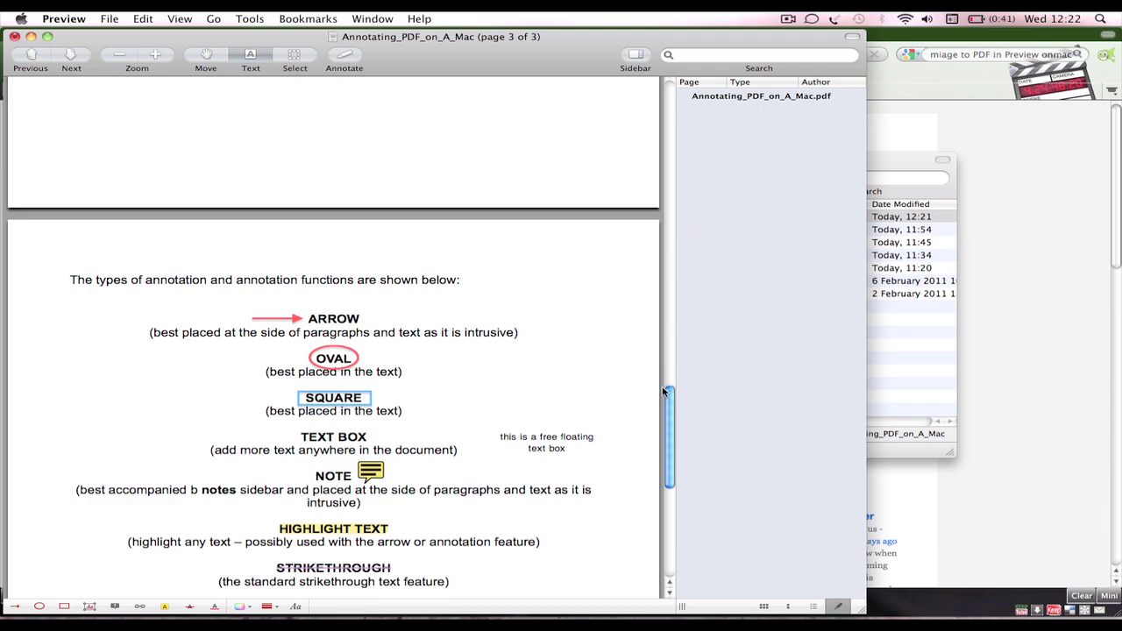
mouse_move(671, 426)
left_mouse_down()
mouse_move(689, 538)
mouse_move(646, 288)
mouse_move(684, 145)
left_mouse_up()
left_click(344, 521)
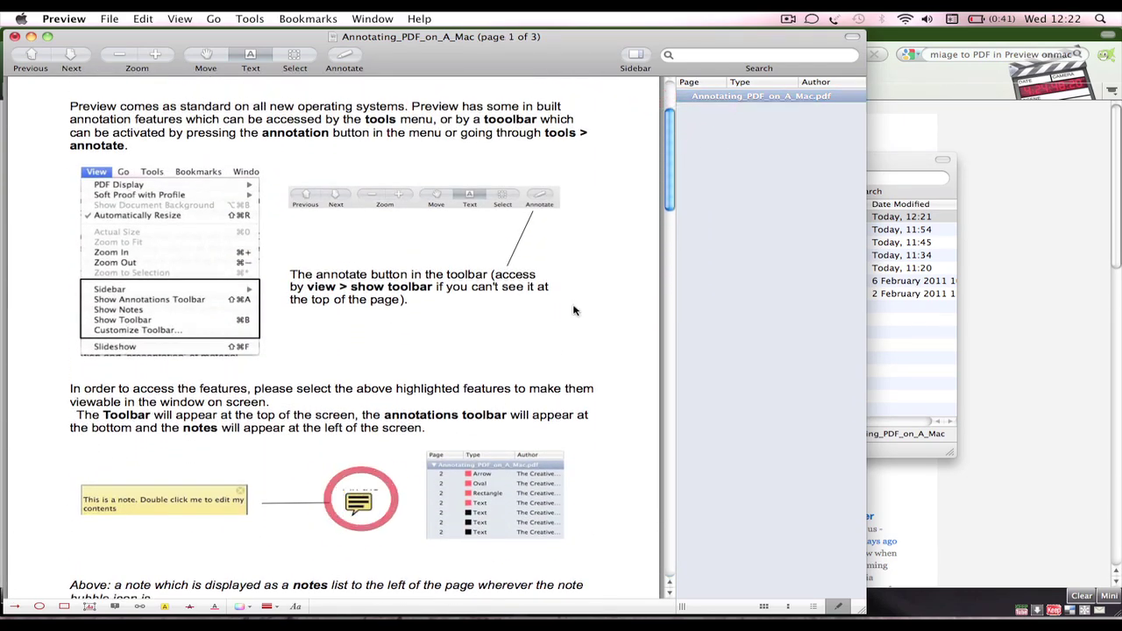
left_click_drag(672, 112, 670, 500)
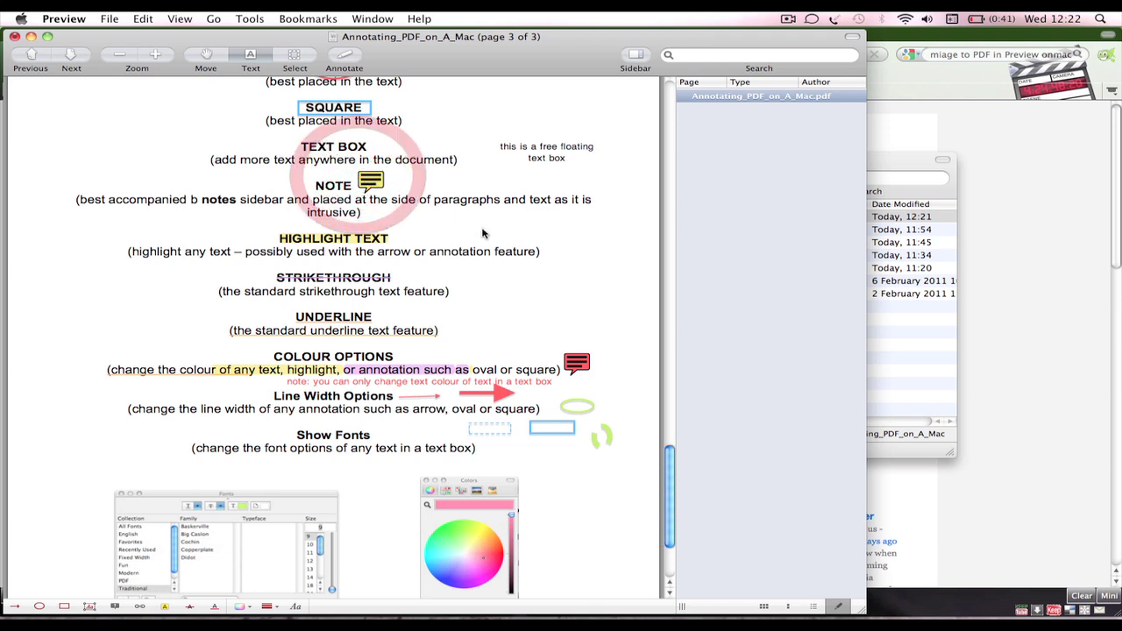
left_click(355, 238)
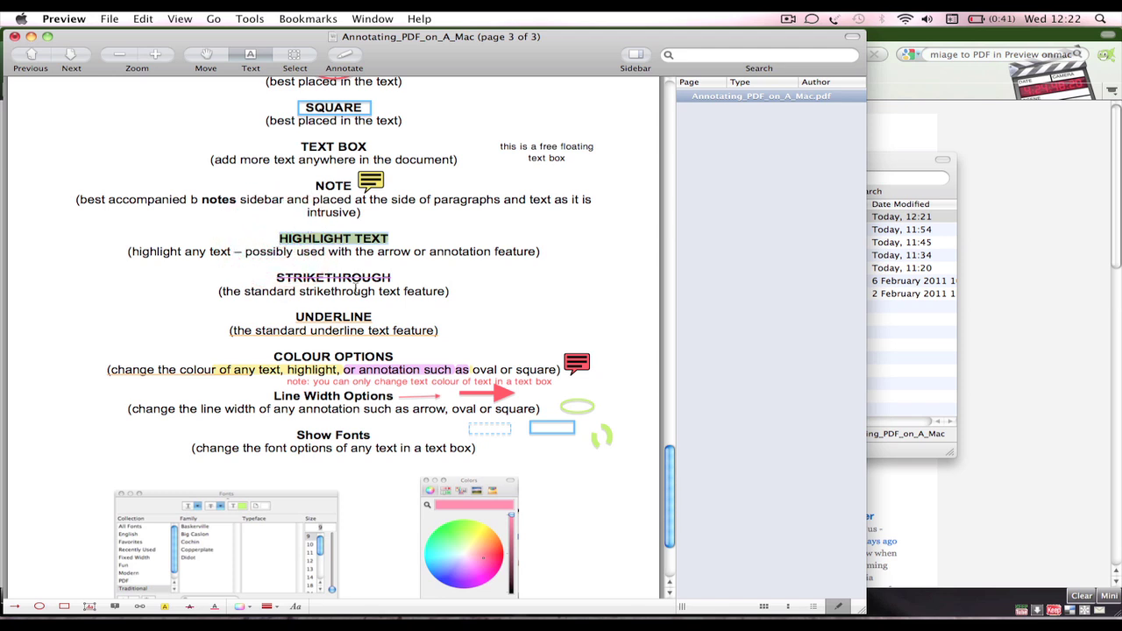
left_click(579, 362)
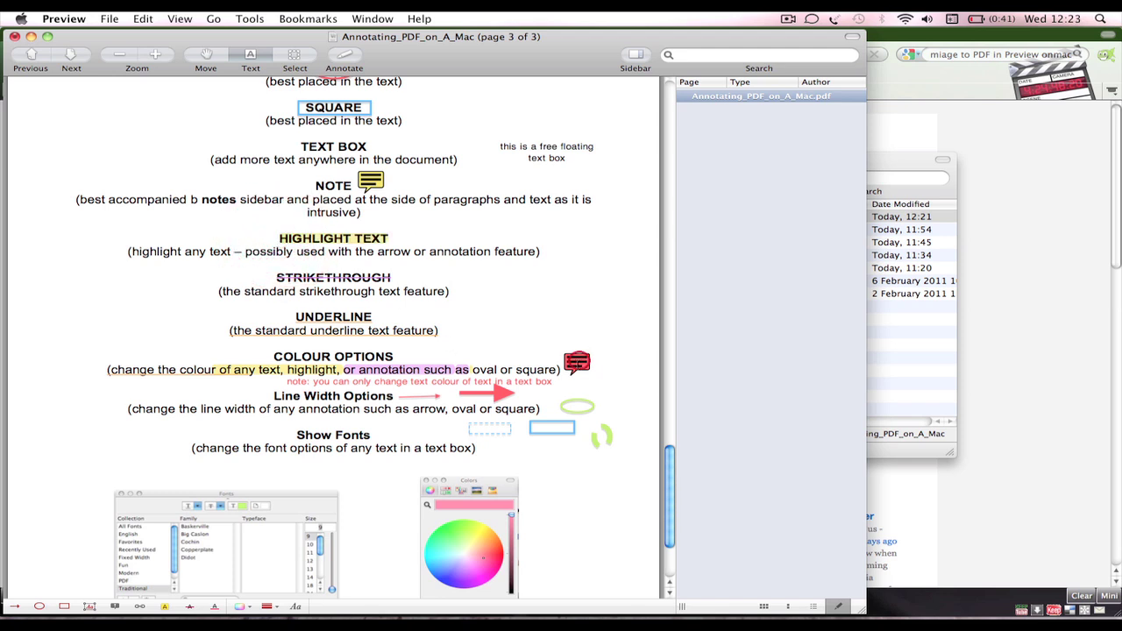
left_click(474, 391)
left_click(528, 391)
left_click(438, 392)
left_click(520, 402)
left_click(601, 384)
left_click(599, 375)
left_click_drag(428, 372, 170, 367)
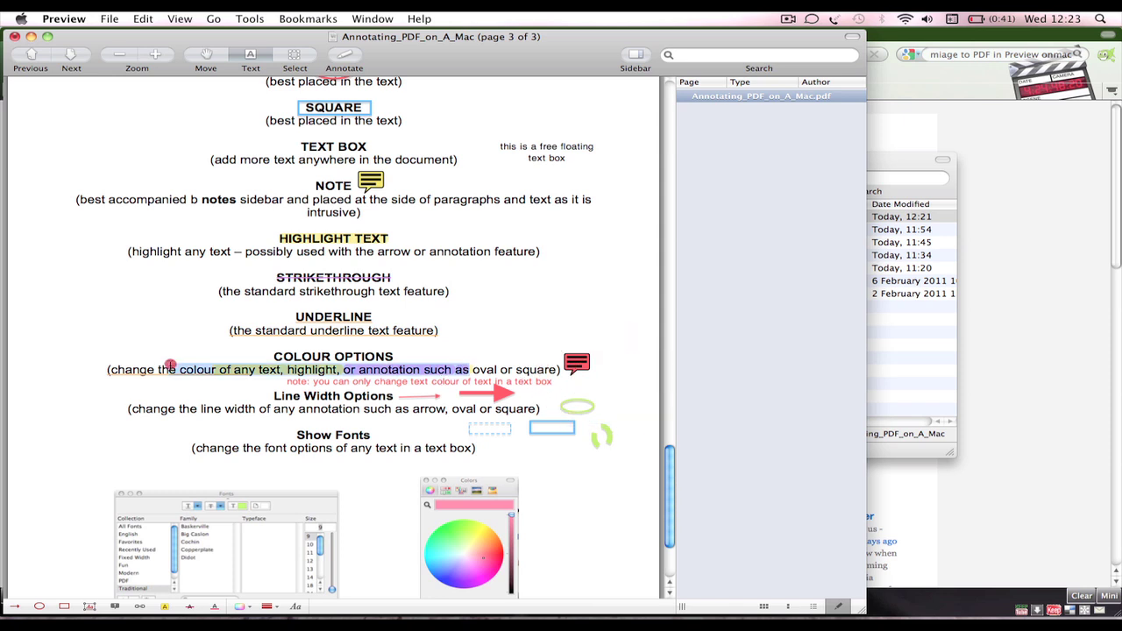
left_click(279, 363)
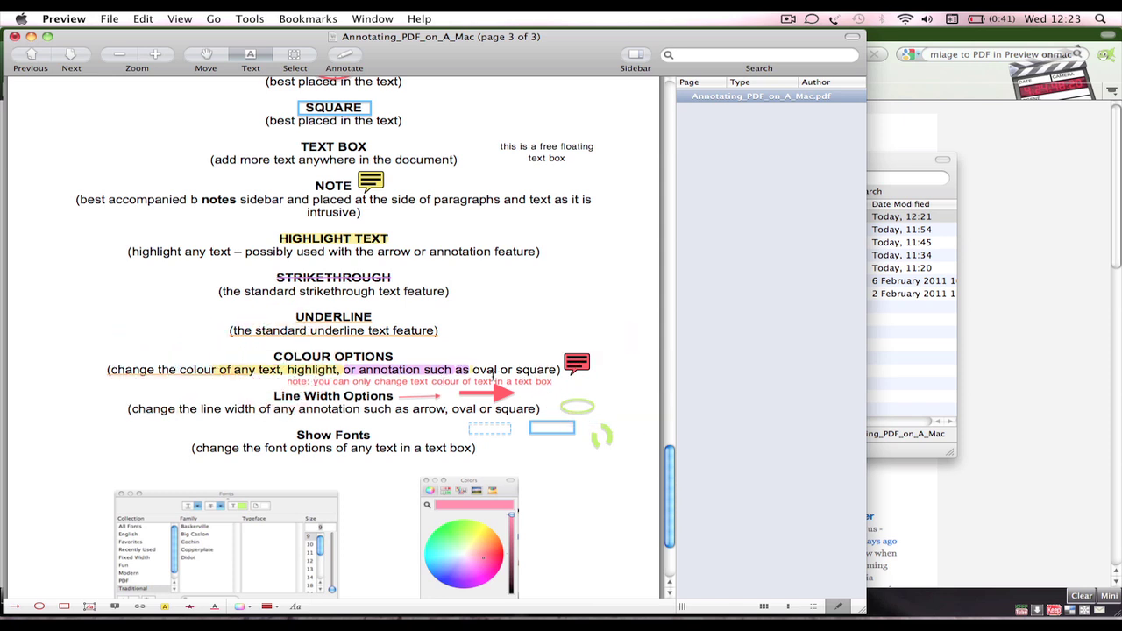
left_click_drag(471, 363, 287, 371)
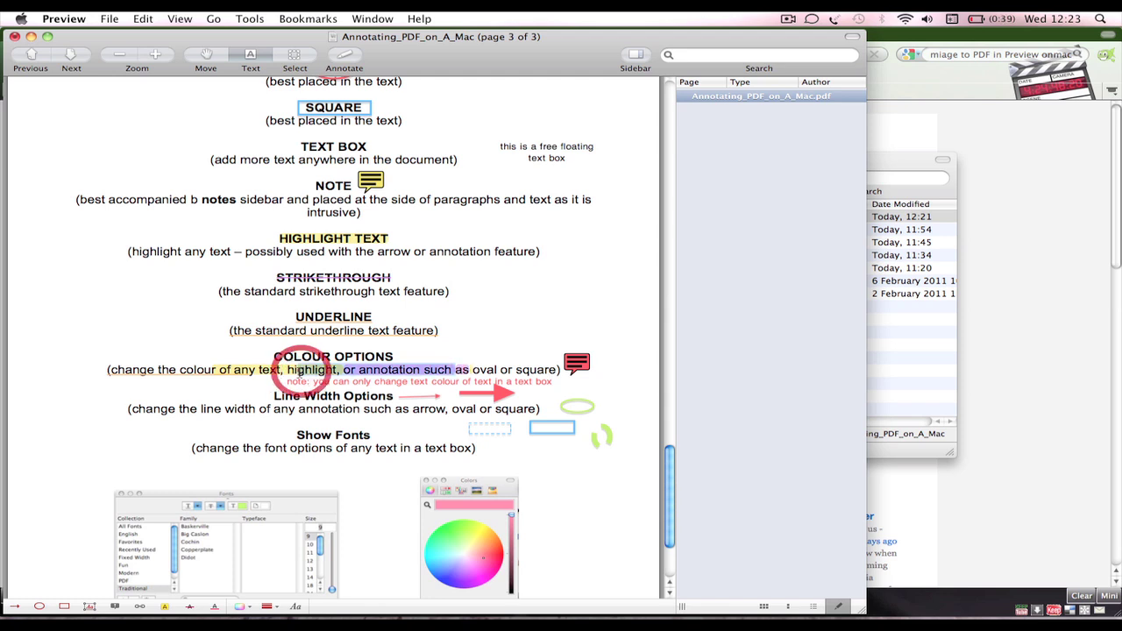
left_click_drag(576, 360, 599, 387)
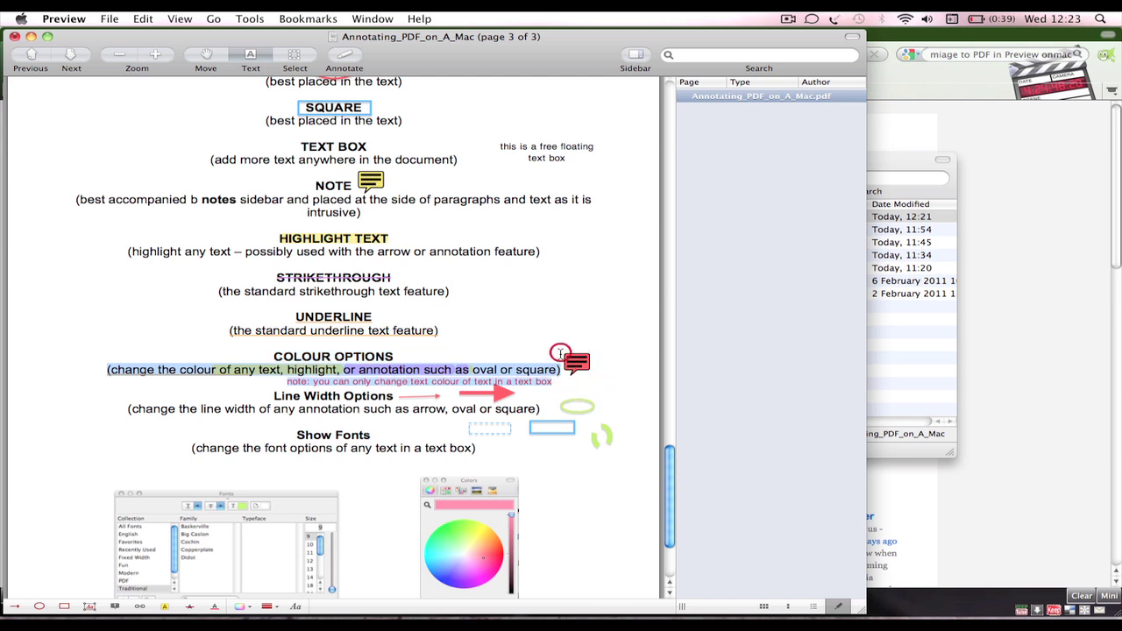
left_click(565, 367)
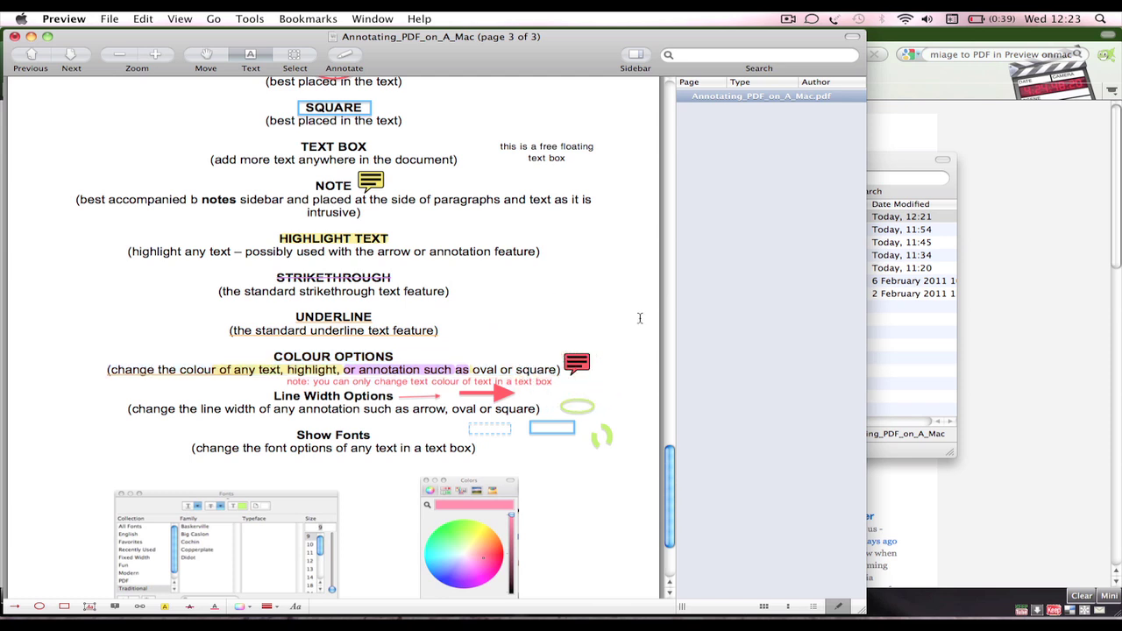
left_click_drag(668, 481, 649, 18)
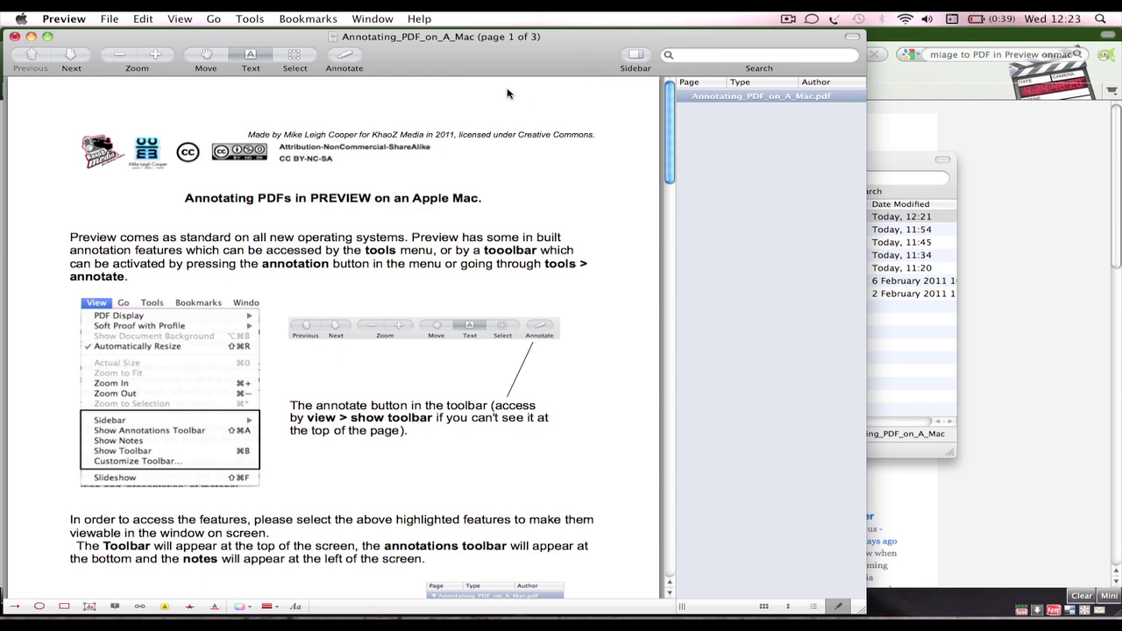
Step: Quit Preview with Don't Save and close the Desktop Finder window, leaving Firefox's KhaoZ Media page
key("super+q")
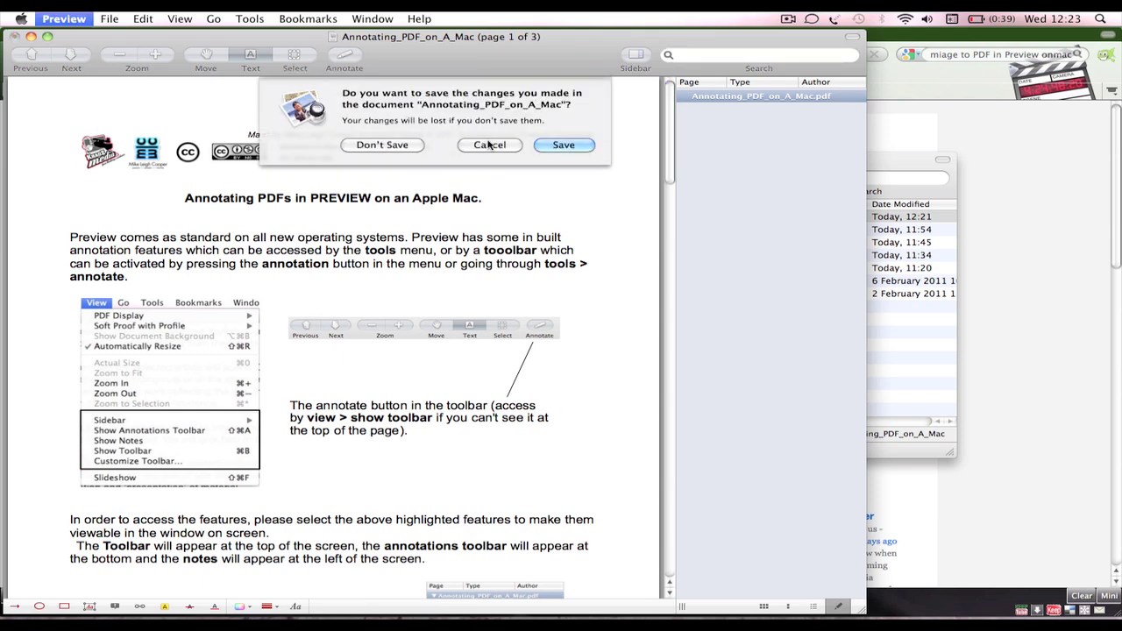
left_click(400, 146)
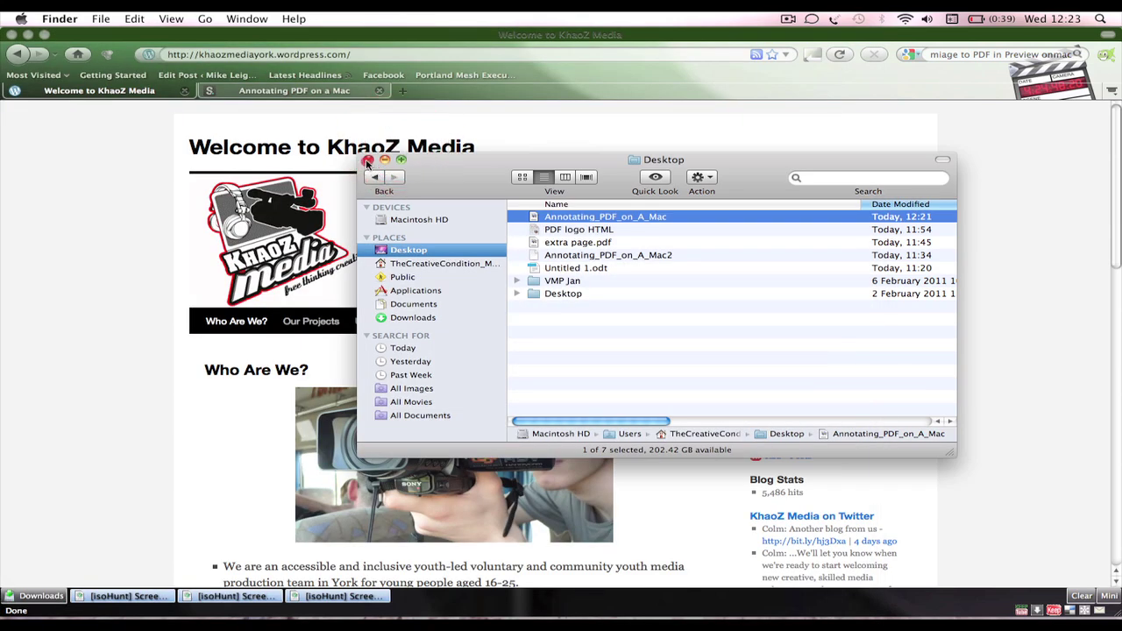
left_click(368, 161)
scroll(218, 275, "down", 5)
scroll(214, 263, "up", 5)
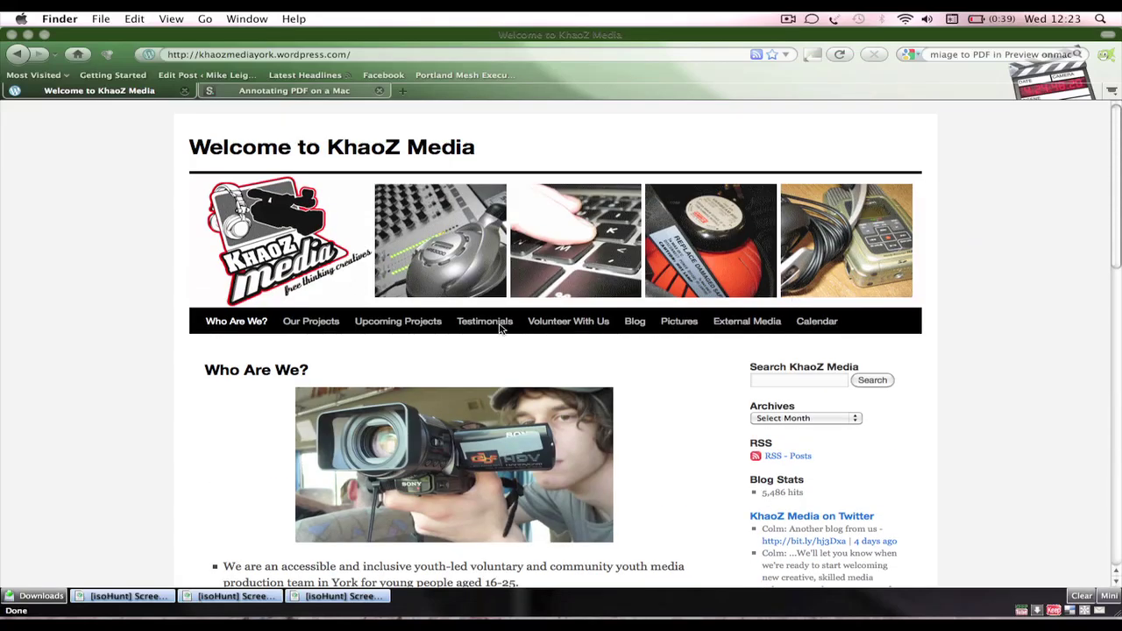
scroll(661, 337, "down", 5)
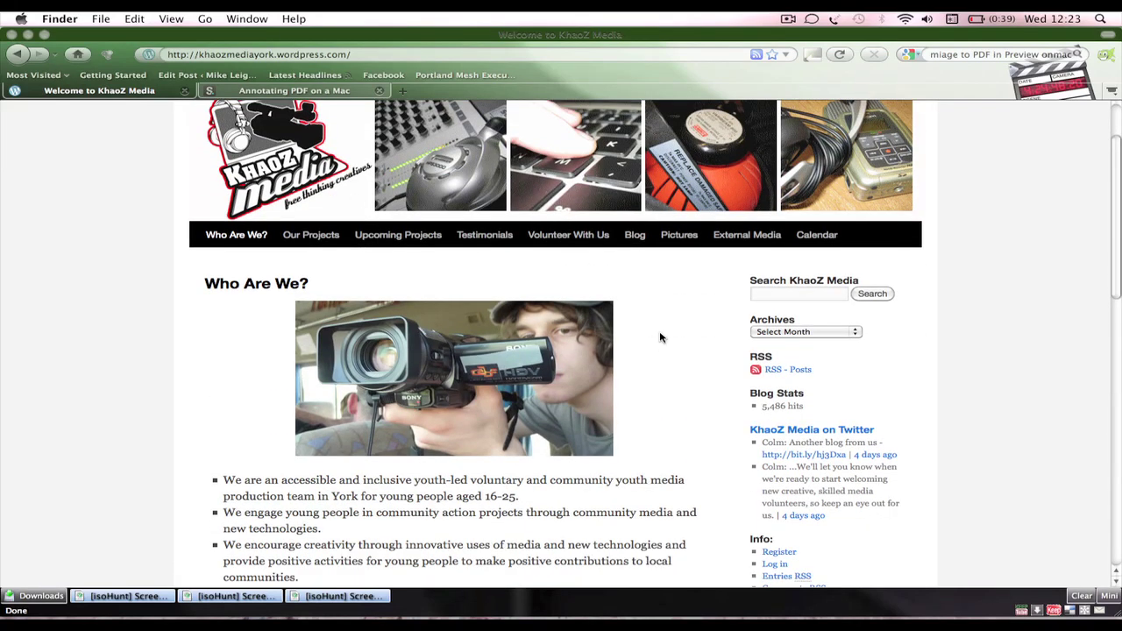
scroll(759, 358, "down", 8)
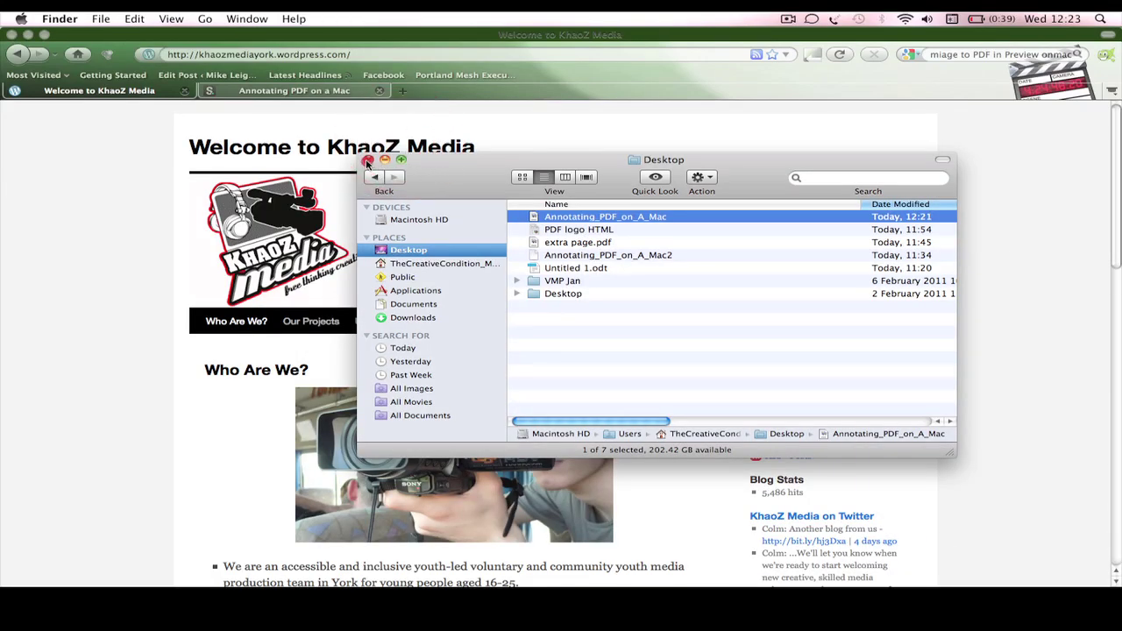
left_click(369, 160)
scroll(218, 274, "down", 4)
scroll(220, 263, "up", 4)
scroll(351, 316, "down", 1)
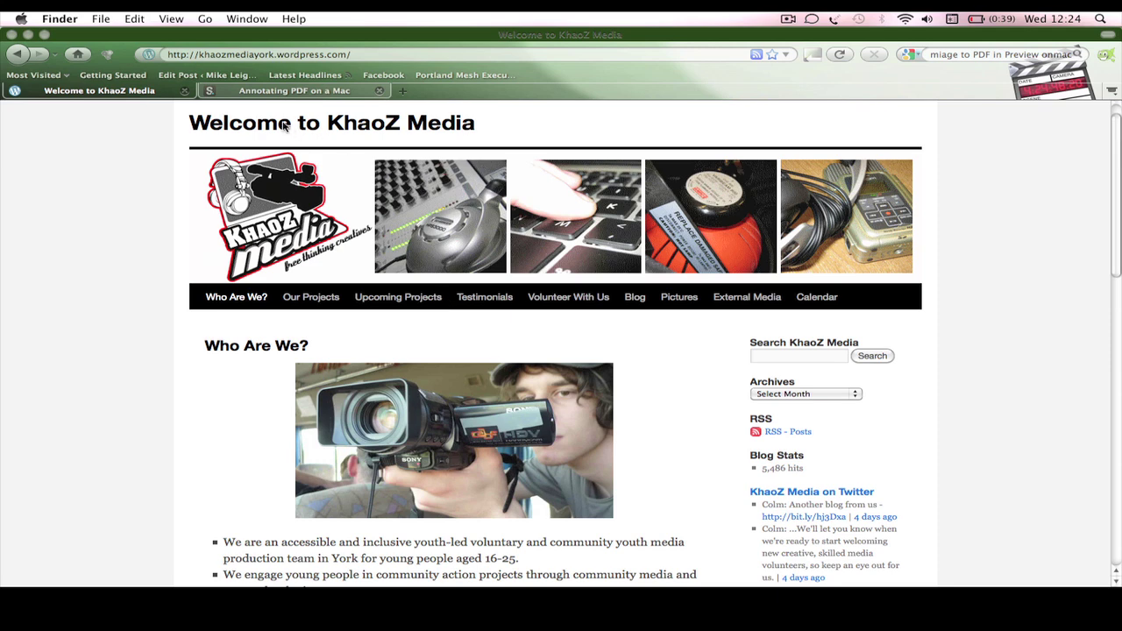
Step: Load opensourcemac.org in Firefox from the 'open' address-bar suggestion
left_click(289, 68)
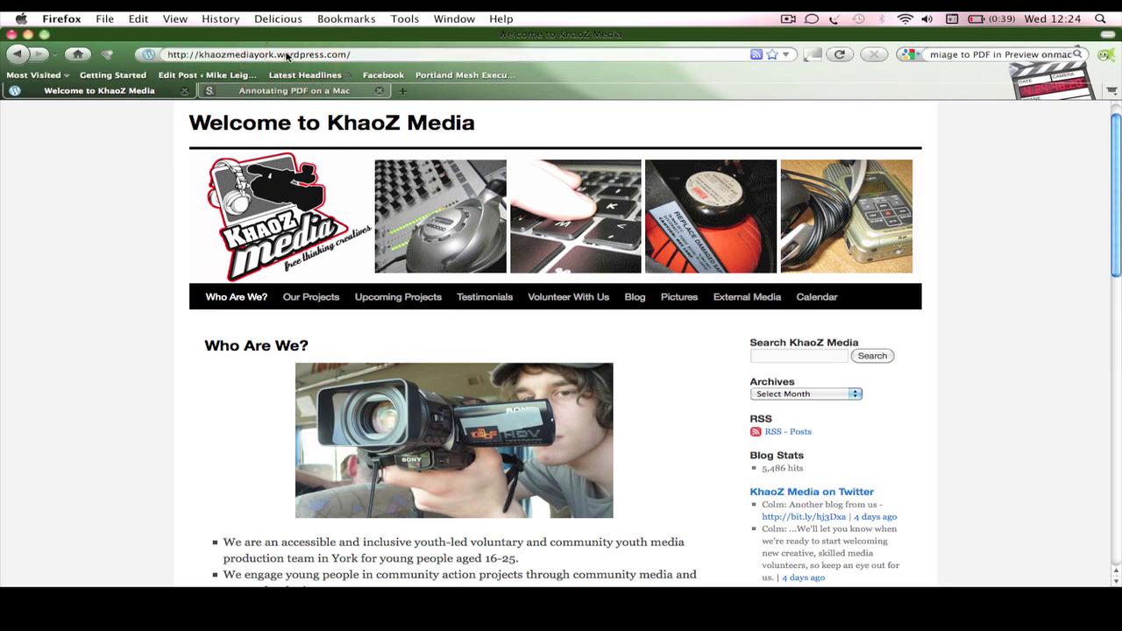
left_click(287, 55)
type("open")
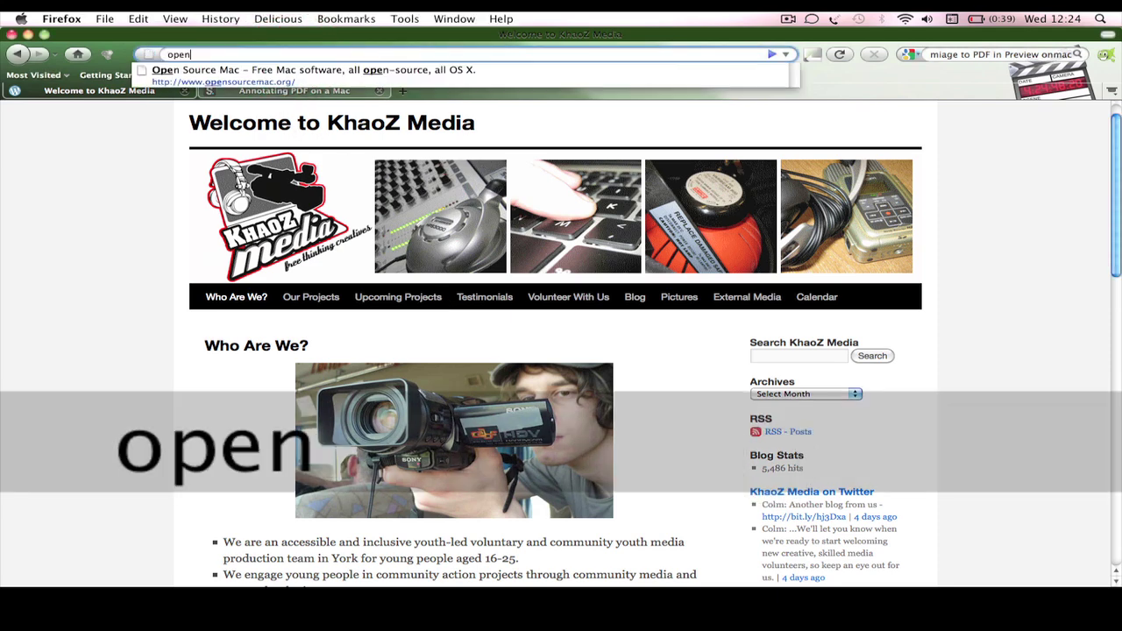
key("Down")
key("Return")
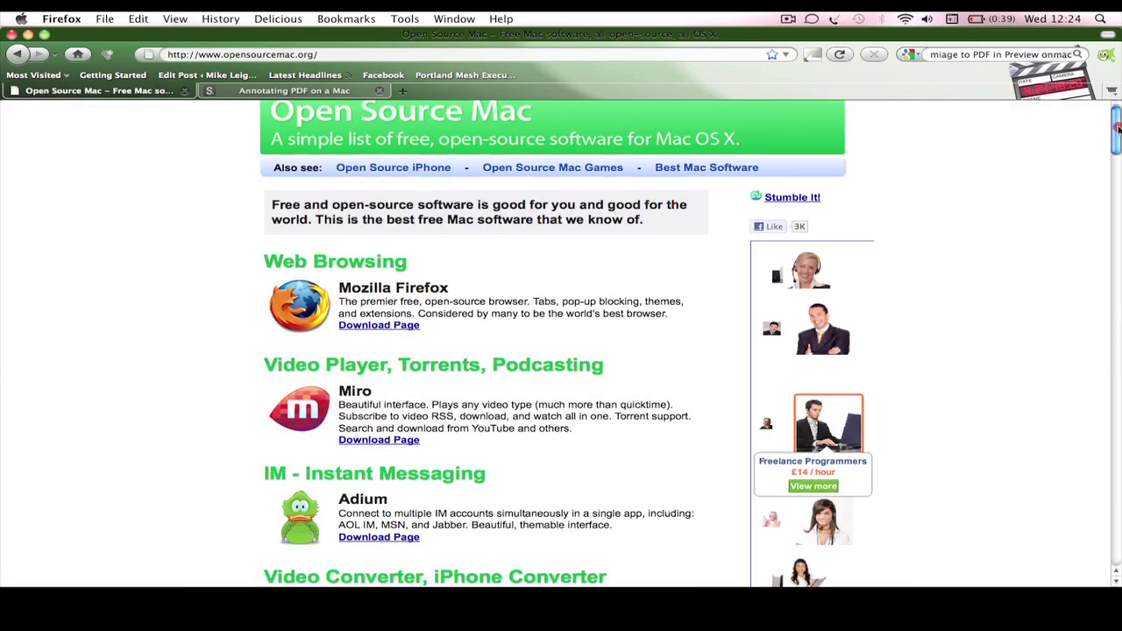
Step: Scroll down to the Graphics, Photo, Publishing listing showing Formulate Pro
left_click_drag(1112, 116, 1118, 174)
scroll(970, 292, "down", 8)
scroll(965, 296, "down", 12)
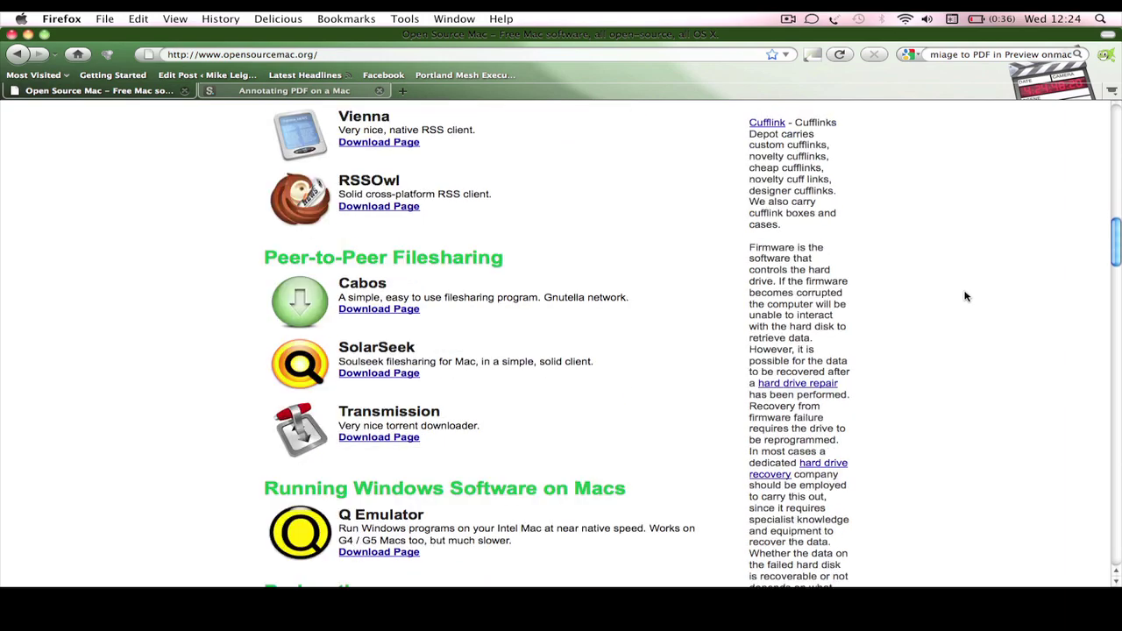
scroll(855, 305, "down", 12)
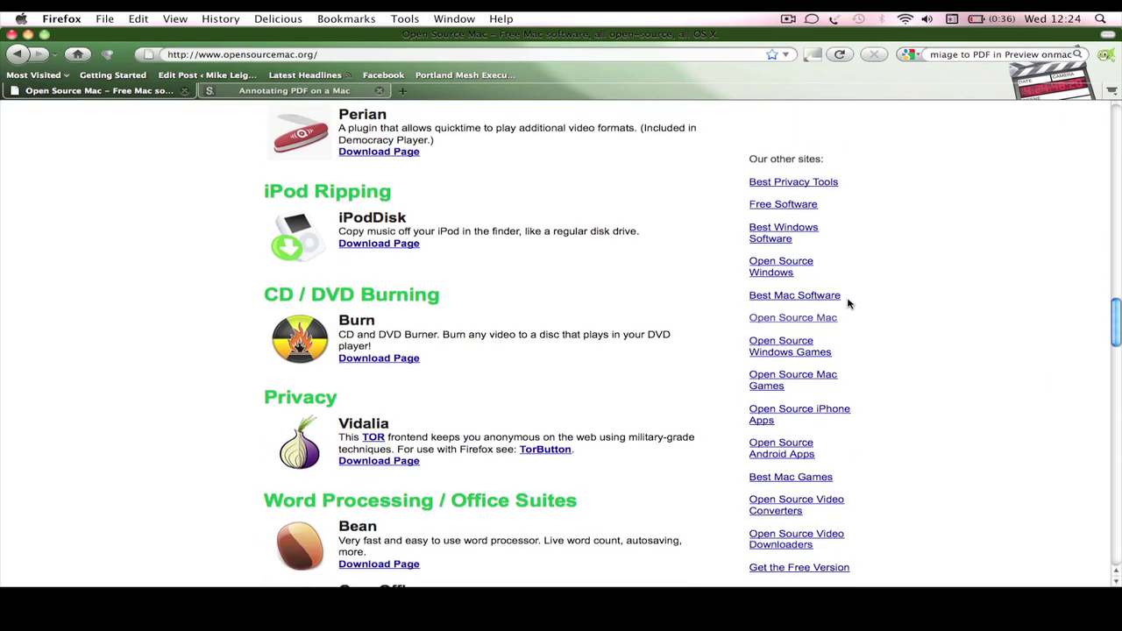
scroll(850, 304, "down", 6)
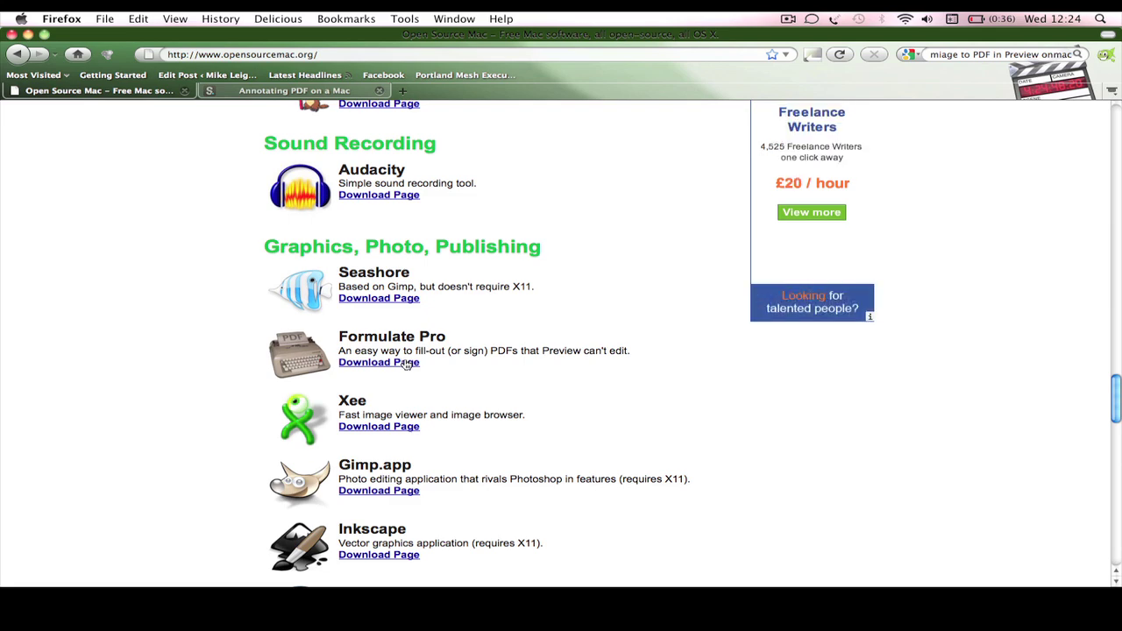
key("super+Tab")
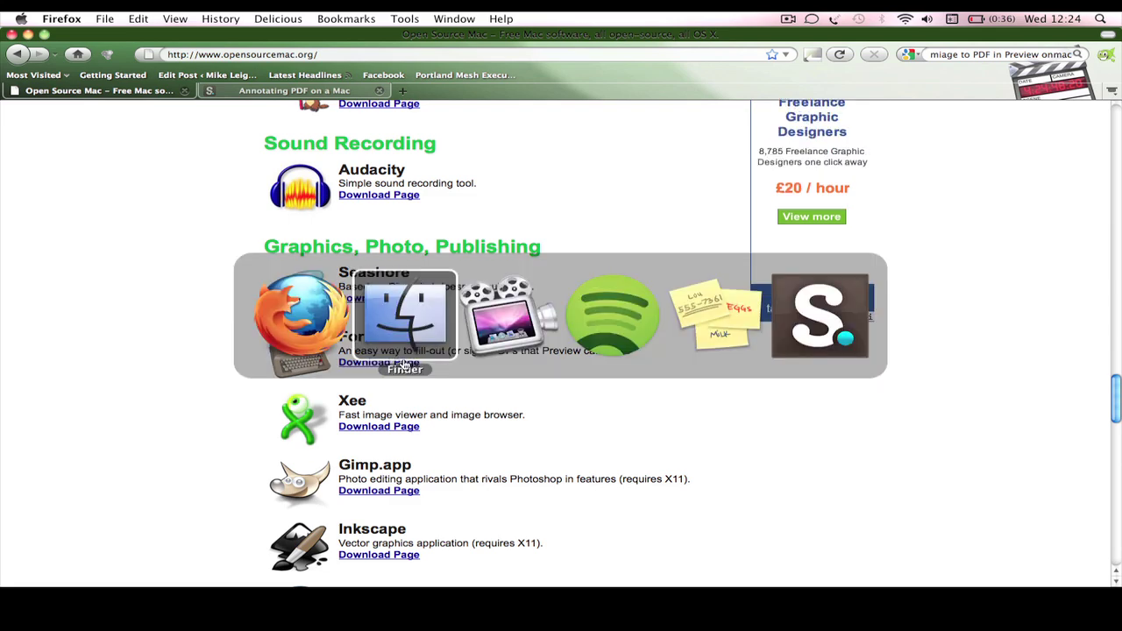
Step: Open Annotating_PDF_on_A_Mac from the Finder Desktop with Open With > FormulatePro
left_click(405, 316)
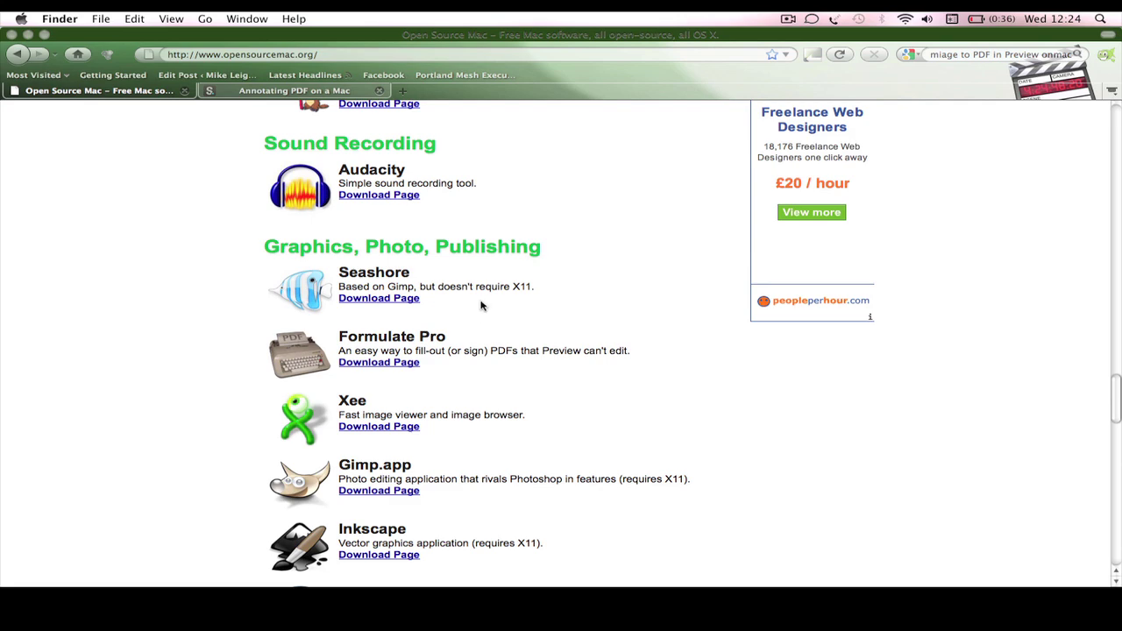
key("super+Tab")
left_click(304, 314)
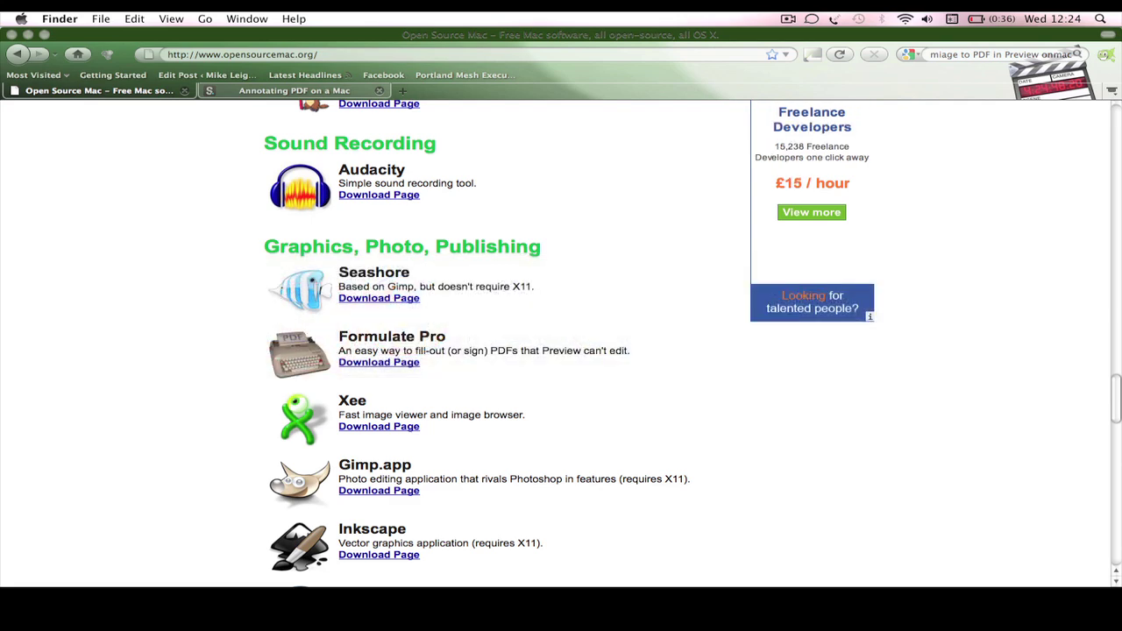
left_click(20, 568)
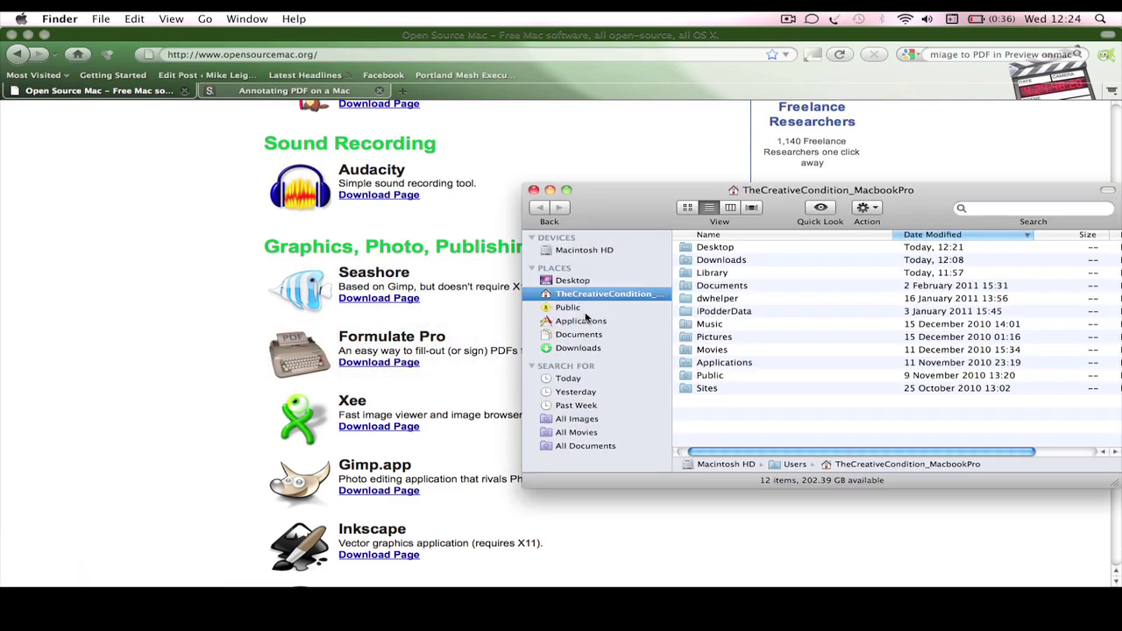
left_click(588, 282)
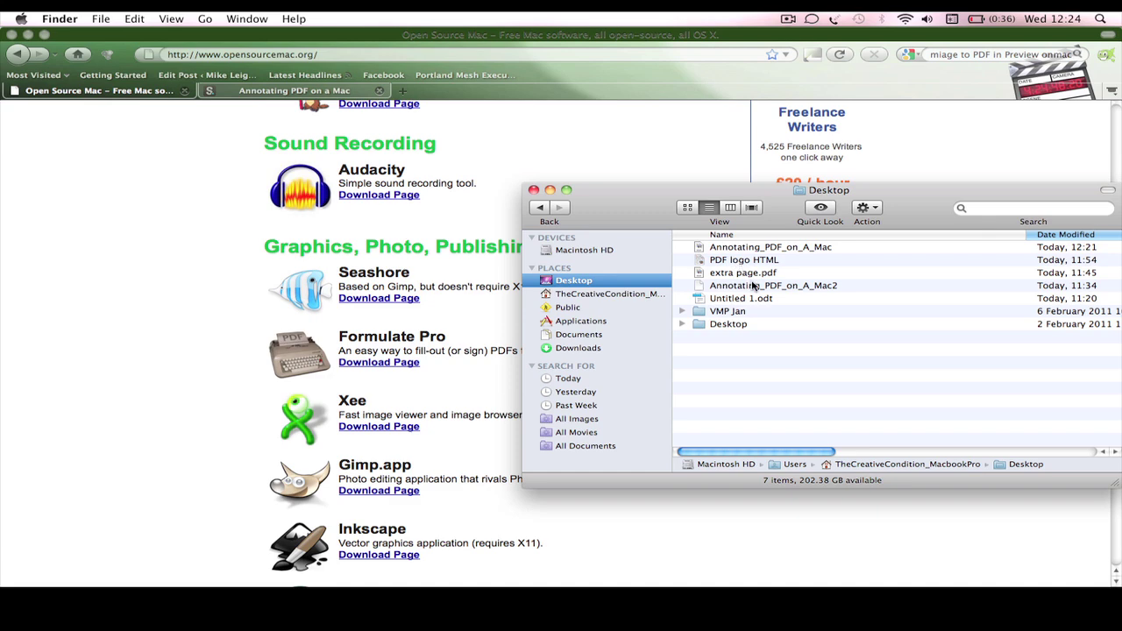
right_click(766, 249)
mouse_move(814, 272)
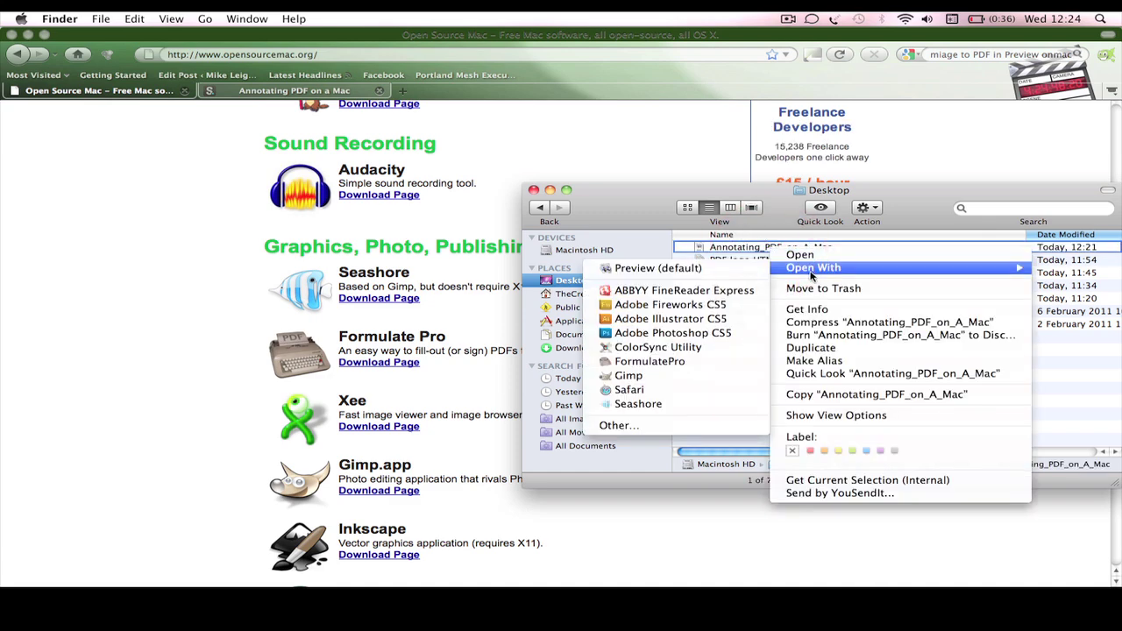
left_click(677, 363)
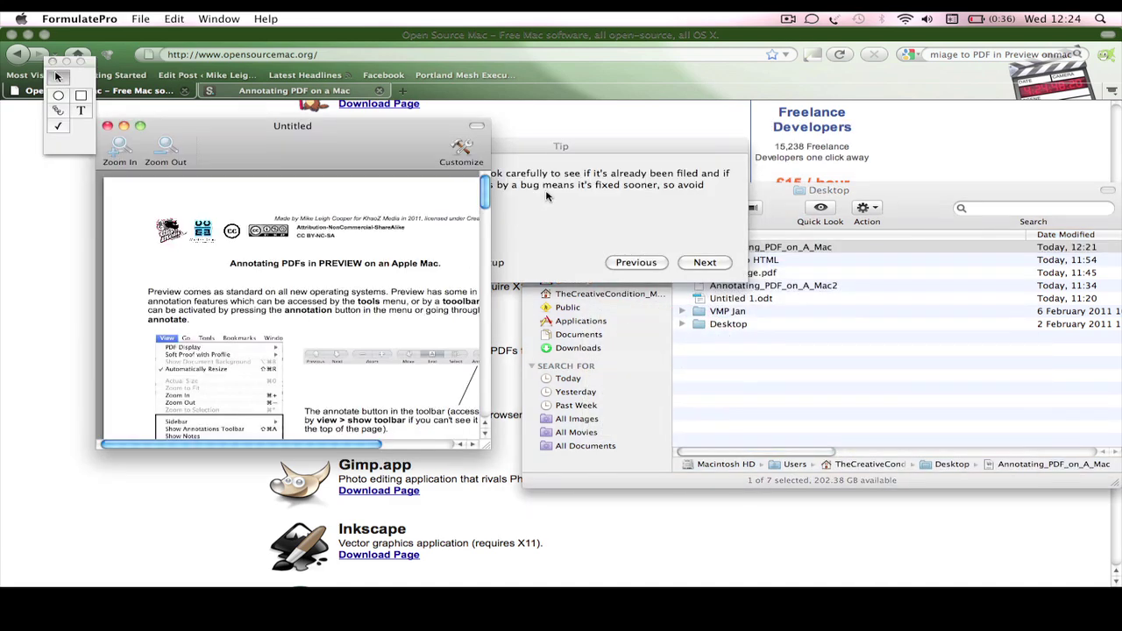
Step: Dismiss the Tip window, maximise the document window and scroll down the page
left_click(549, 187)
left_click(387, 147)
left_click(134, 126)
scroll(303, 331, "down", 3)
scroll(303, 331, "down", 3)
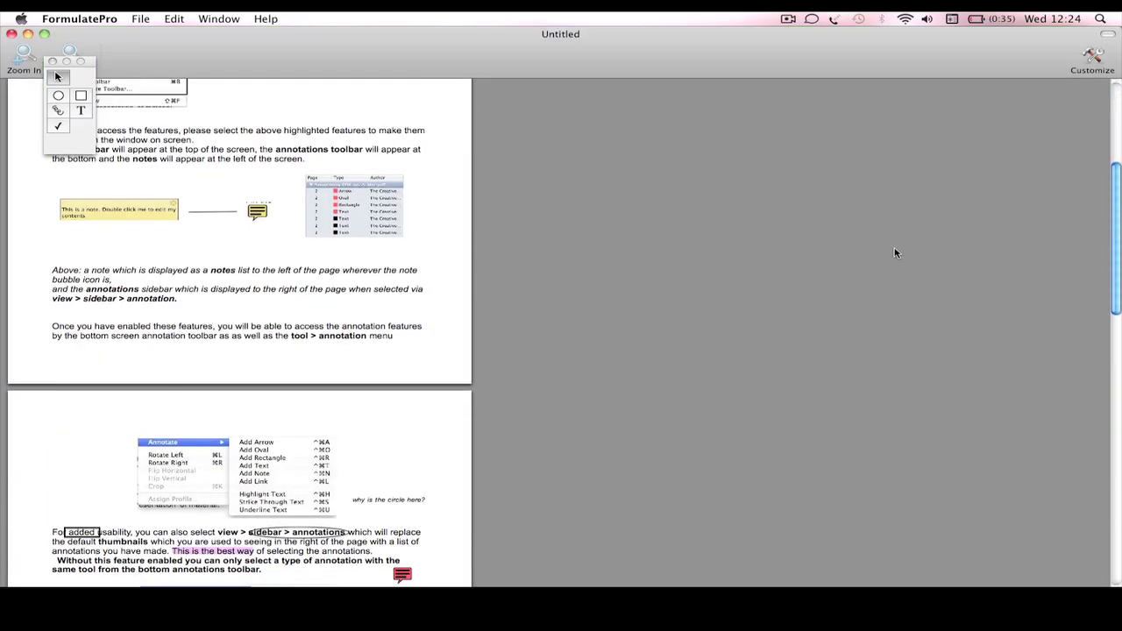
mouse_move(1103, 186)
left_mouse_down()
mouse_move(1113, 225)
mouse_move(1102, 400)
left_mouse_up()
scroll(307, 334, "down", 3)
scroll(294, 329, "down", 1)
Step: Add a text box reading 'lajdhoausg' beside the Oval line
left_click(81, 109)
left_click(347, 150)
type("lajdhoausg")
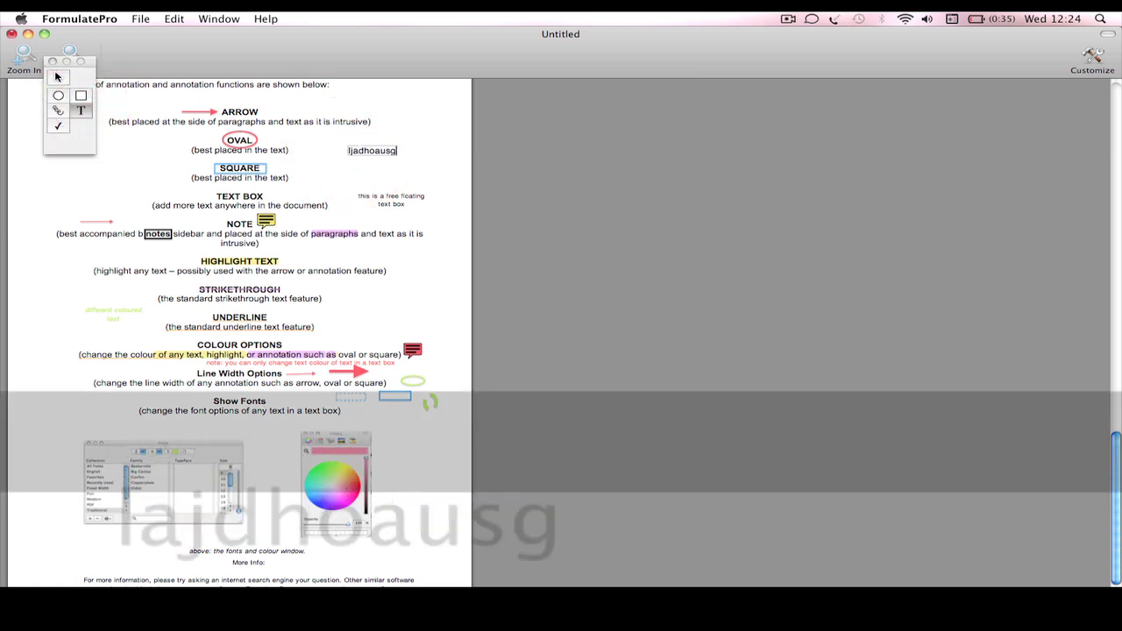
Step: Draw a rectangle and a tall thin oval, then place a cross mark right of the NOTE paragraph
left_click(81, 95)
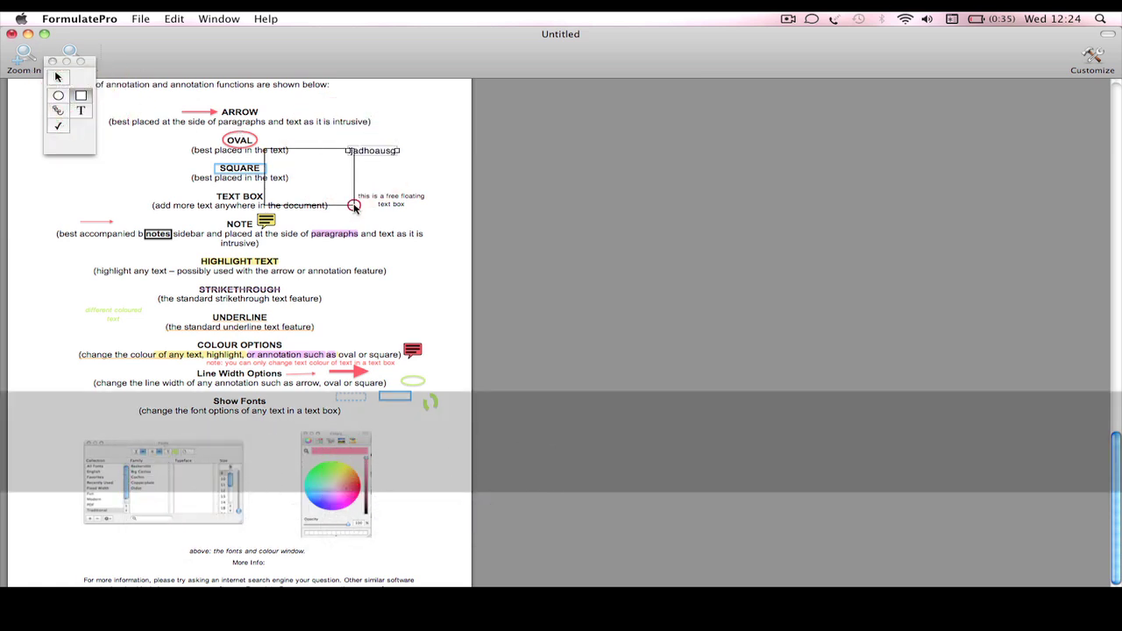
left_click_drag(264, 149, 354, 206)
left_click(58, 96)
mouse_move(184, 118)
left_mouse_down()
mouse_move(202, 159)
mouse_move(157, 250)
mouse_move(180, 270)
left_mouse_up()
left_click(58, 110)
left_click(57, 125)
left_click(385, 251)
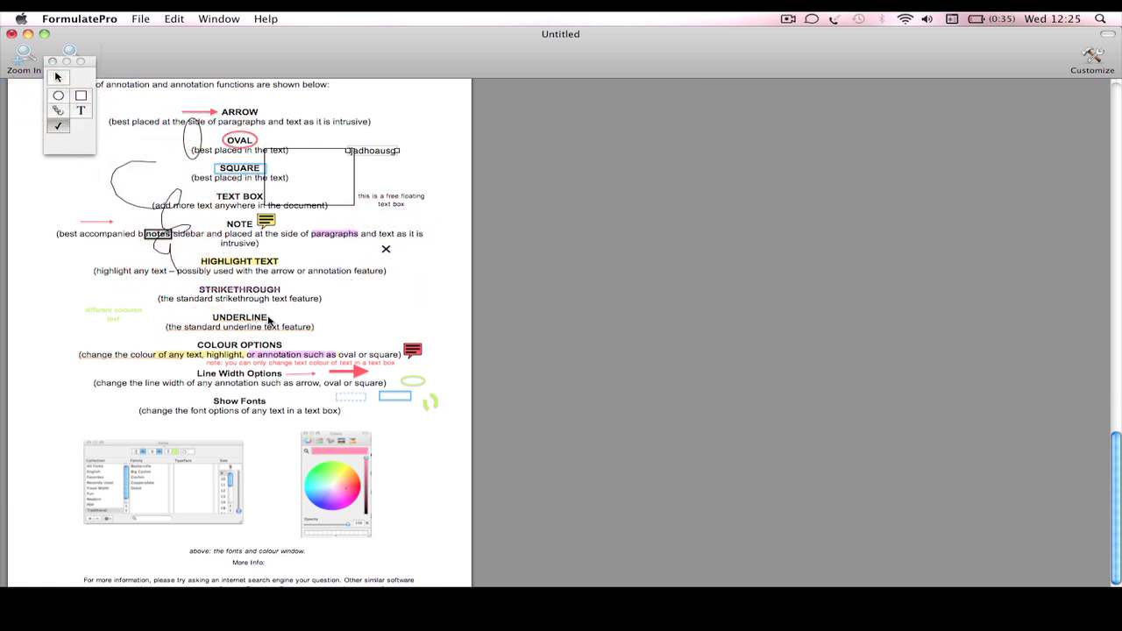
left_click(137, 46)
Step: Place a colour screenshot from the Desktop's Screen shots folder into the PDF
left_click(133, 19)
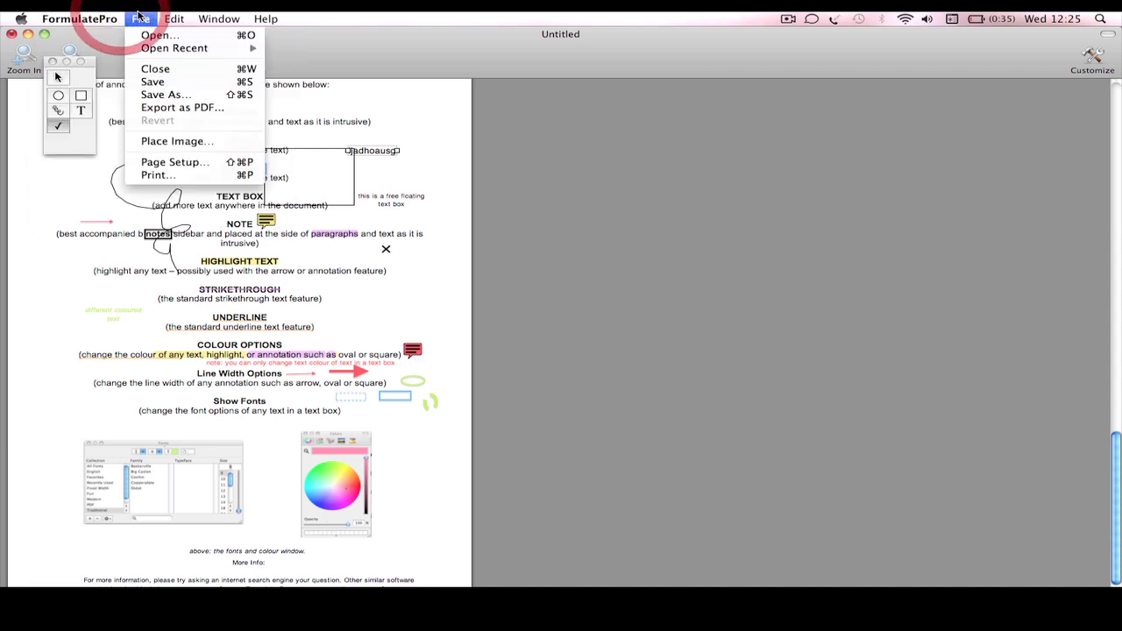
left_click(195, 140)
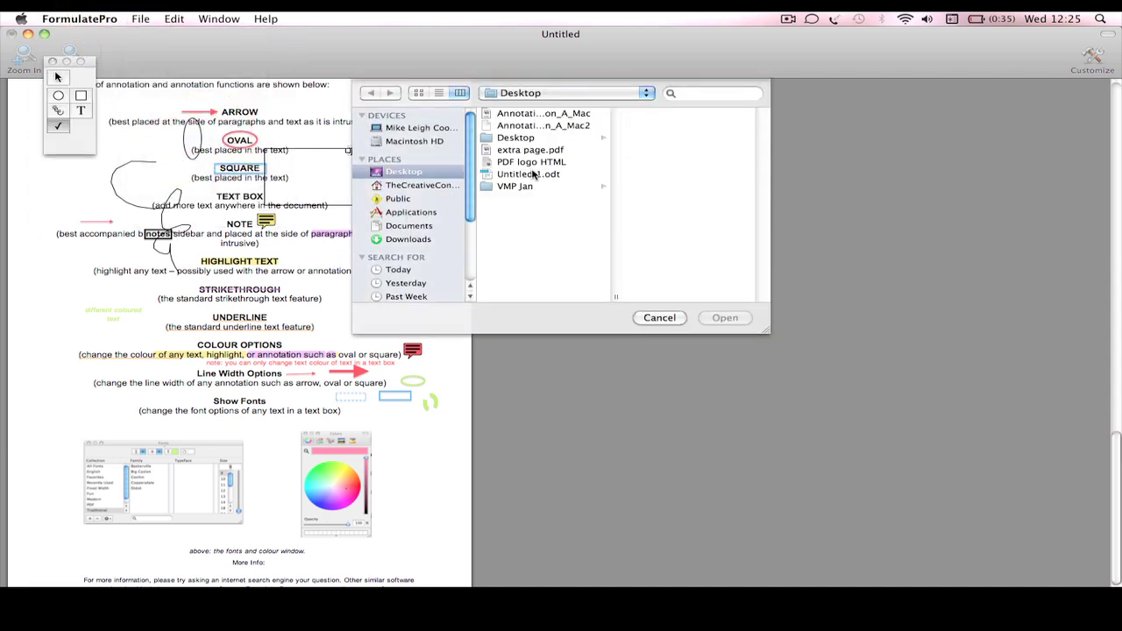
left_click(515, 139)
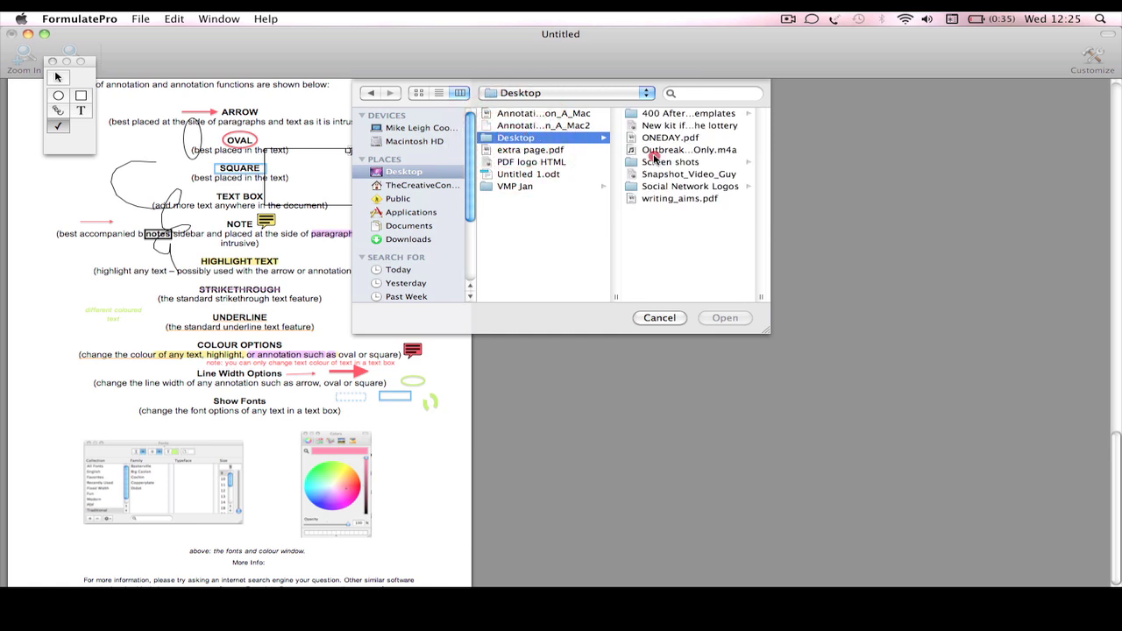
left_click(545, 173)
left_click(546, 163)
left_click(651, 127)
left_click(526, 114)
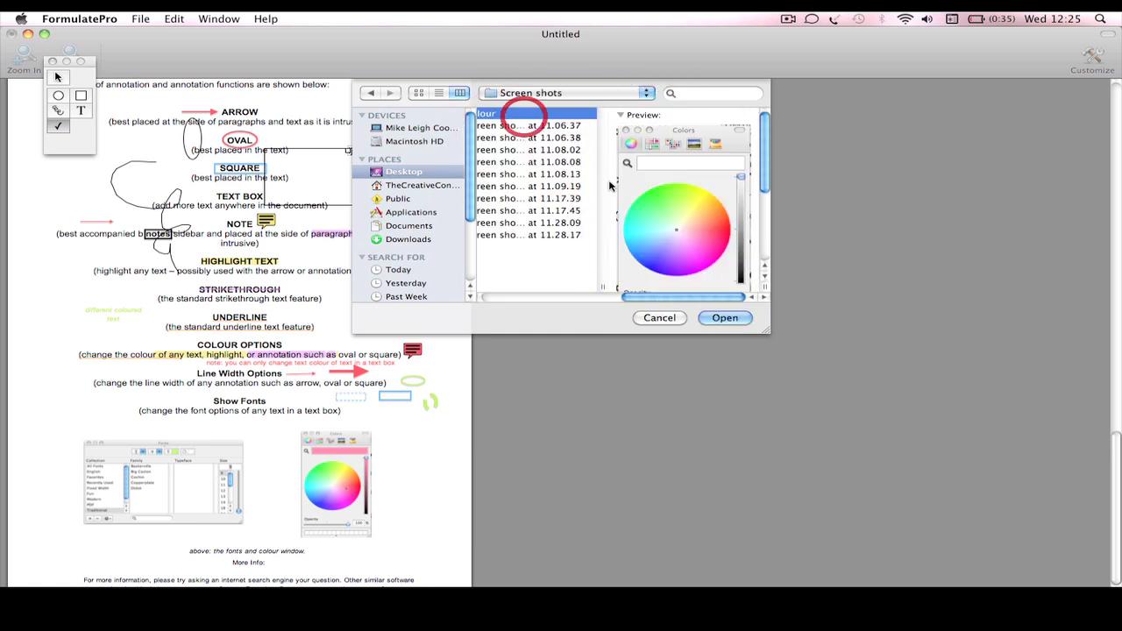
left_click(725, 317)
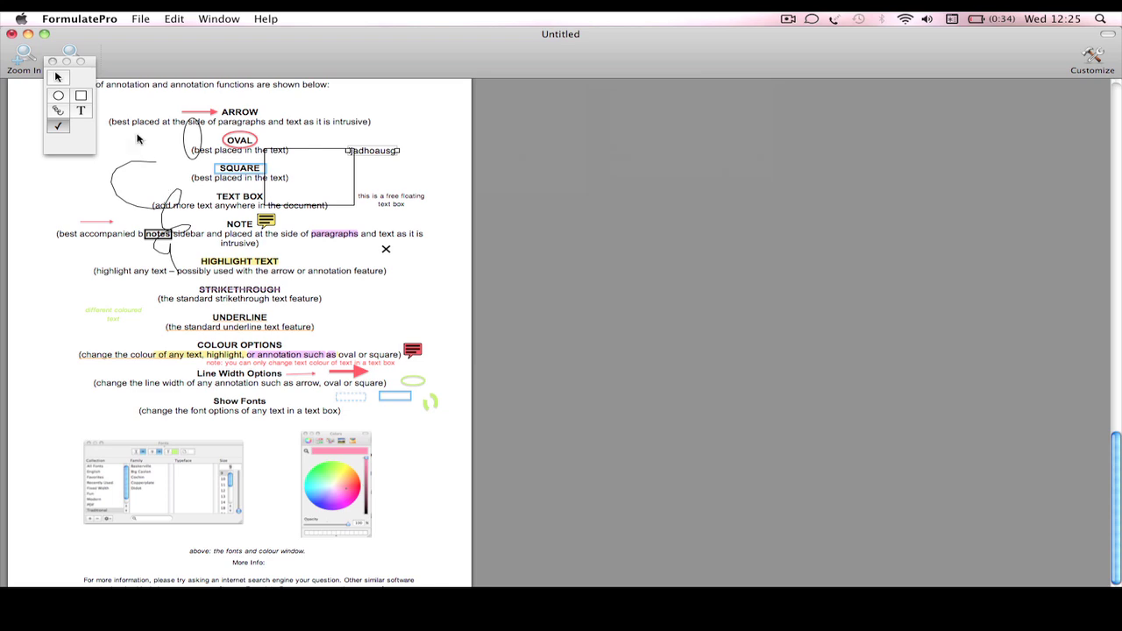
Step: Place the Colors panel screenshot, the last one in the Screen shots folder, on the page
left_click(27, 54)
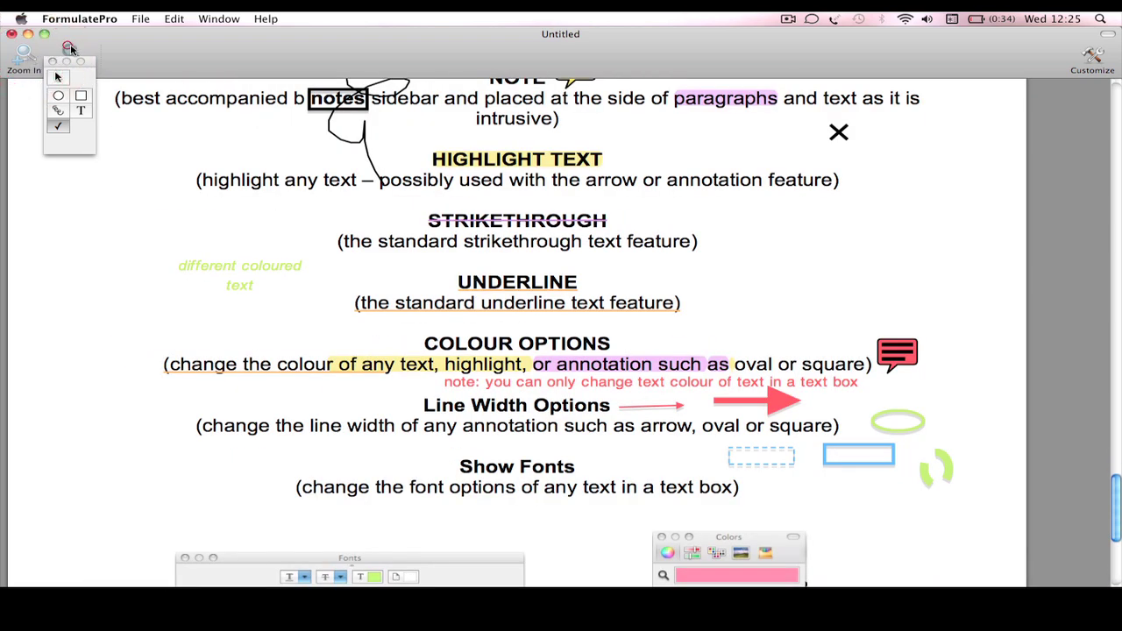
left_click(70, 48)
left_click(141, 19)
left_click(222, 140)
left_click(719, 237)
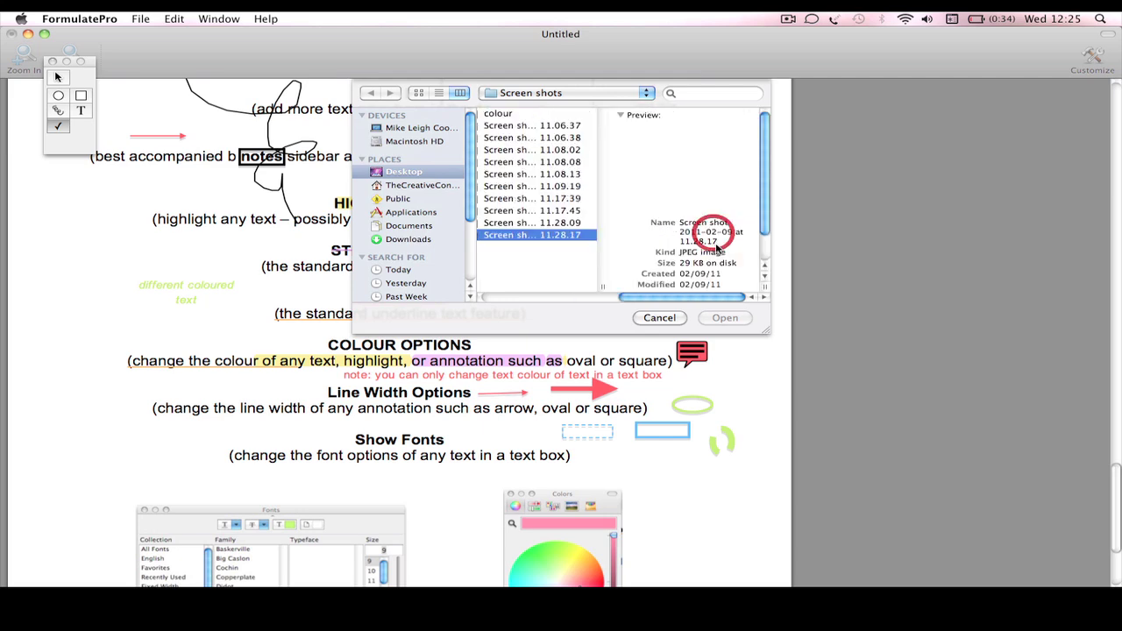
left_click(717, 318)
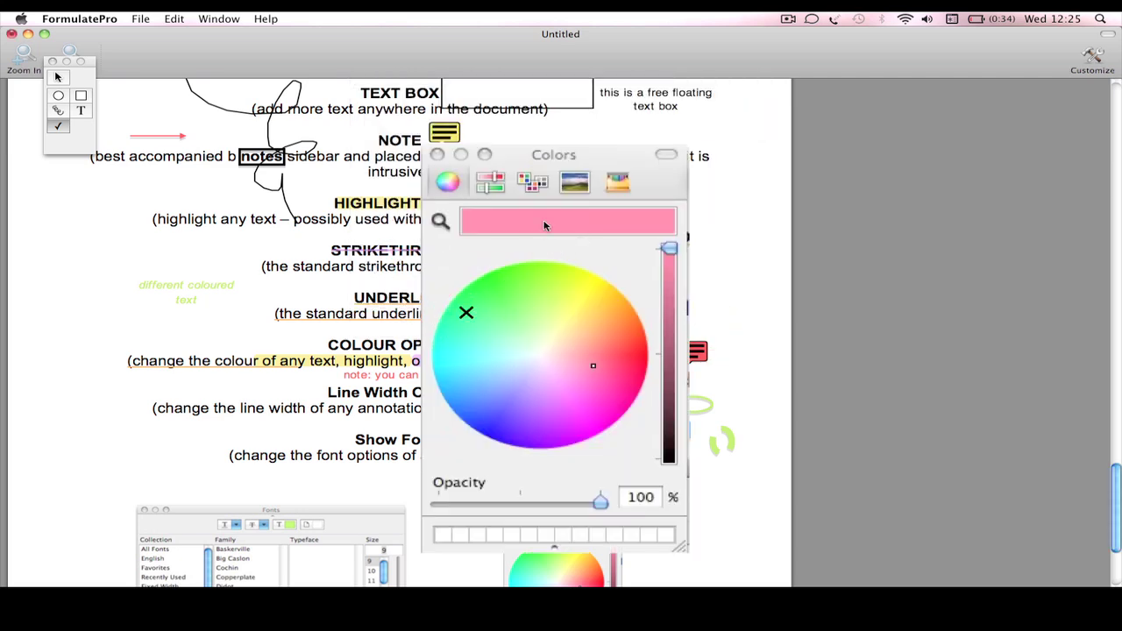
Step: Move the placed Colors screenshot to the left, then delete it
left_click(57, 78)
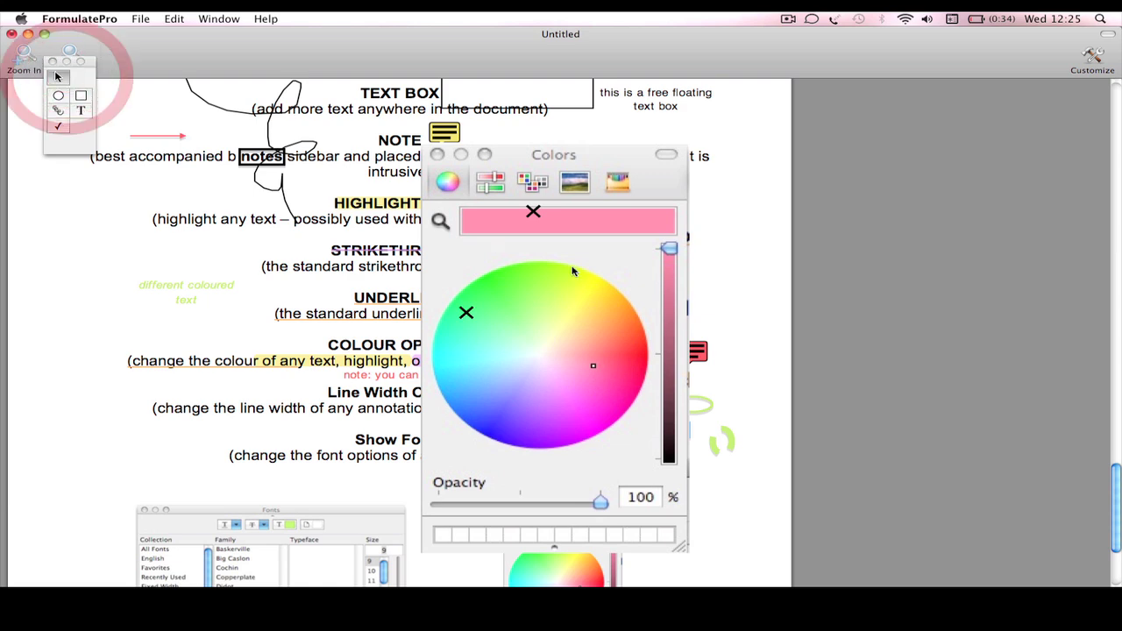
left_click_drag(442, 187, 200, 246)
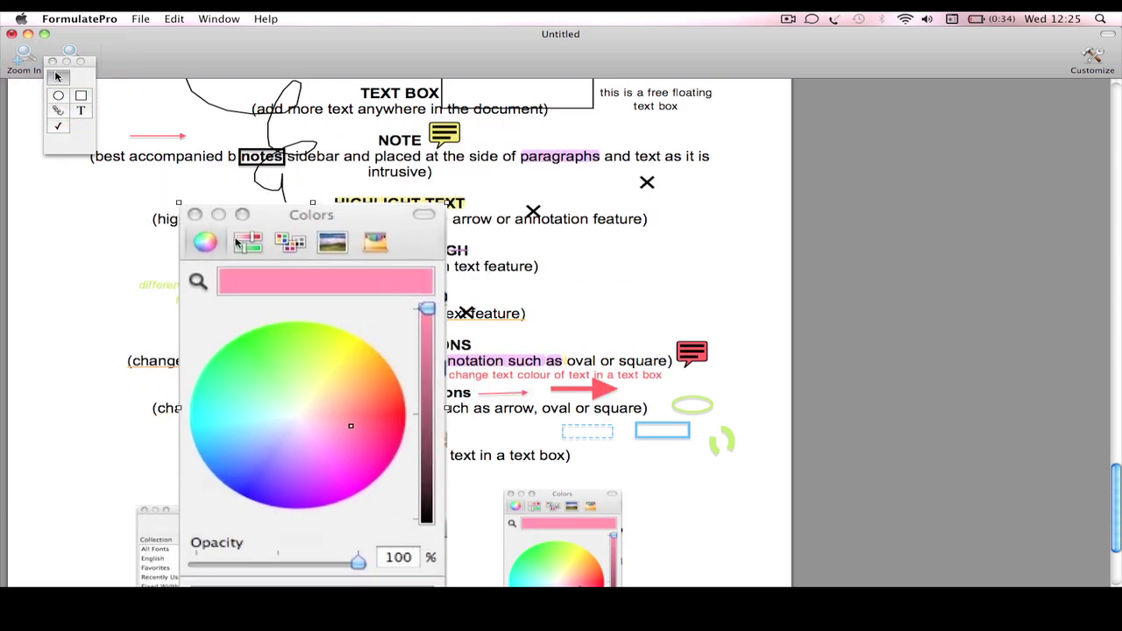
key("Delete")
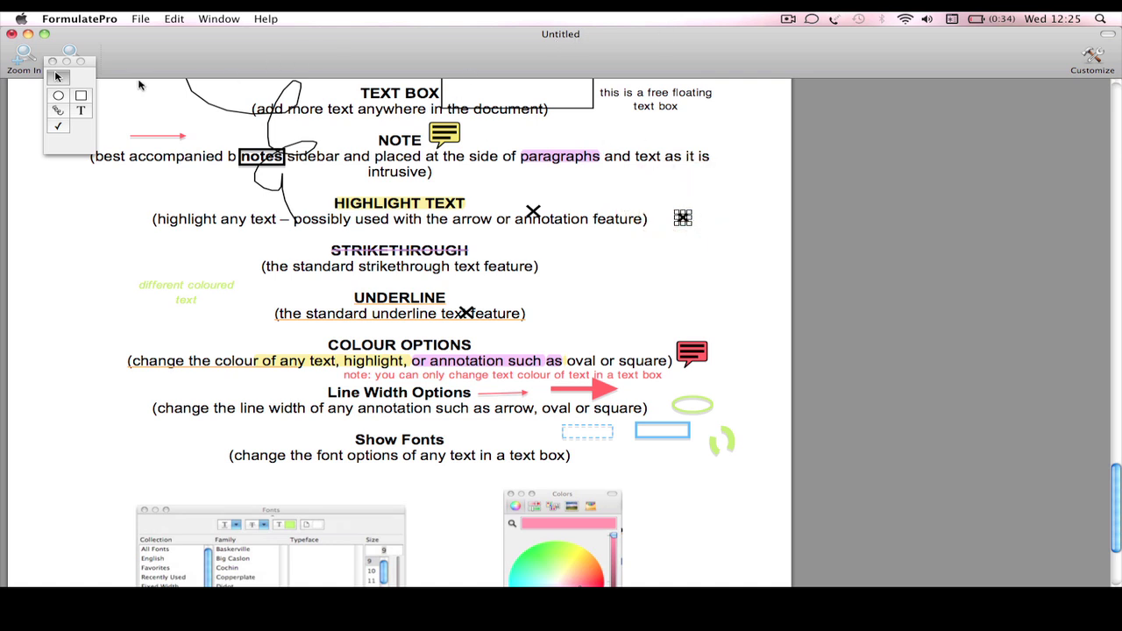
left_click(151, 19)
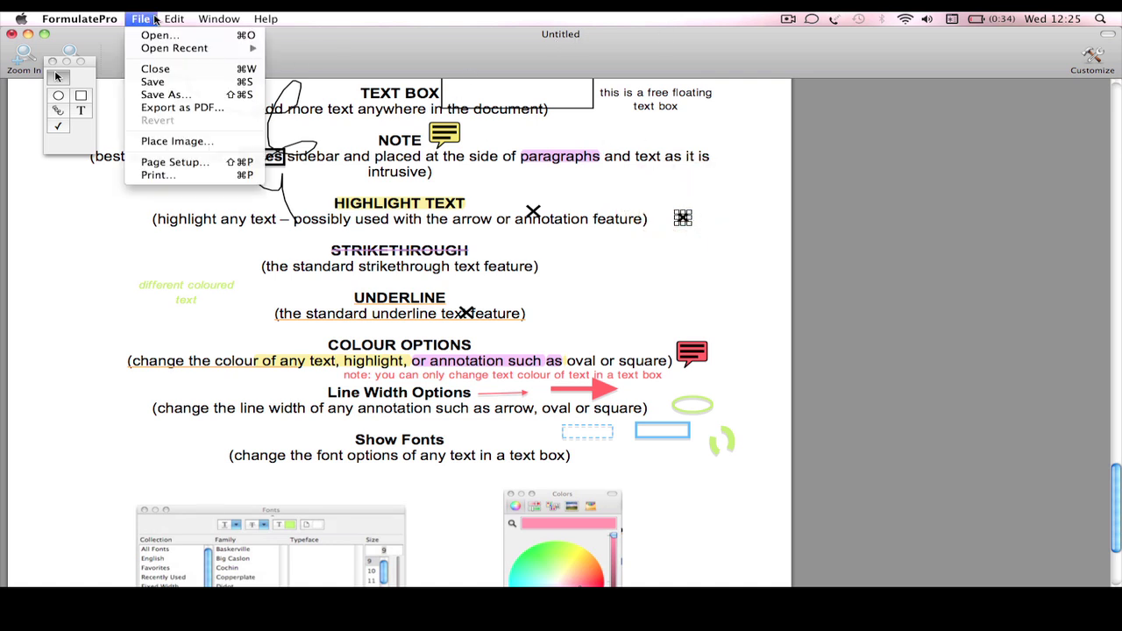
left_click(354, 42)
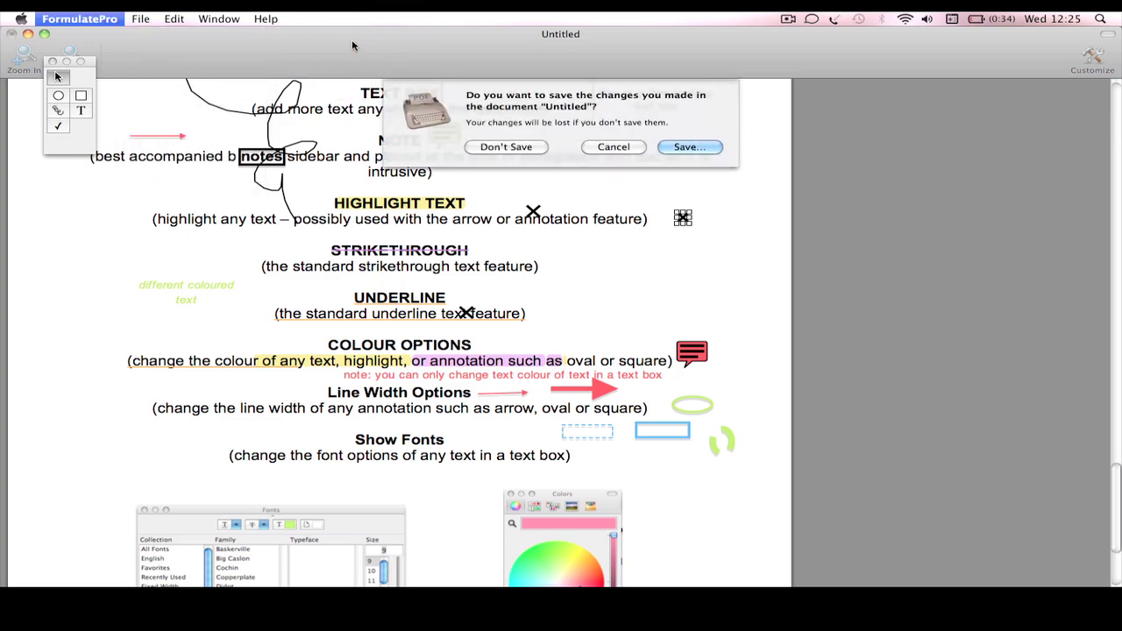